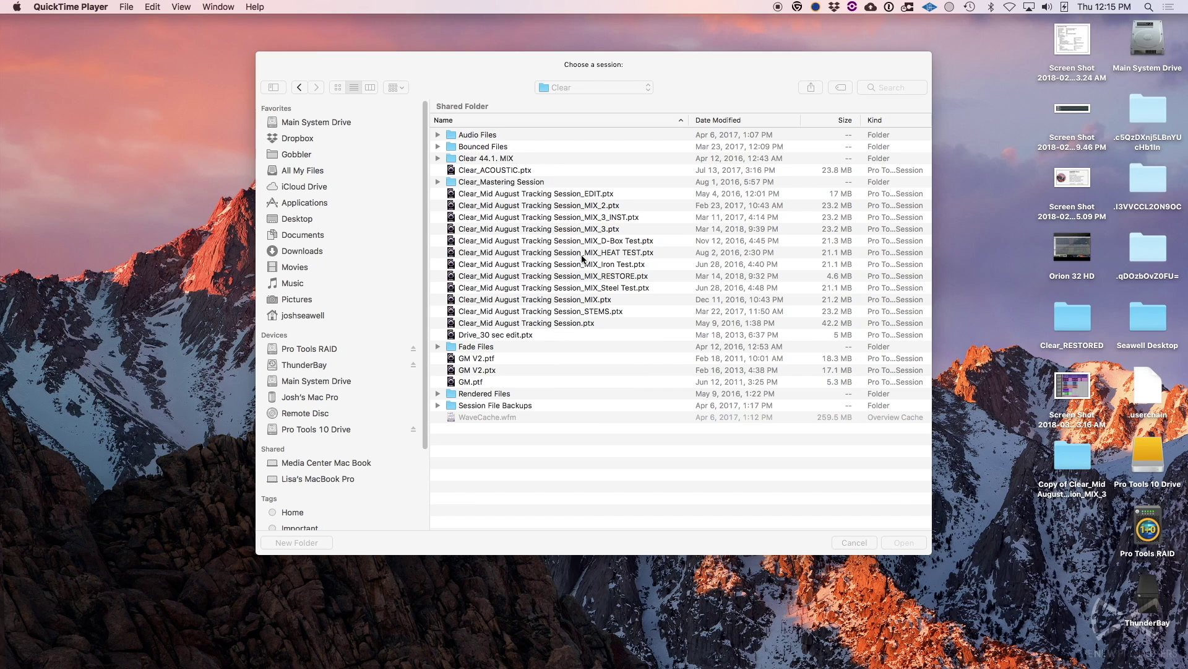
Select Clear_Mid August Tracking Session_MIX_3.ptx in the Clear folder's session list.
click(573, 233)
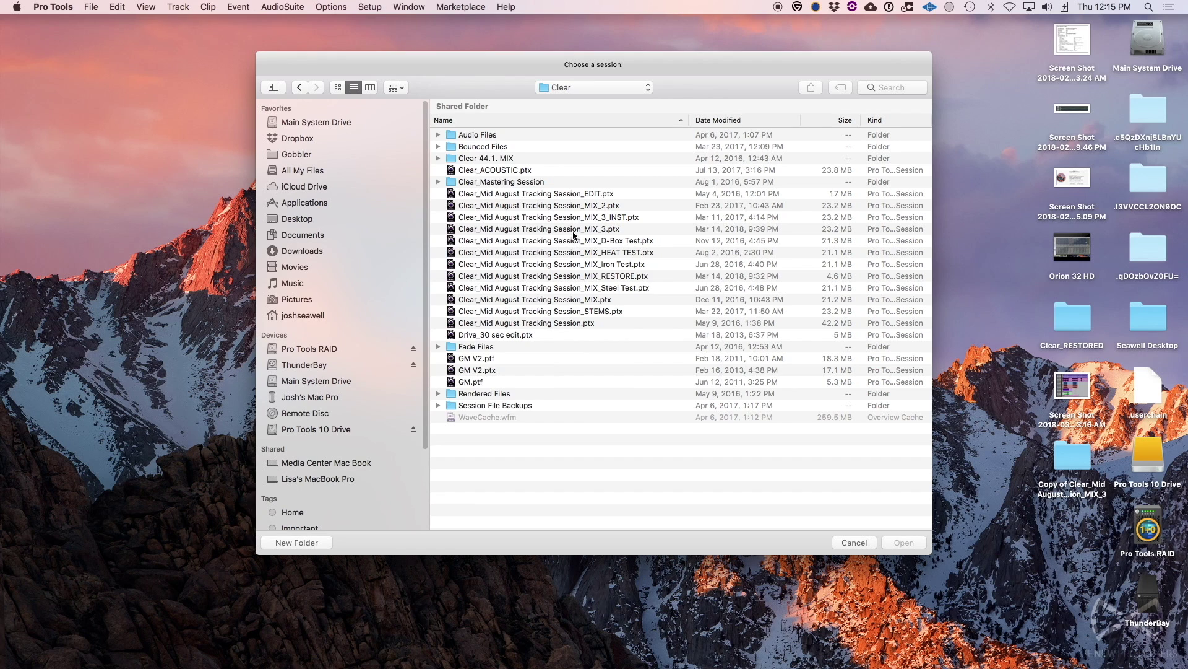
click(573, 232)
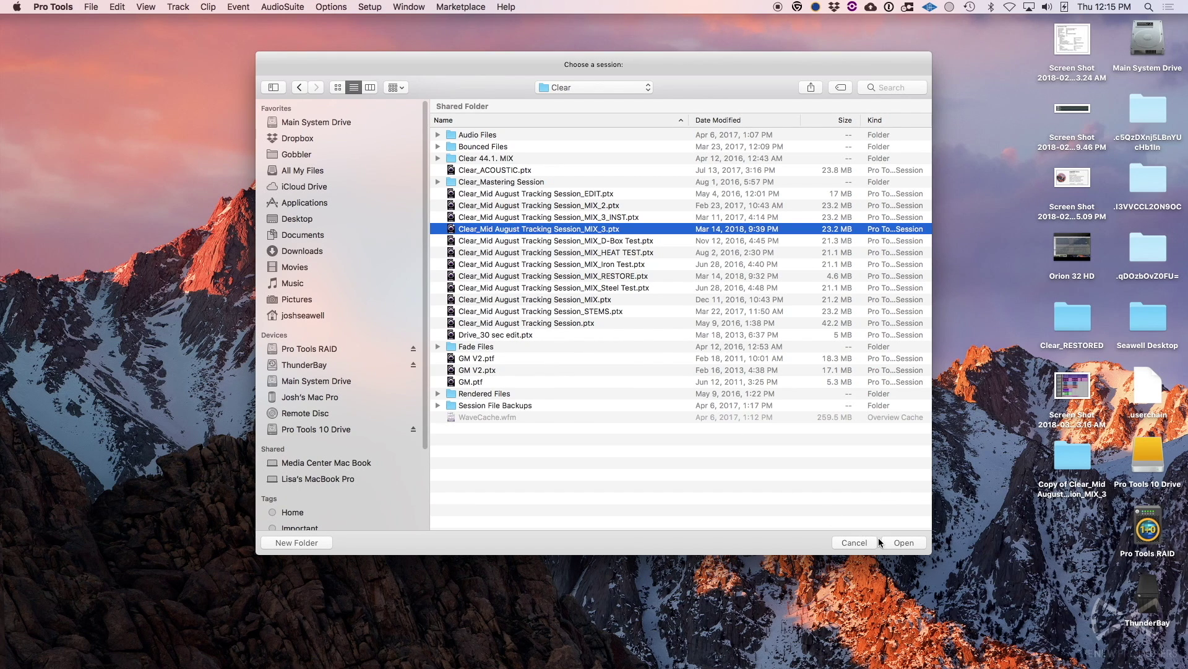
Open the MIX_3 session, then cancel the crash report without sending it.
click(910, 537)
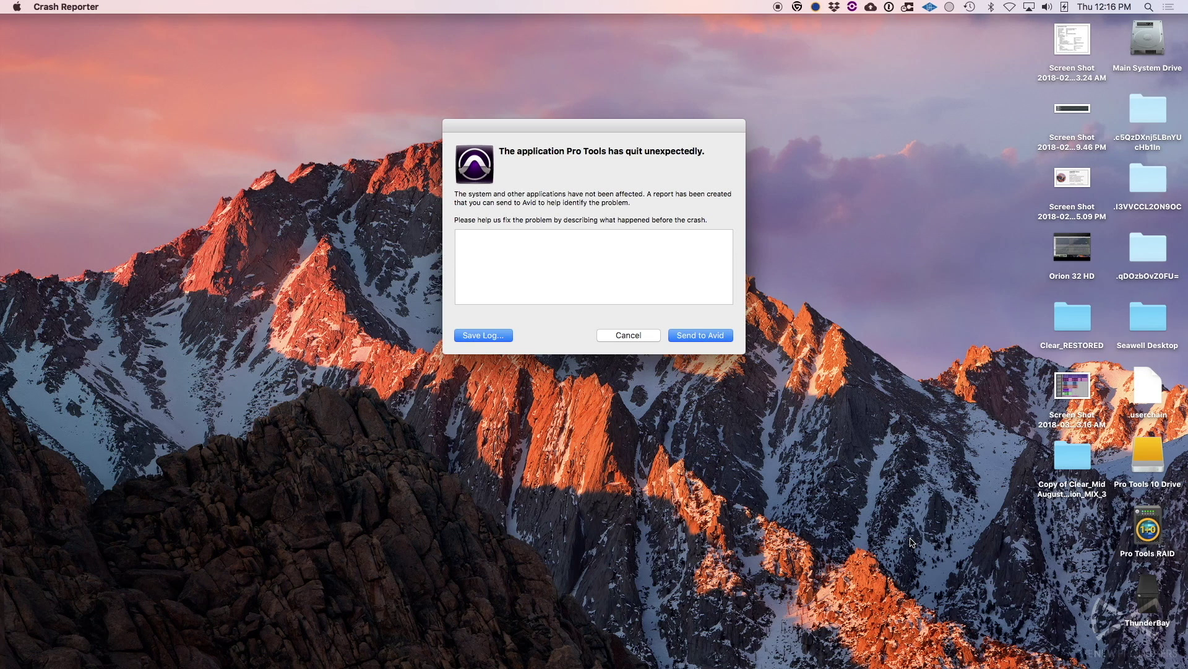
click(629, 335)
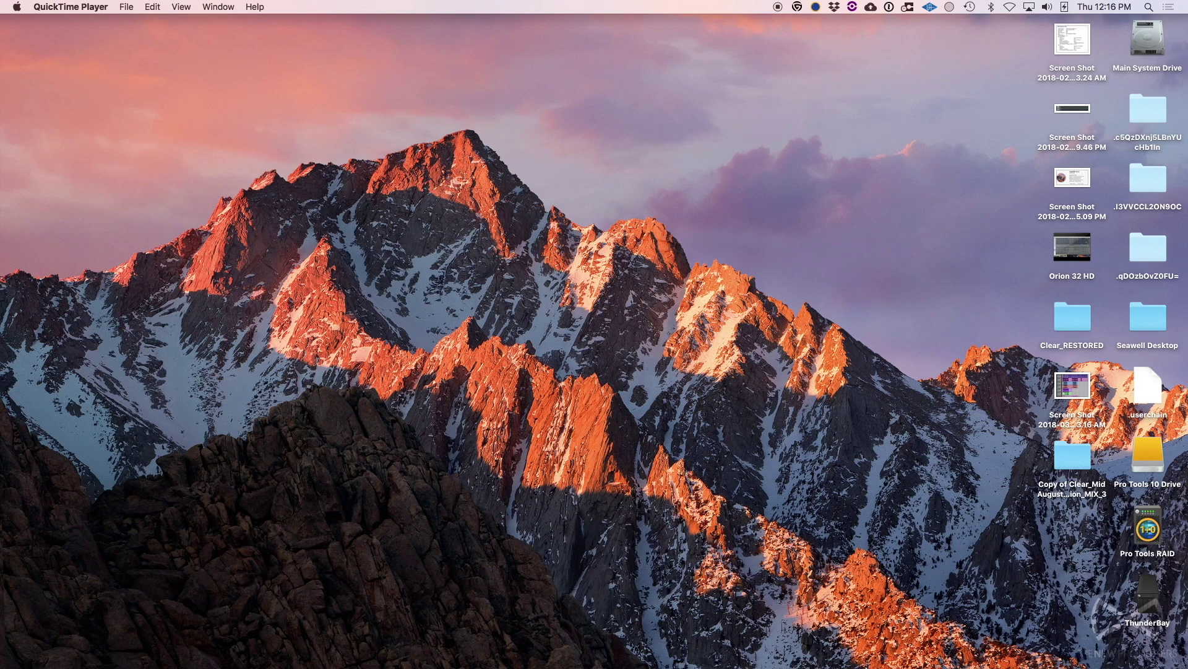
Reveal the Dock so the Pro Tools icon is reachable.
mouse_move(857, 656)
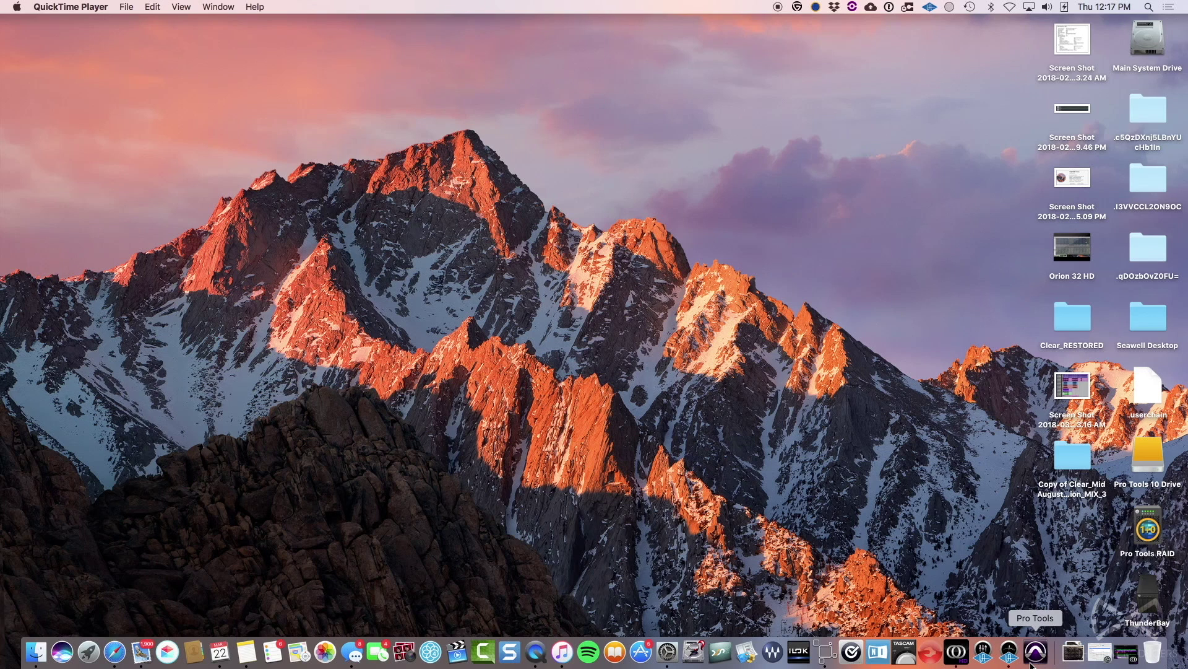
Relaunch Pro Tools and browse Pro Tools RAID to Mid August > MID AUGUST EP > Clear.
click(1032, 665)
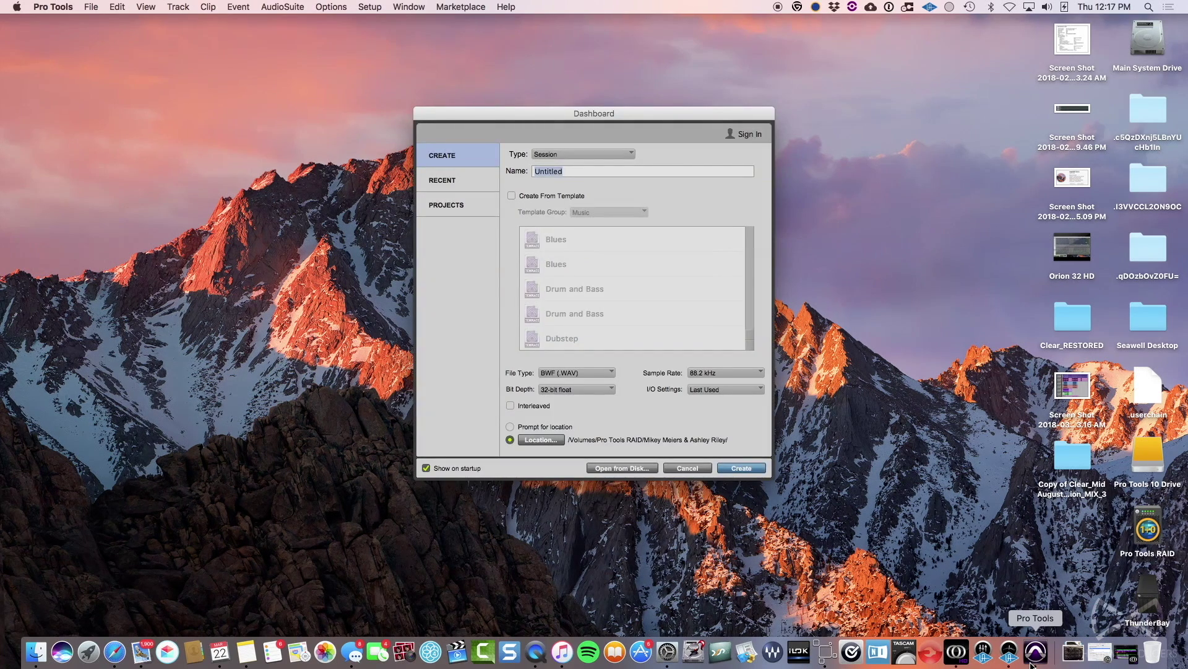
click(632, 472)
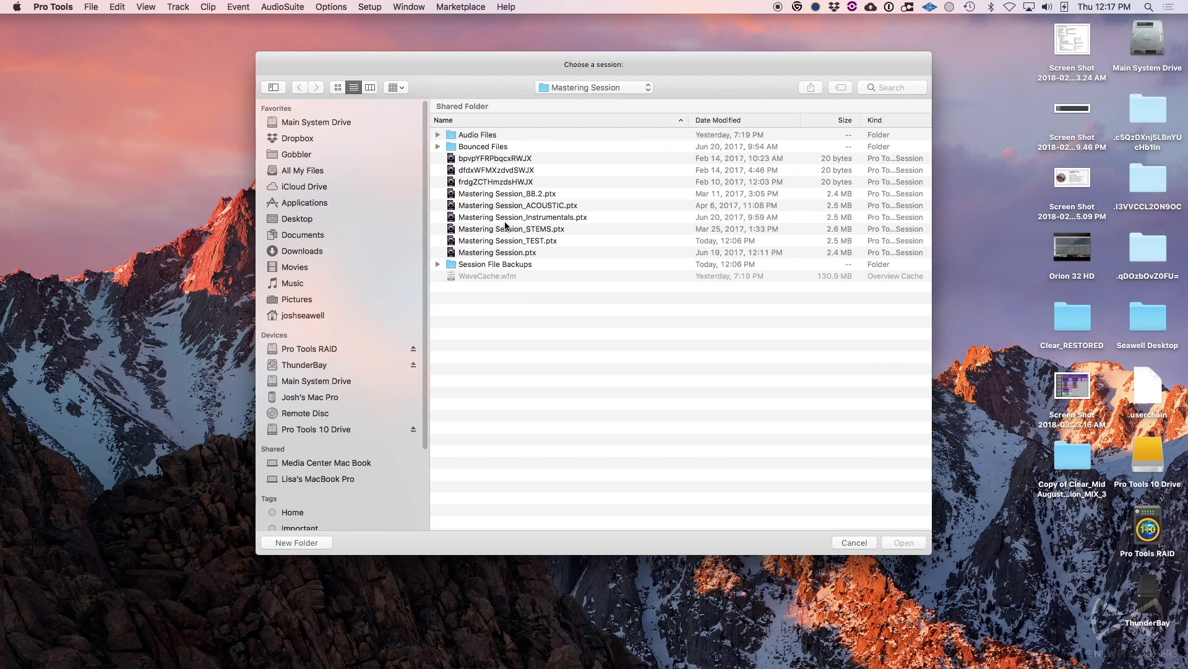
click(338, 352)
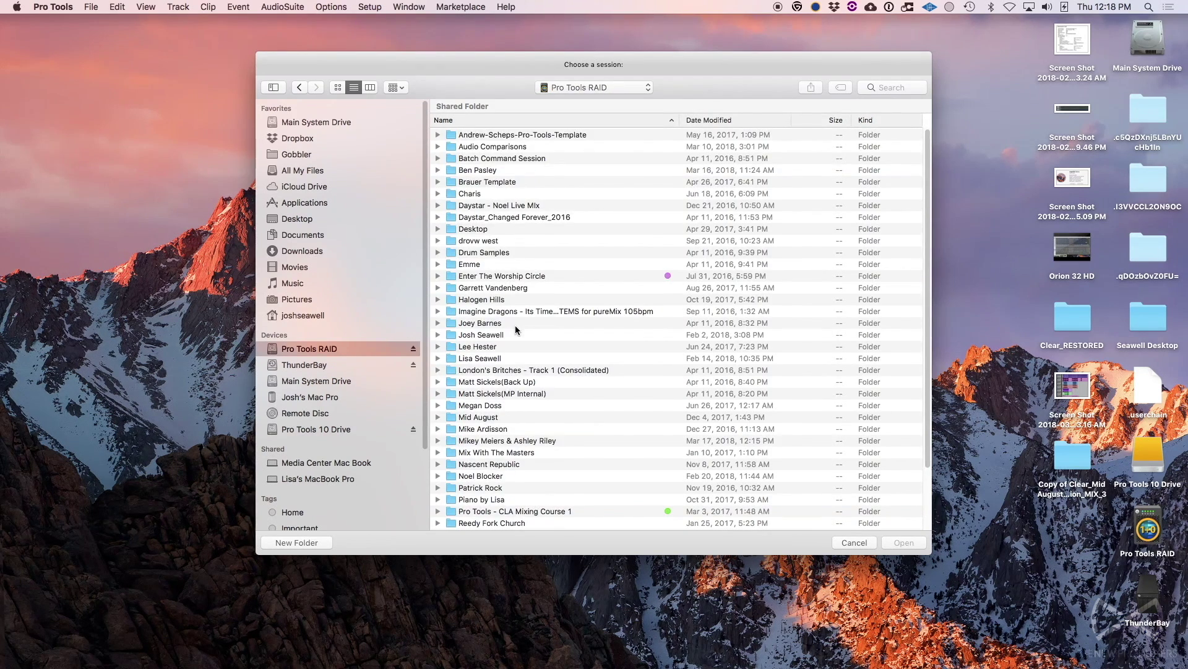
double_click(486, 418)
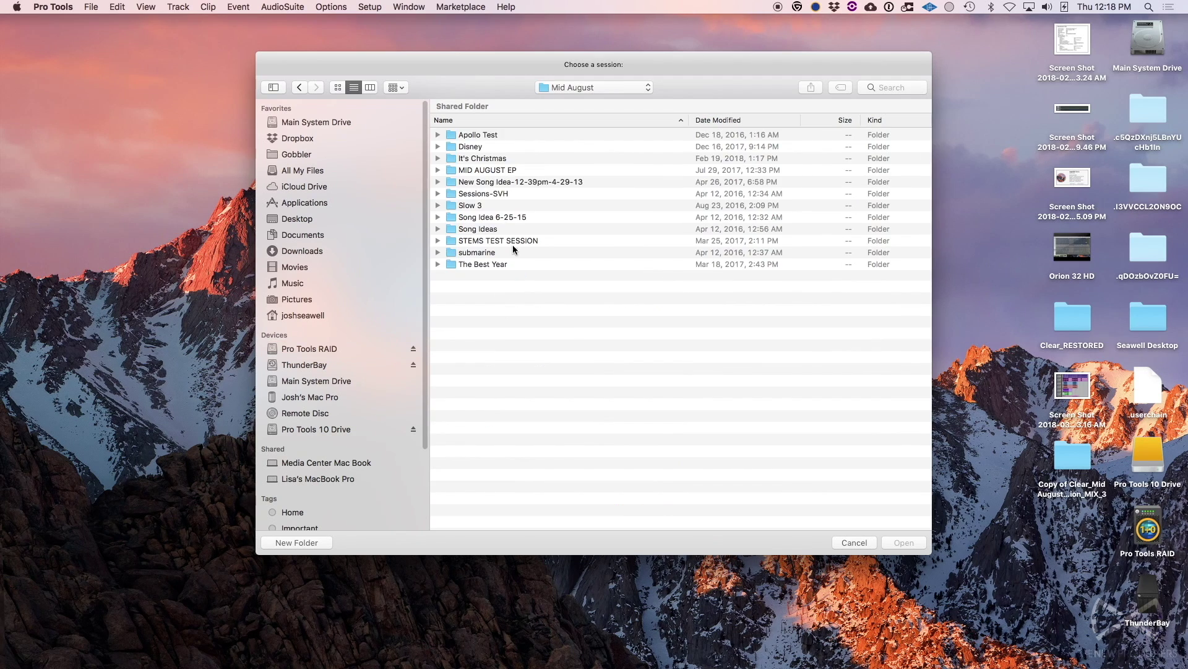
double_click(489, 171)
double_click(474, 146)
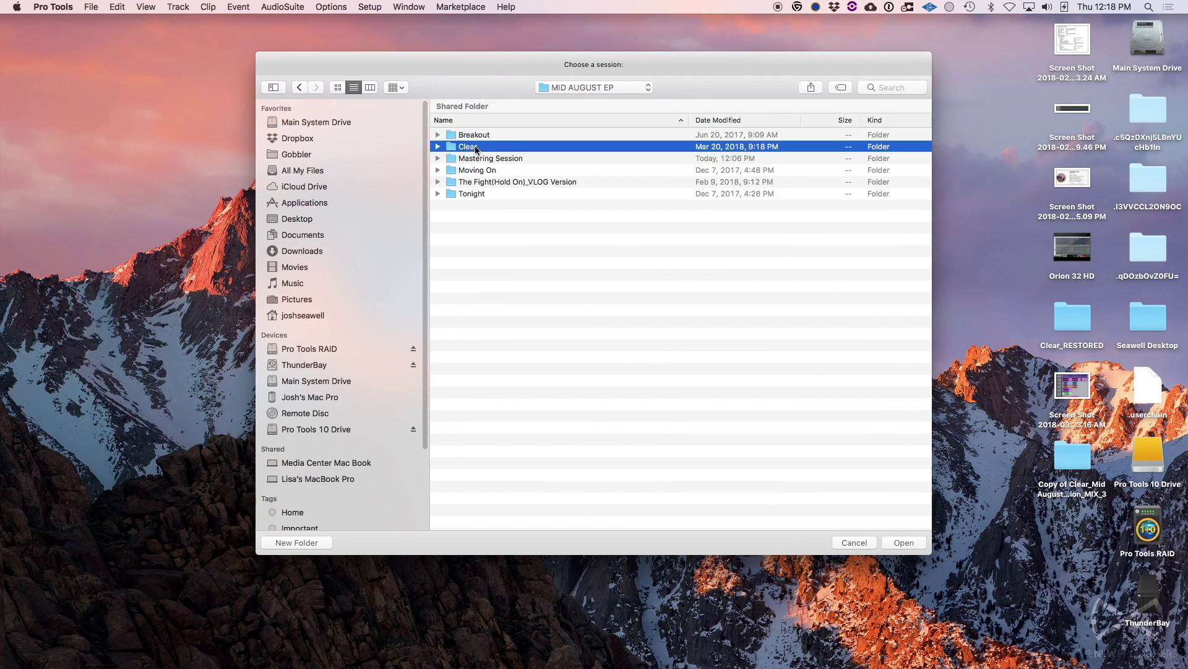
Open Clear_Mid August Tracking Session_MIX_3.ptx and decline the missing-inserts report.
click(565, 231)
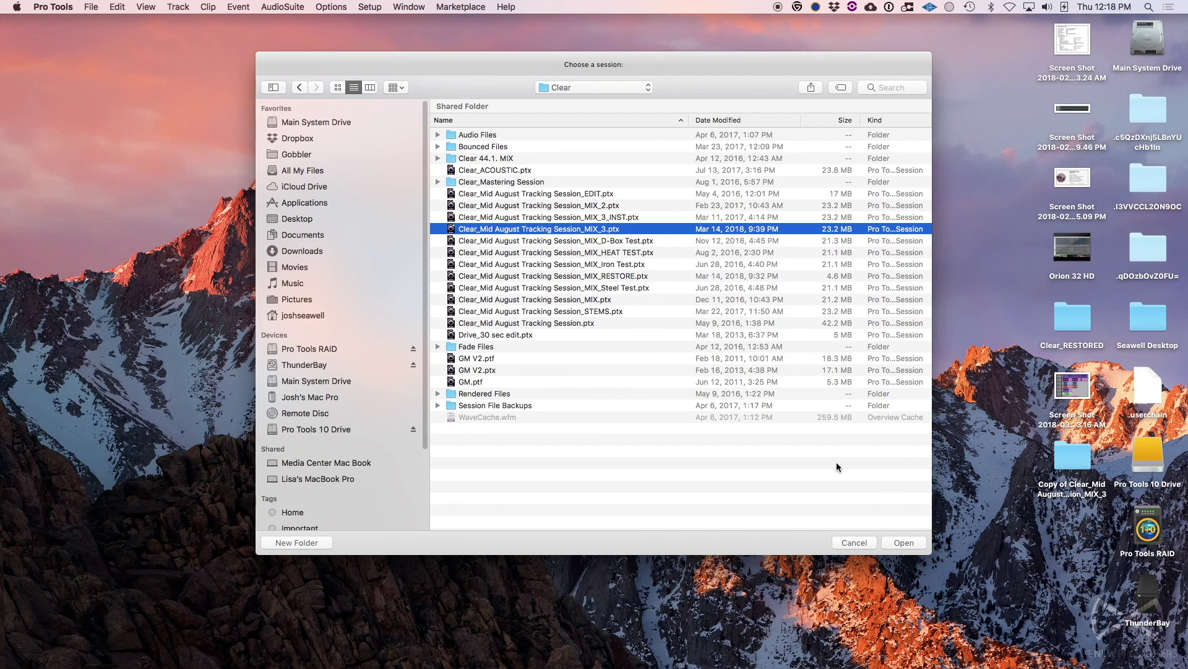
click(904, 542)
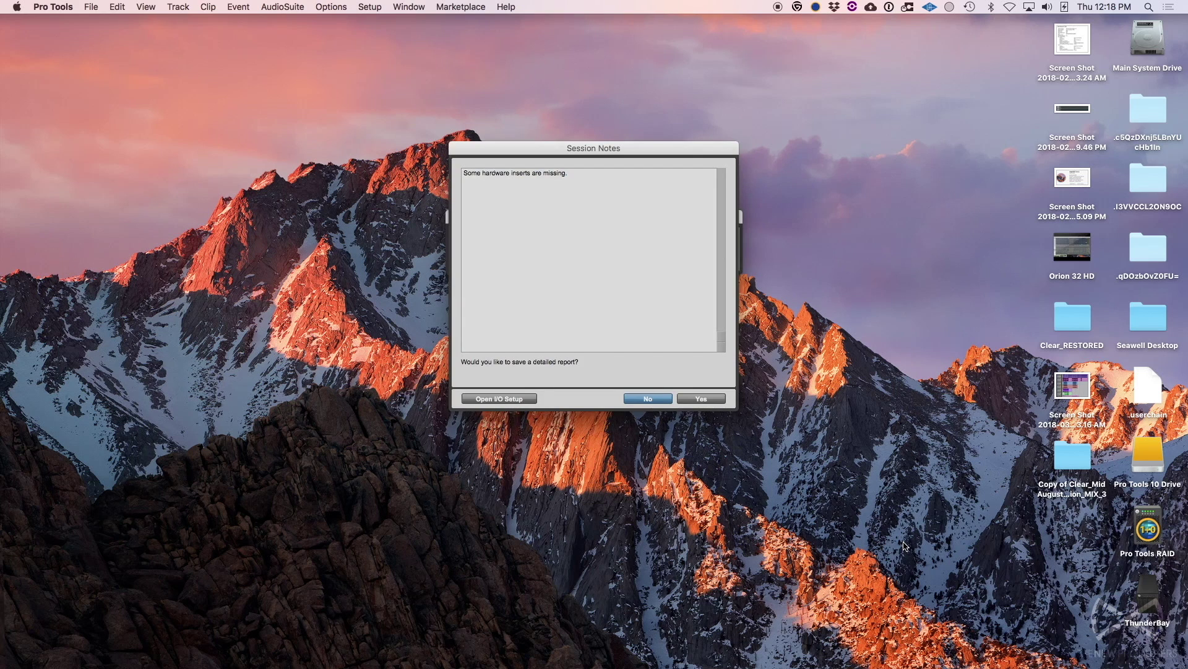
click(647, 399)
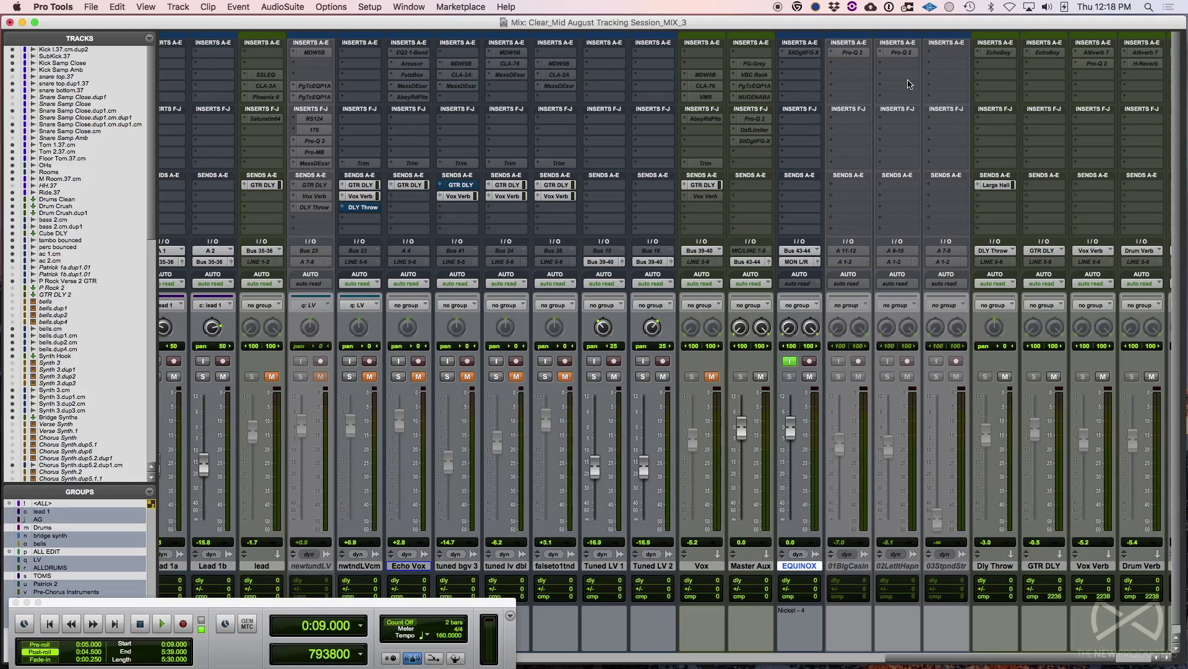
scroll(908, 84, right, 5)
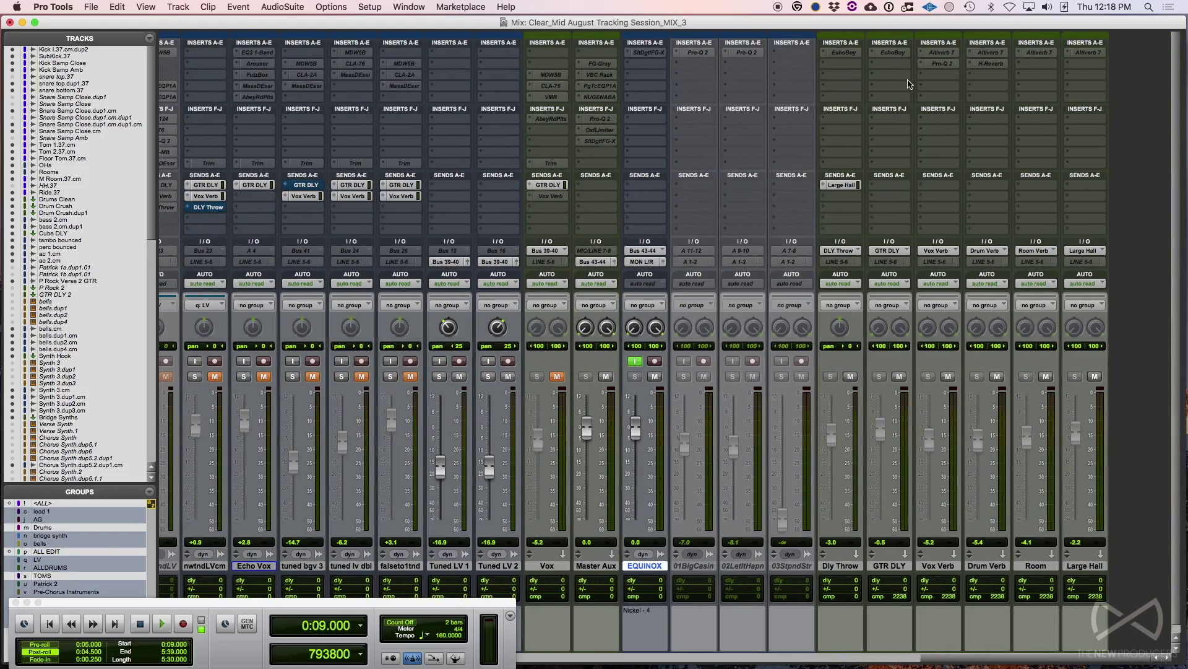
scroll(908, 84, right, 15)
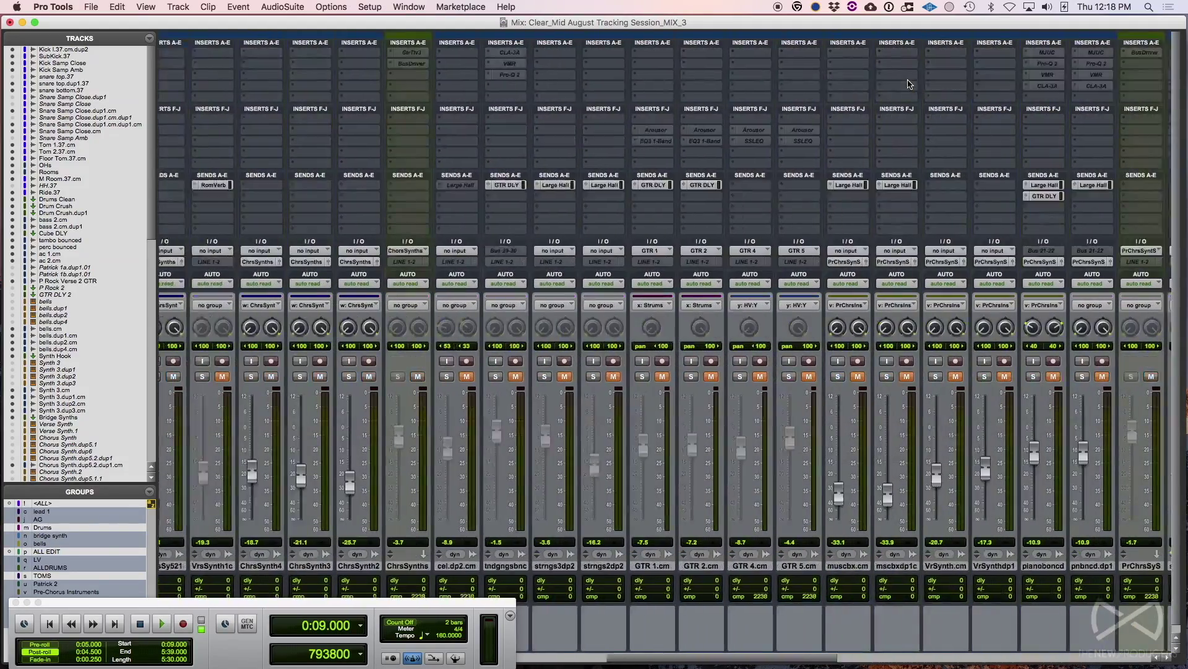
scroll(908, 84, left, 20)
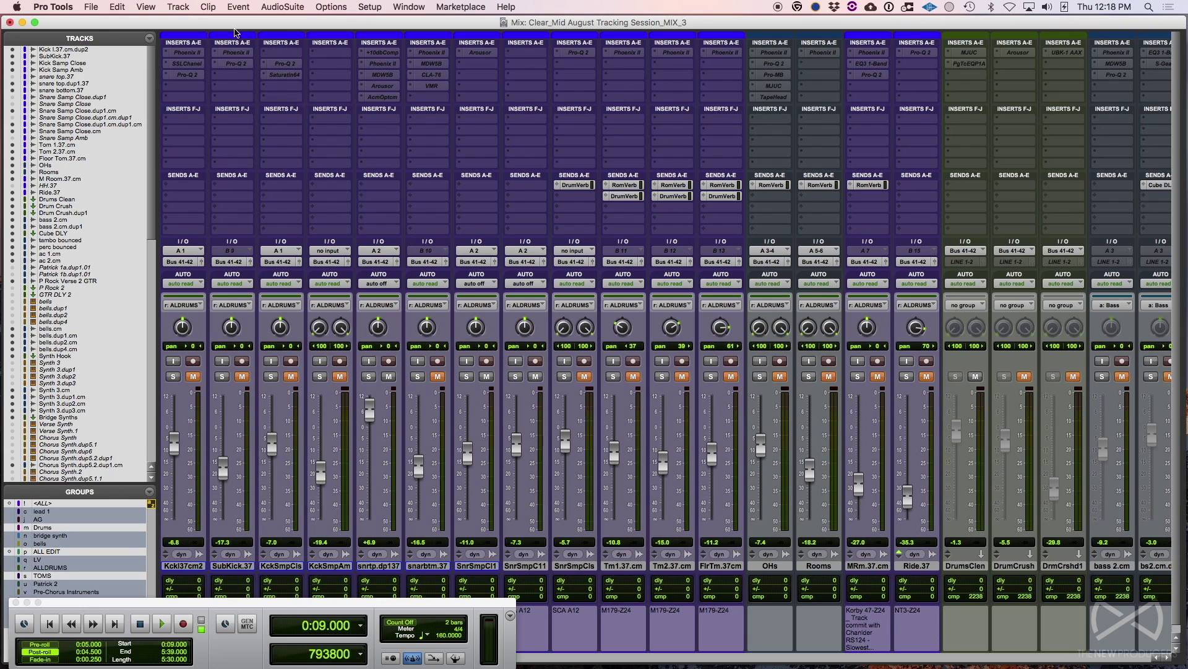
click(88, 7)
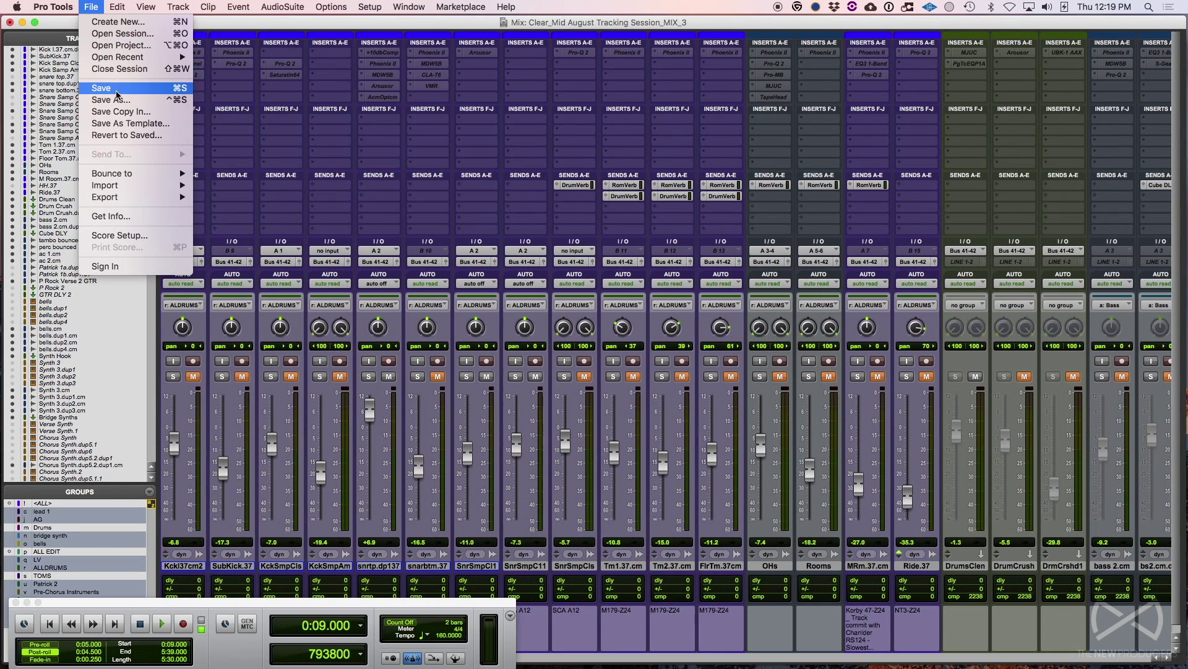
click(122, 112)
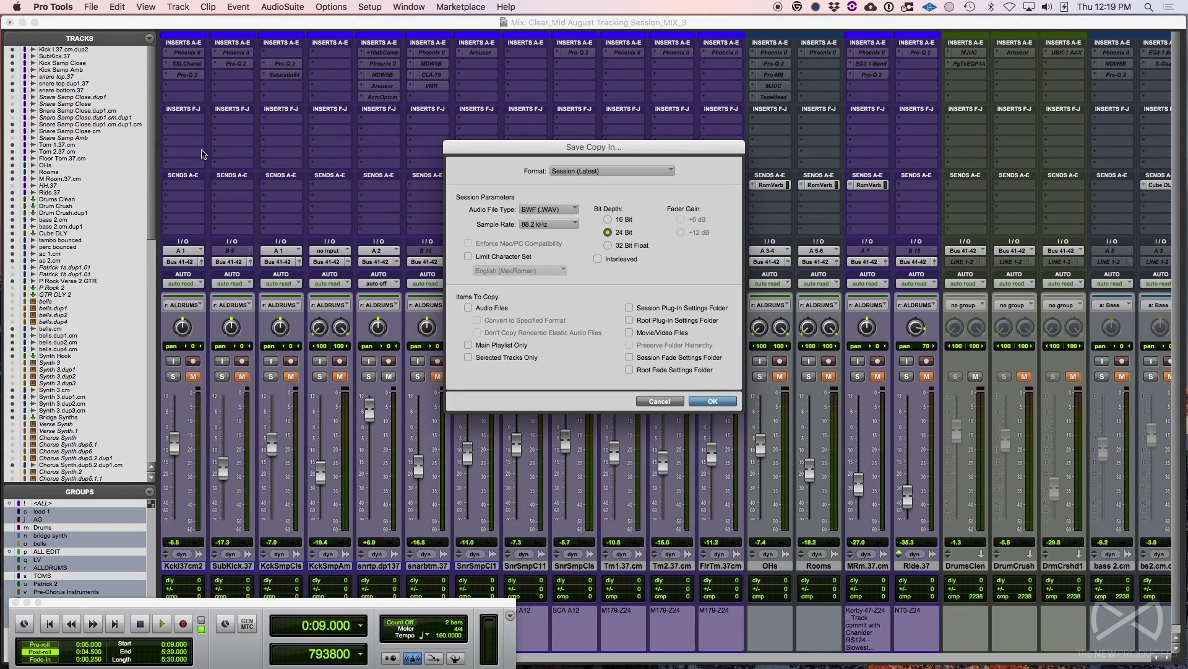
click(468, 308)
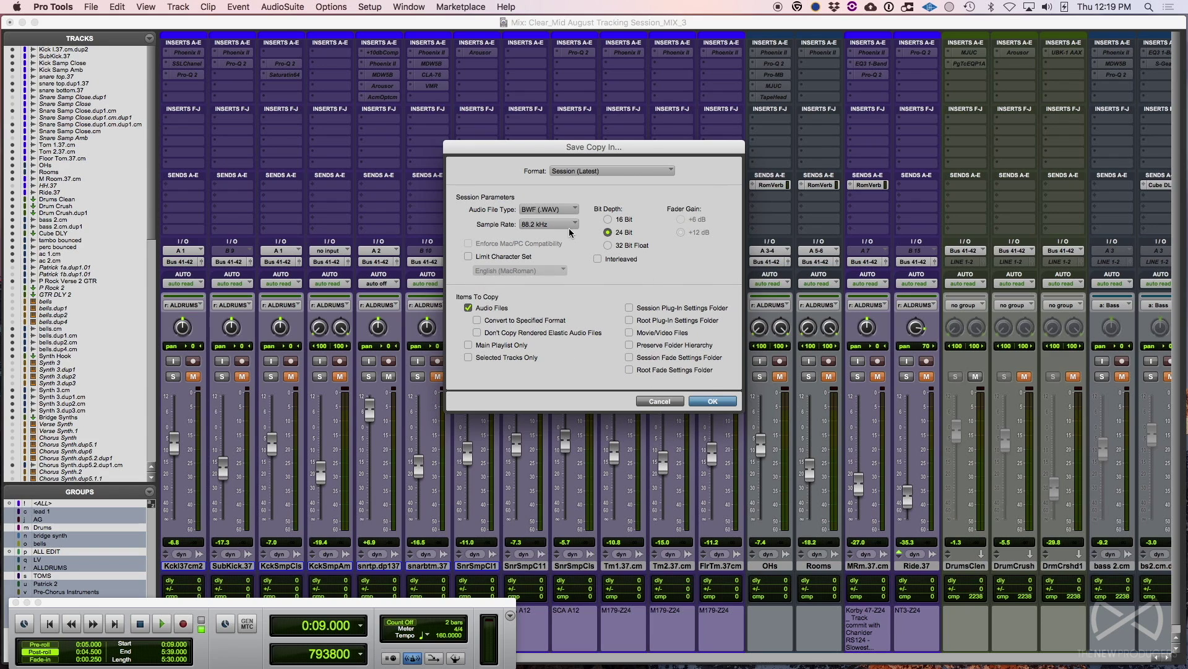
click(712, 402)
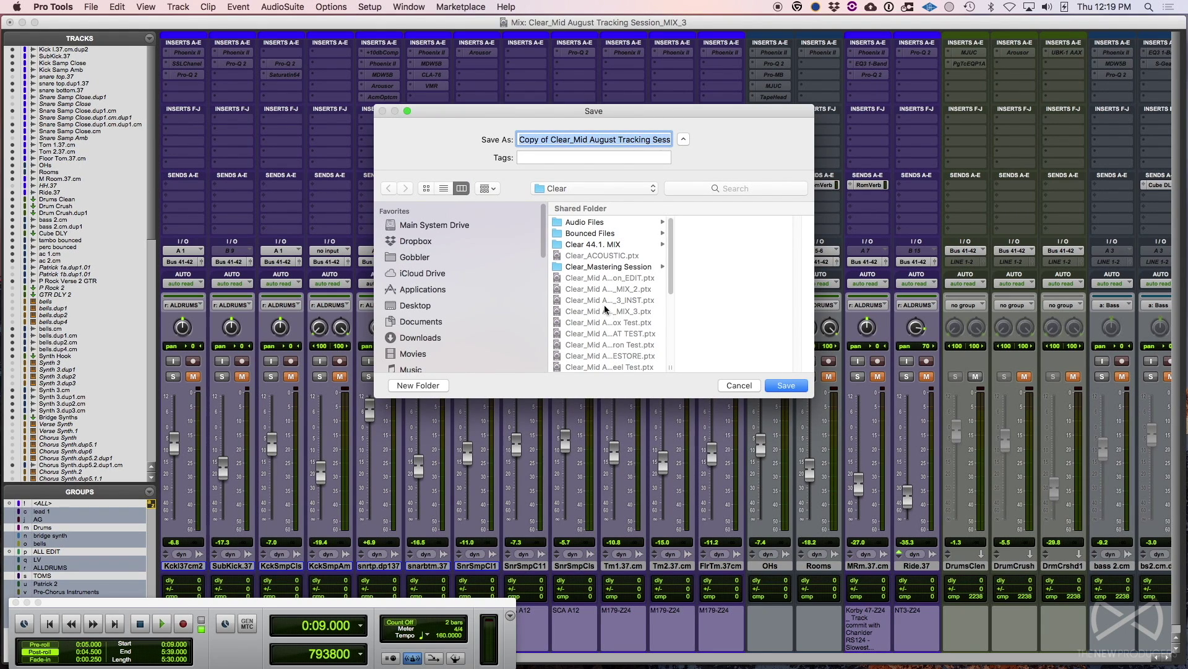
drag(809, 400, 933, 530)
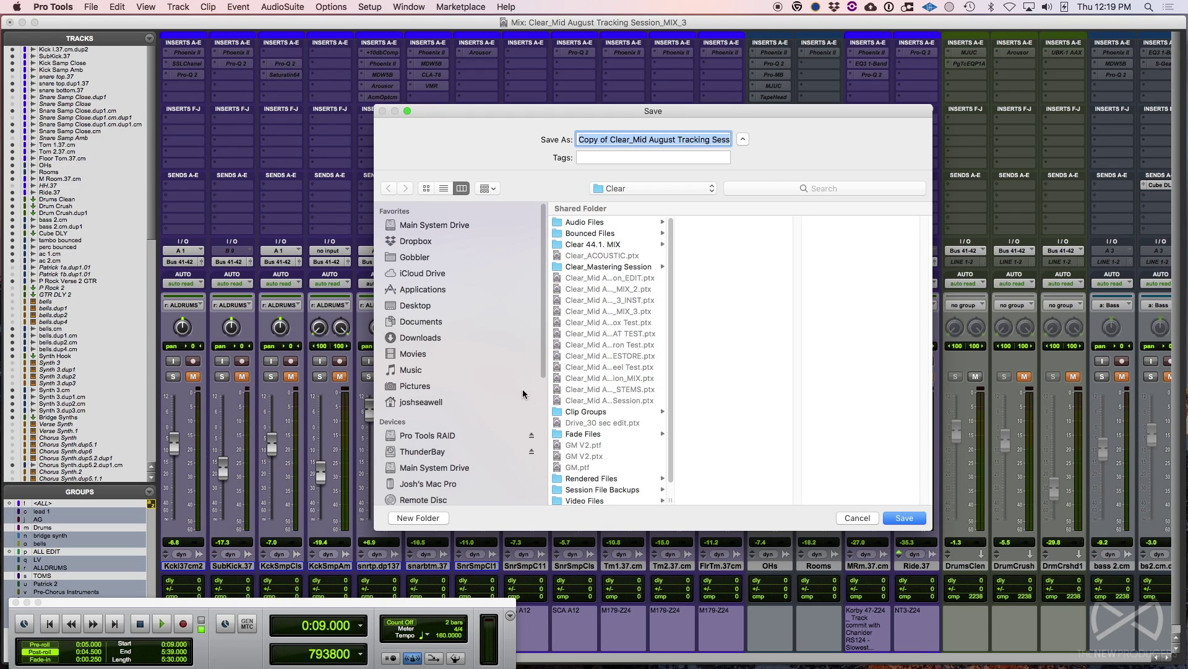
click(415, 306)
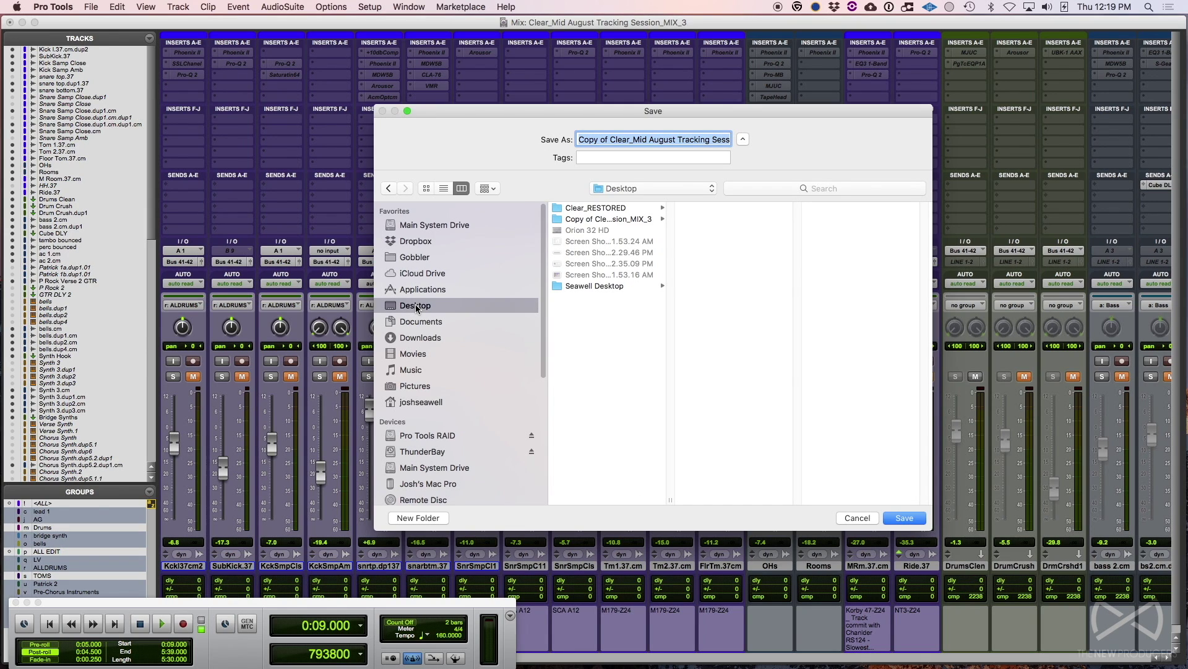
click(852, 517)
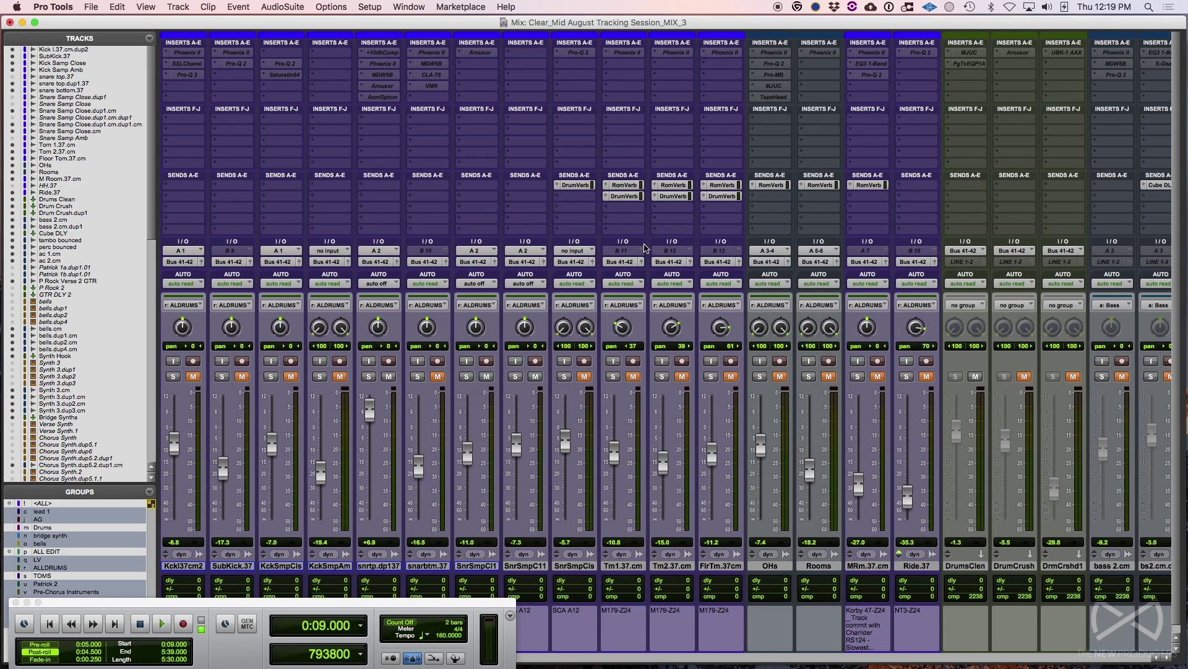
click(409, 6)
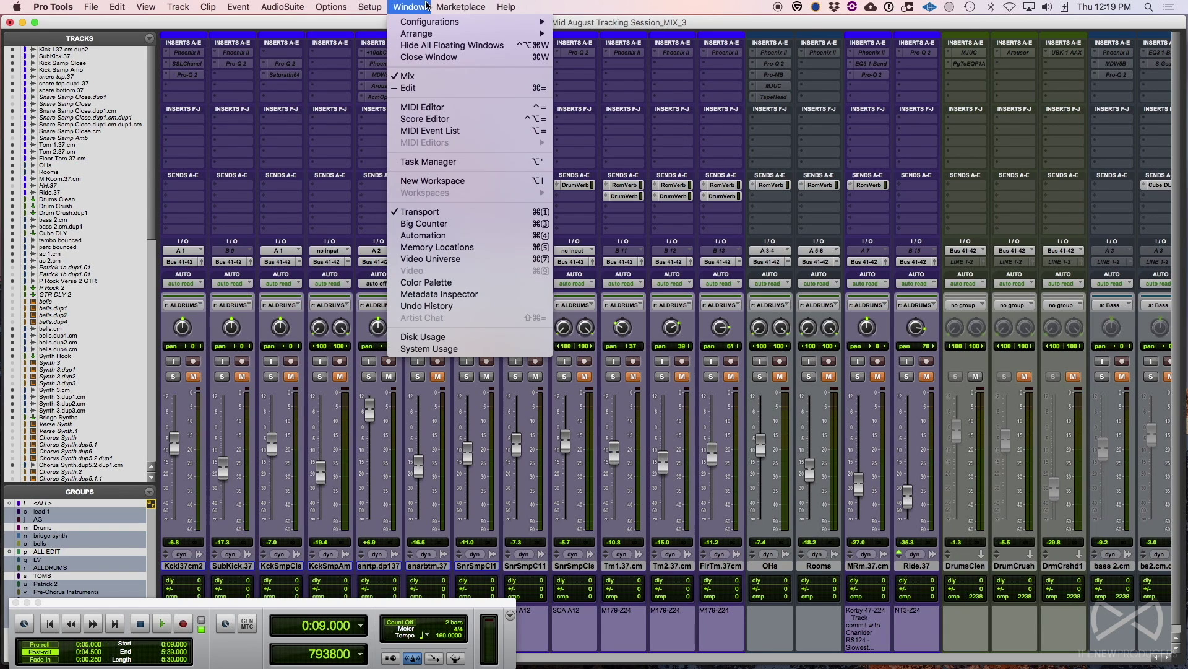
mouse_move(369, 7)
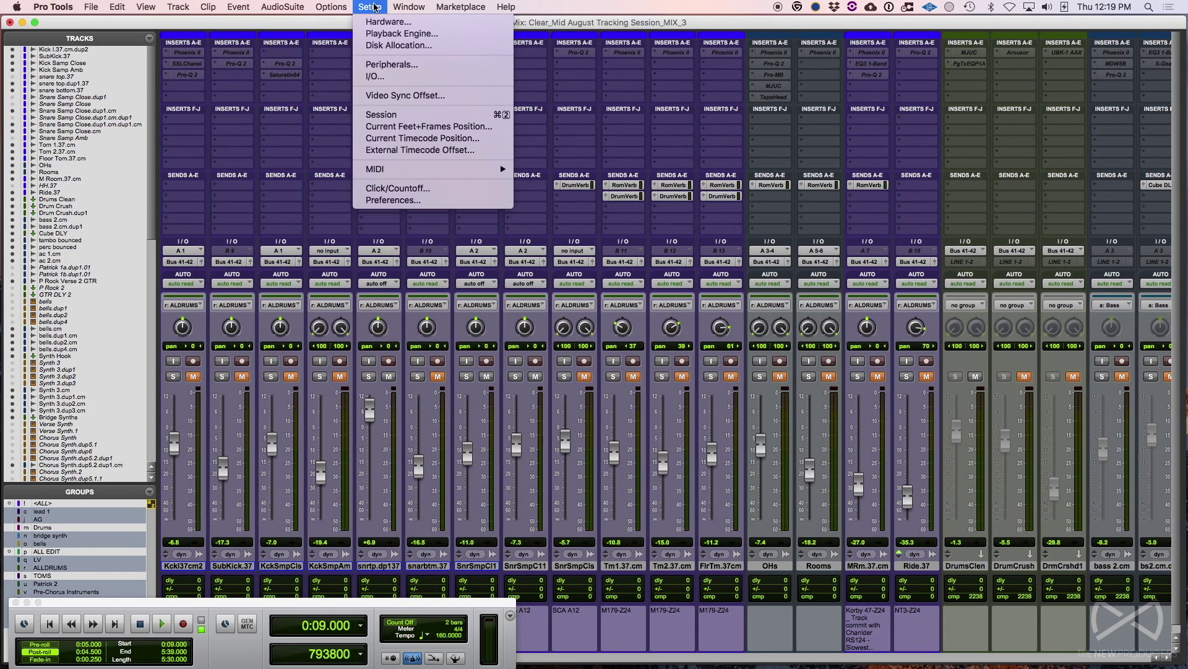
click(382, 36)
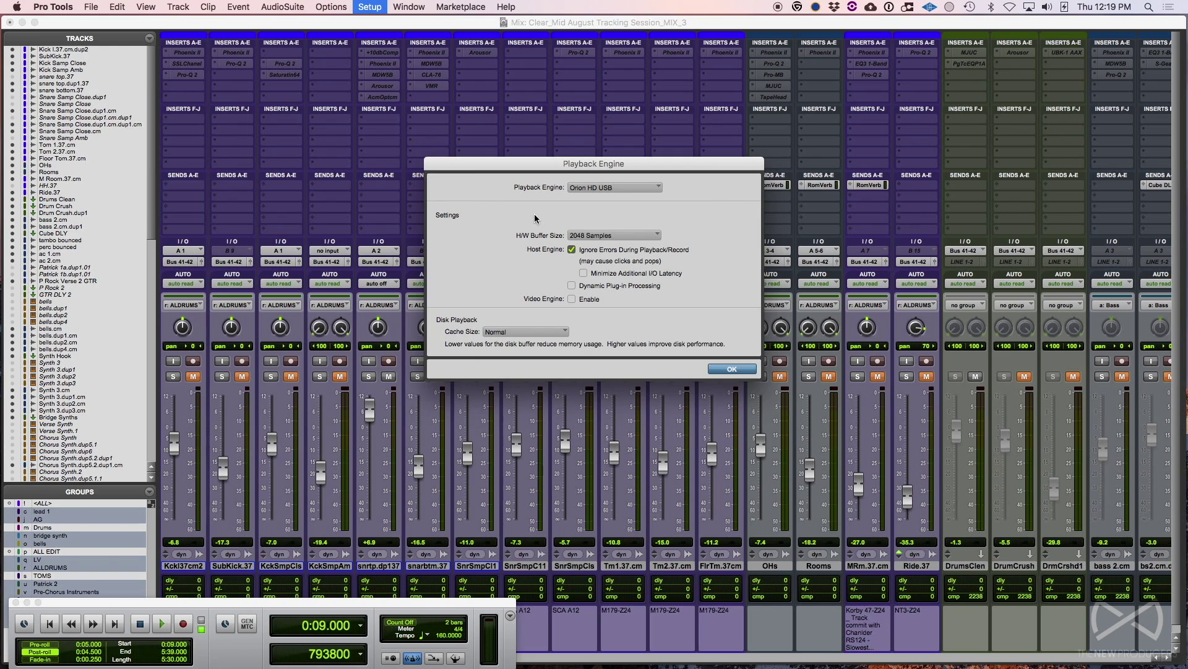
click(610, 188)
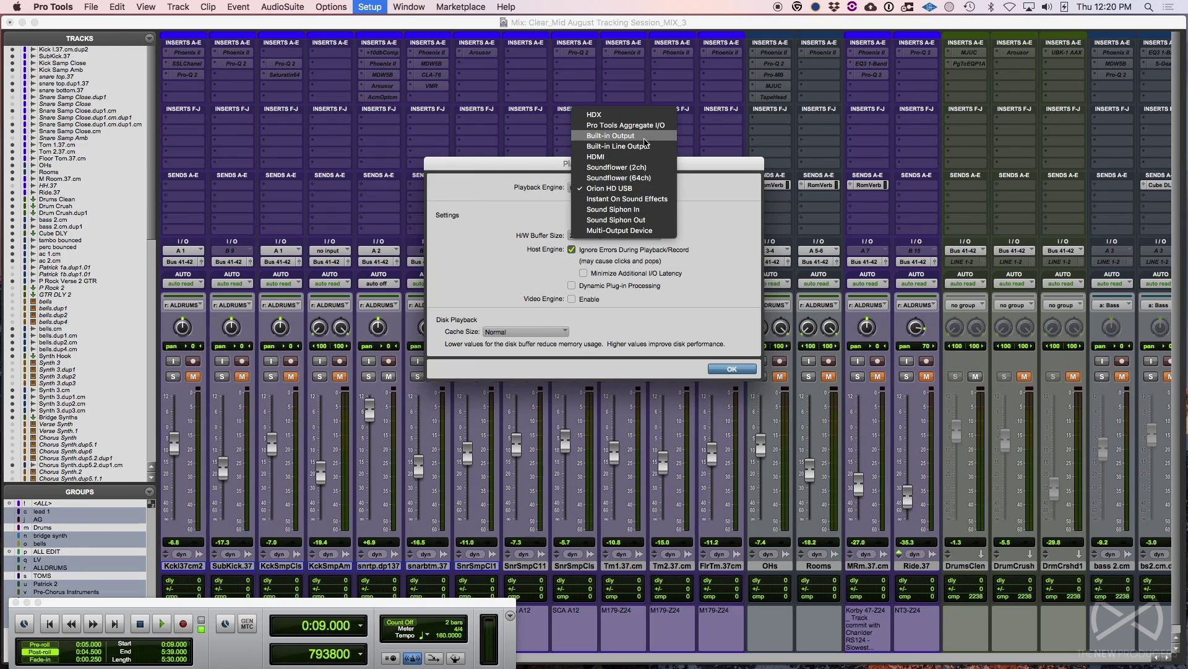
click(742, 235)
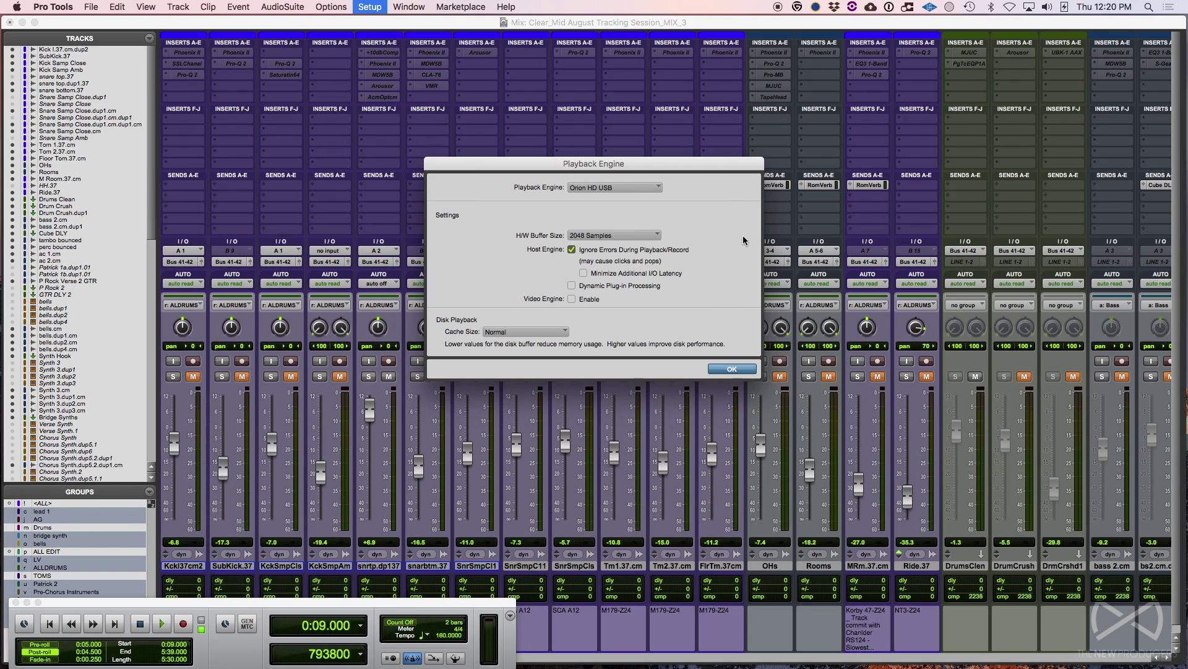
click(724, 369)
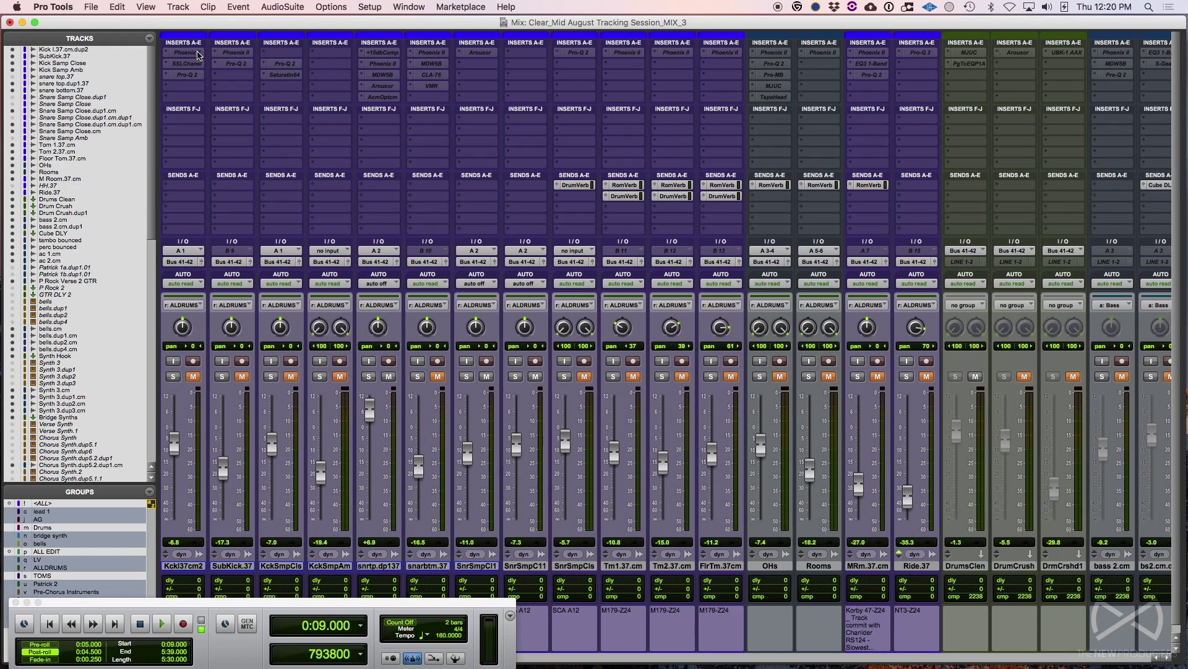
Activate Phoenix II, SSLChanel and Pro-Q 2 on the first kick channel and open its track options.
ctrl+super+click(195, 53)
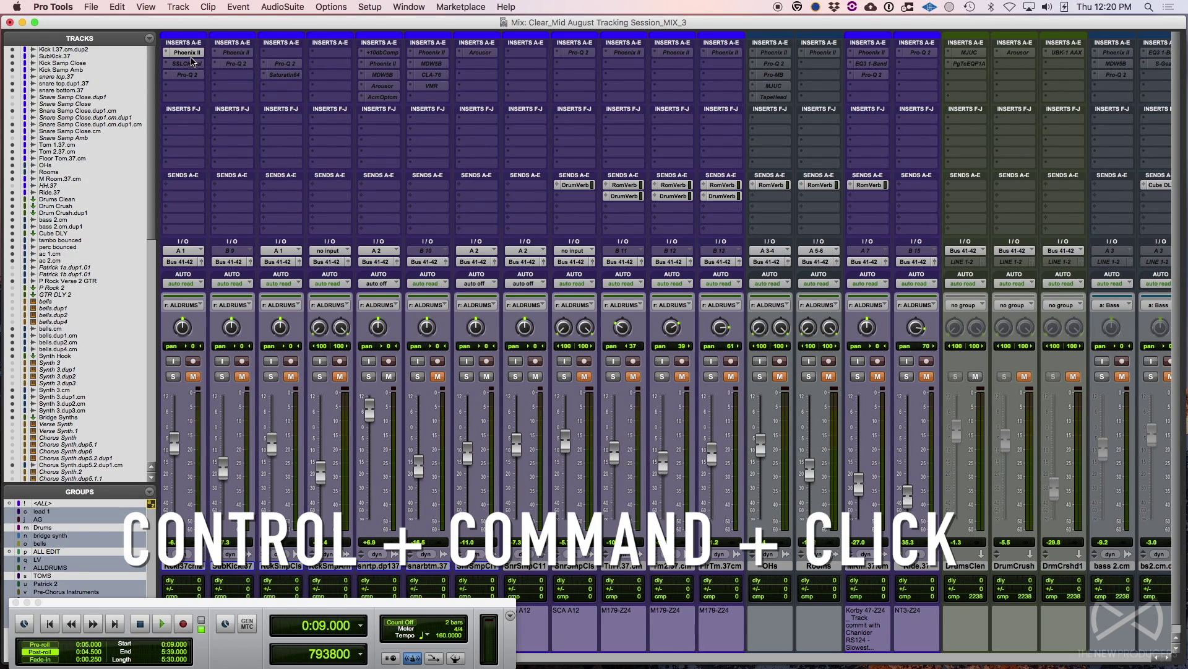
ctrl+super+click(192, 64)
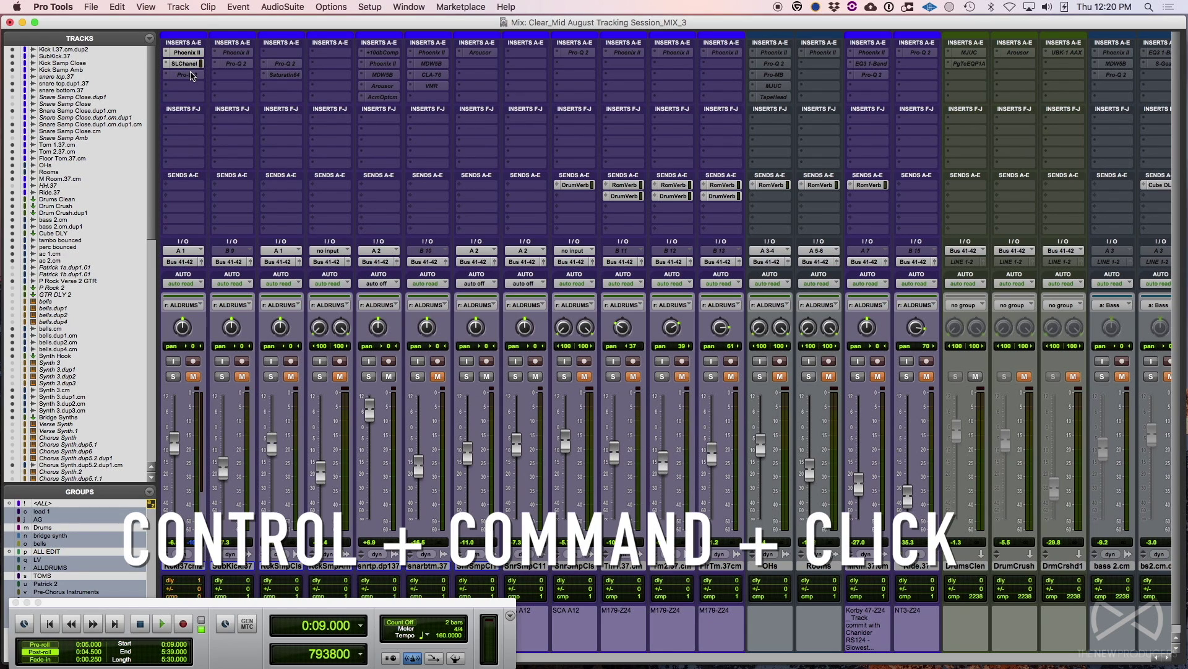
ctrl+super+click(190, 74)
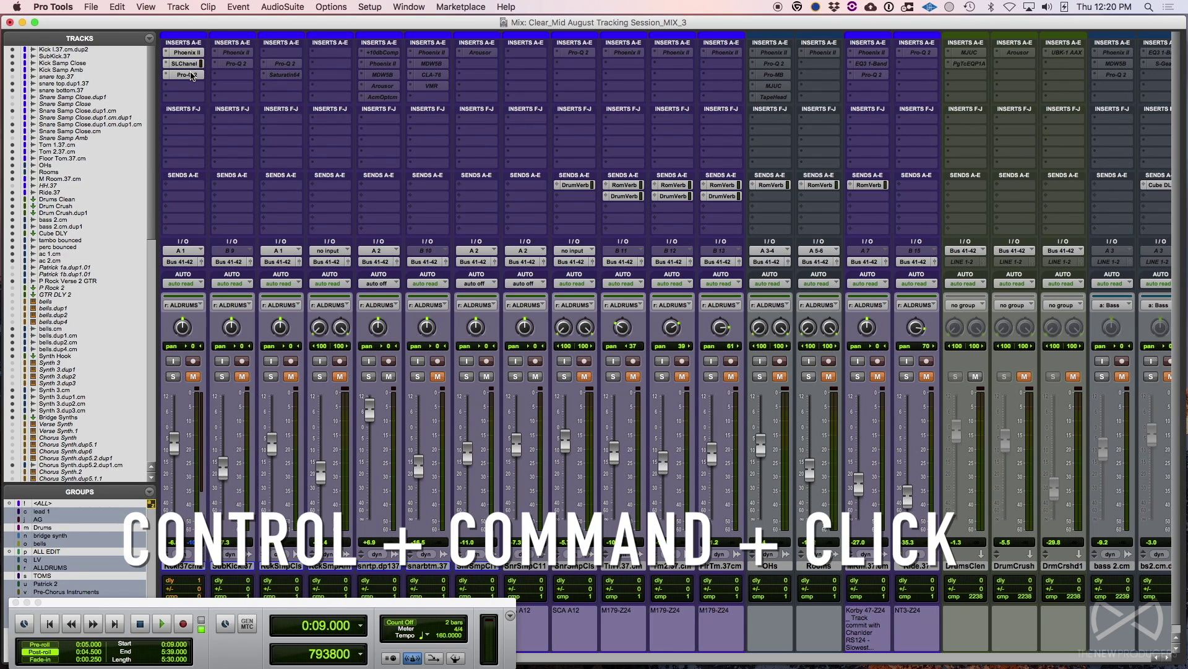
click(180, 567)
right_click(179, 570)
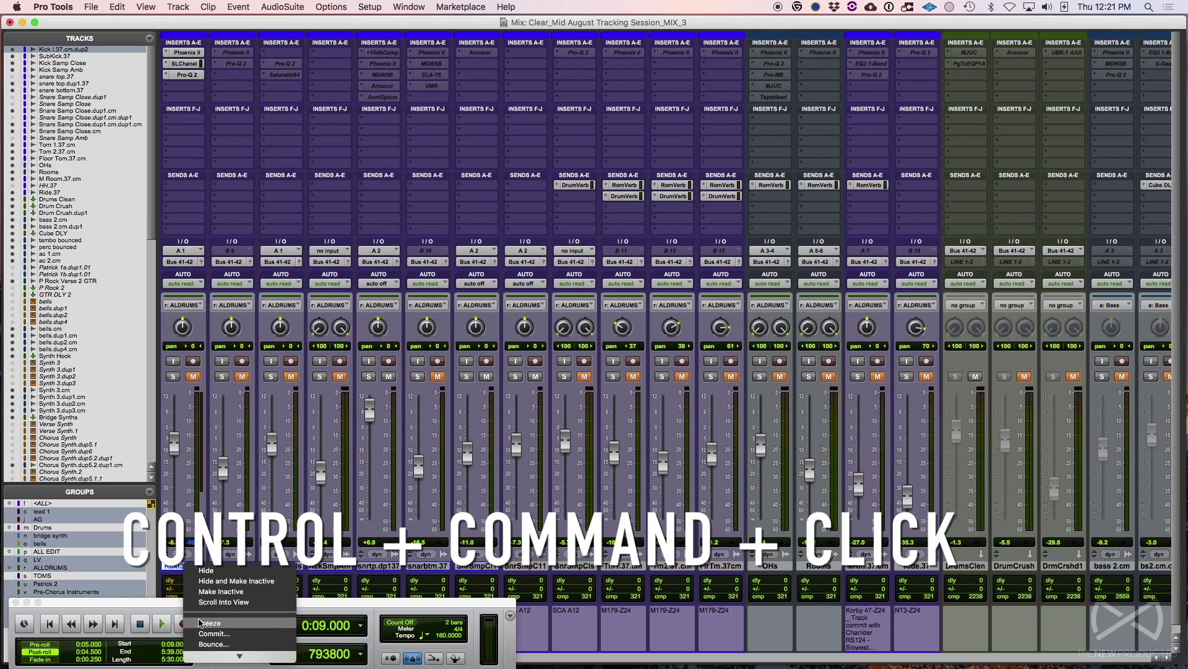
click(200, 625)
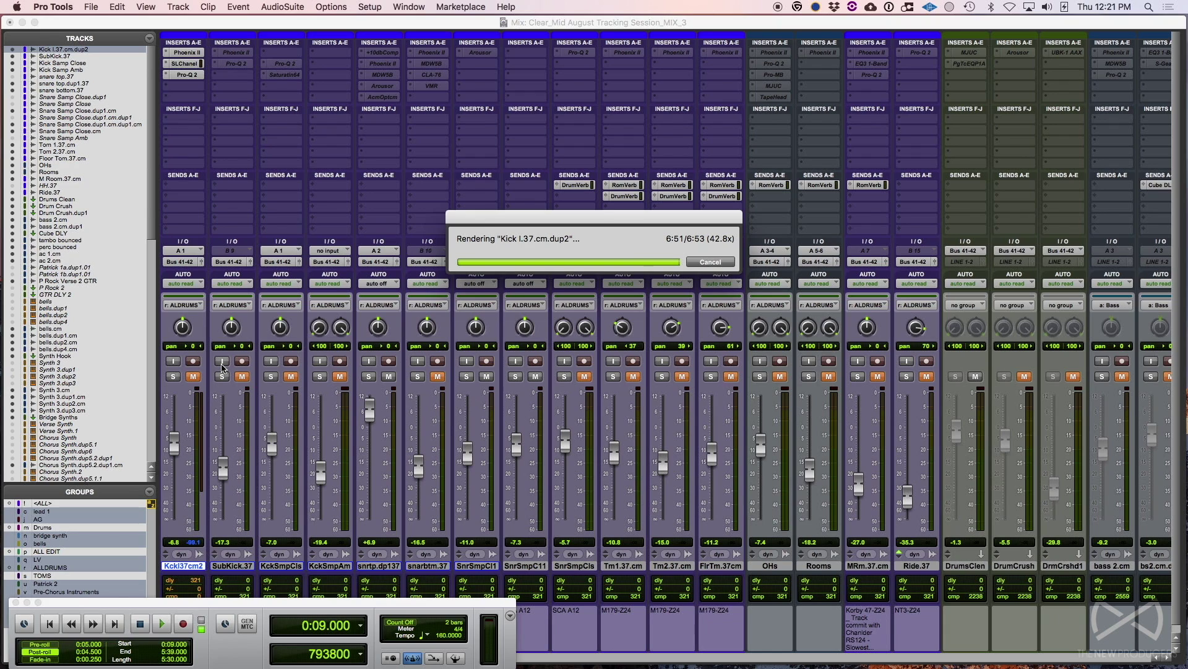
Activate SubKick's Phoenix II and Pro-Q 2 plugins.
ctrl+super+click(234, 53)
ctrl+super+click(236, 63)
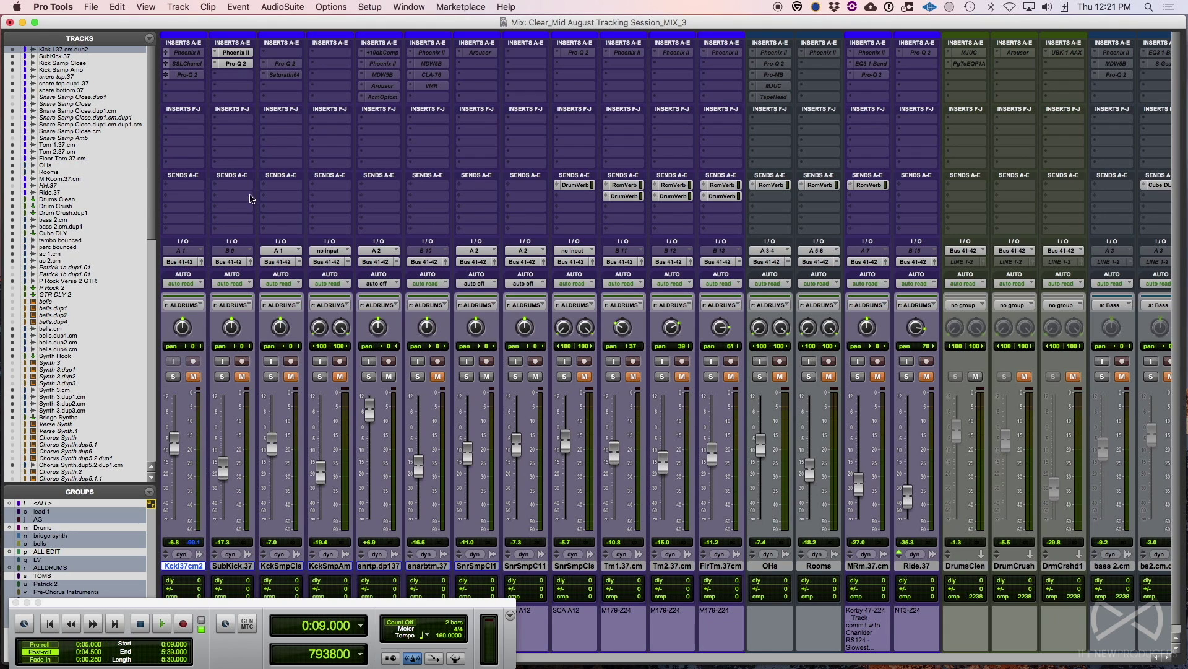
click(236, 570)
right_click(235, 569)
click(260, 625)
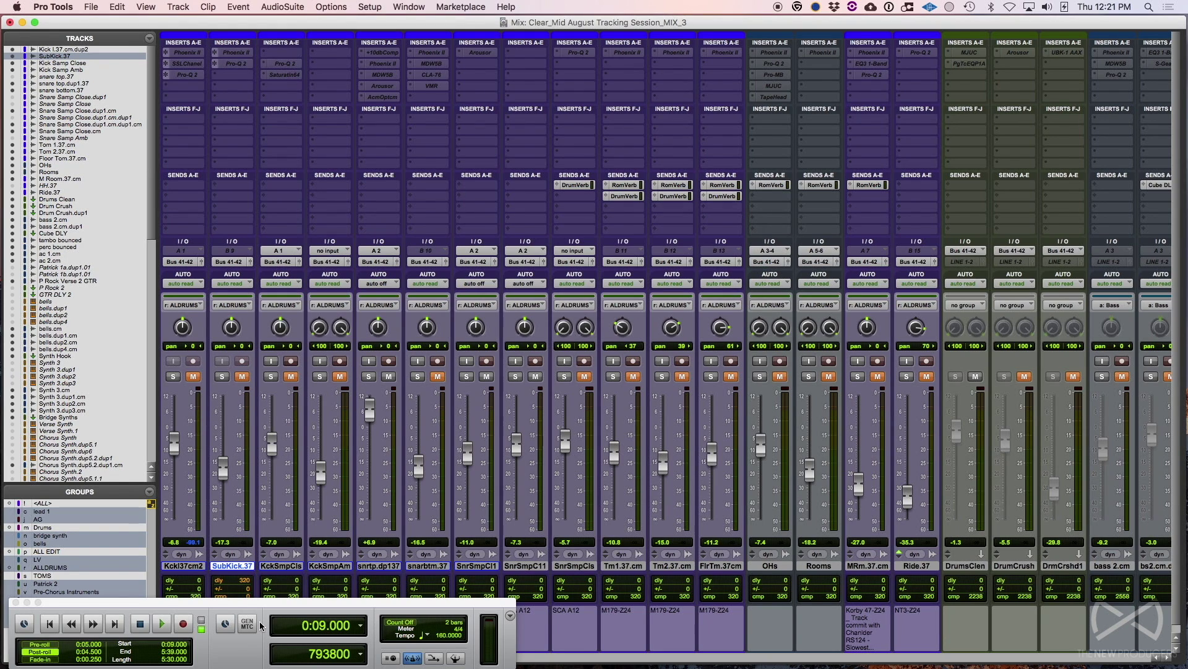
Freeze the Kick Samp Close track and save the session.
click(285, 566)
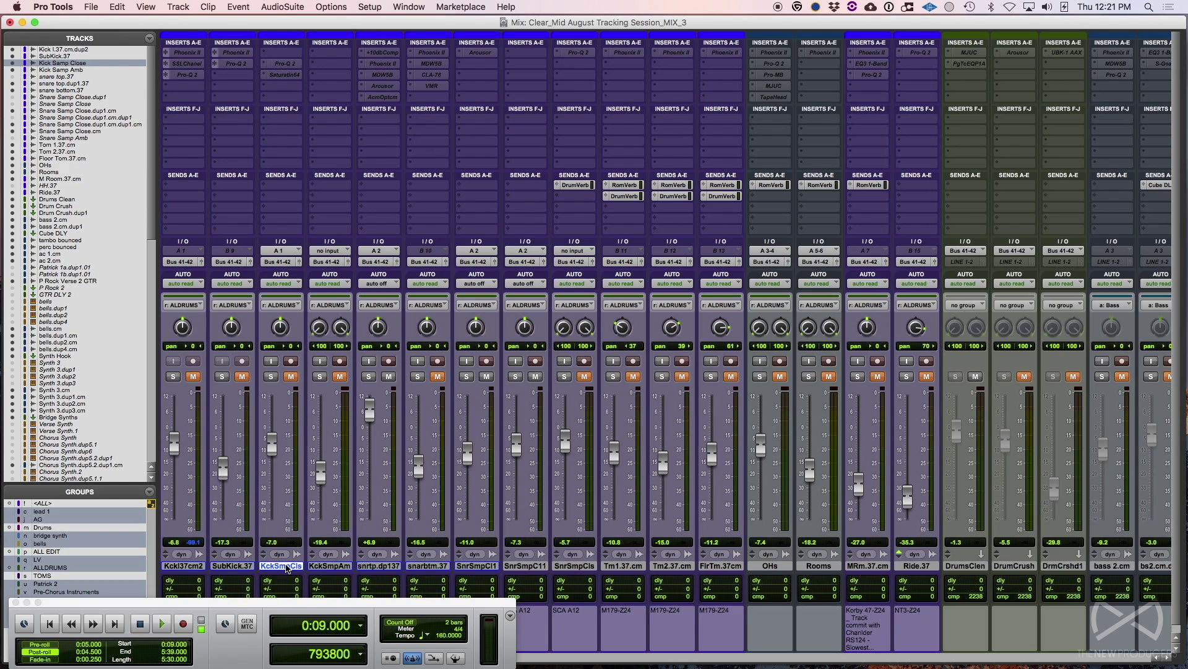
drag(294, 64, 291, 78)
right_click(285, 568)
click(328, 580)
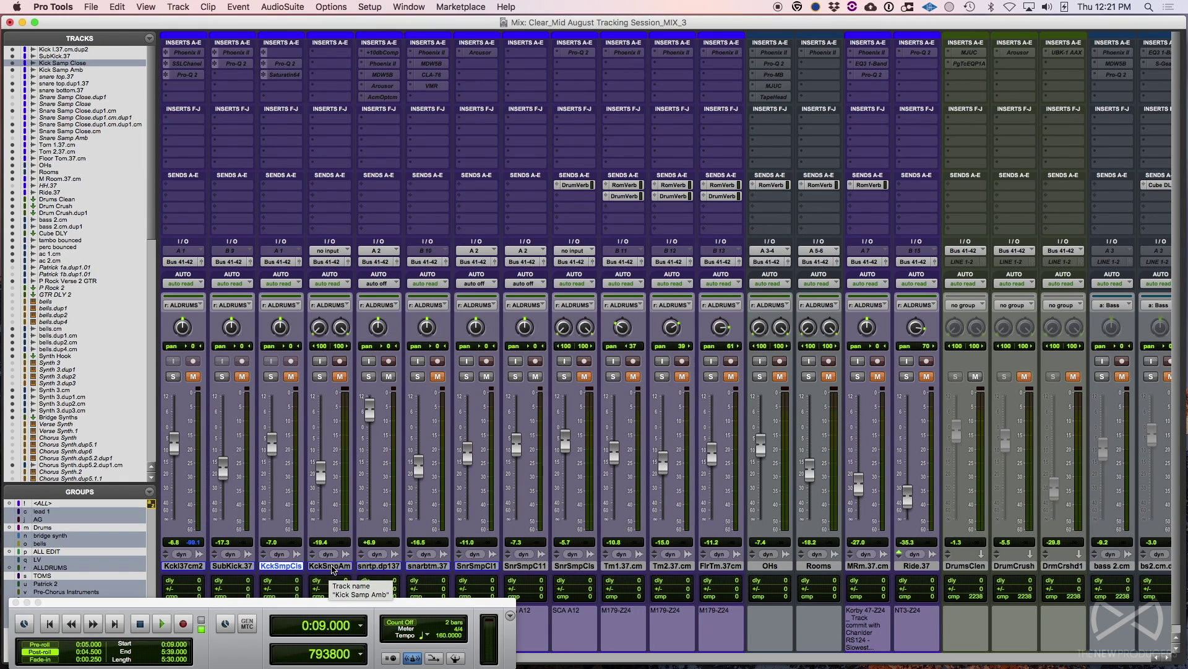
key(super+s)
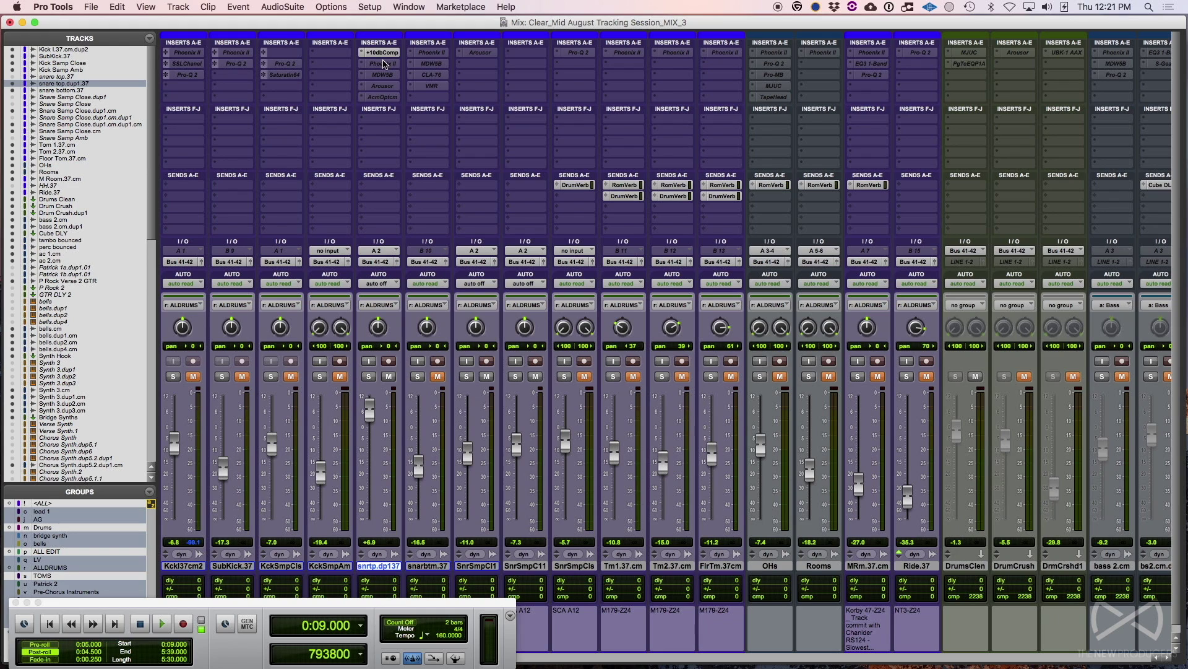
Activate snare top's Phoenix II and MDW5B plugins and remove its AcmOptcm insert.
ctrl+super+click(384, 64)
ctrl+super+click(383, 75)
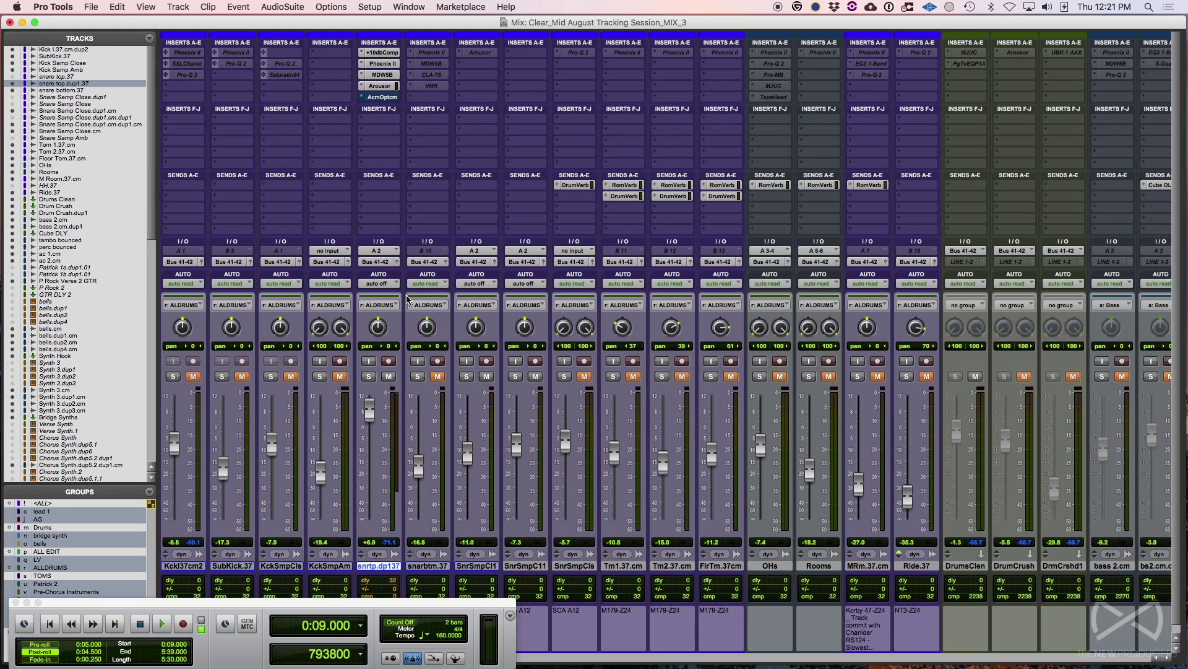
click(363, 97)
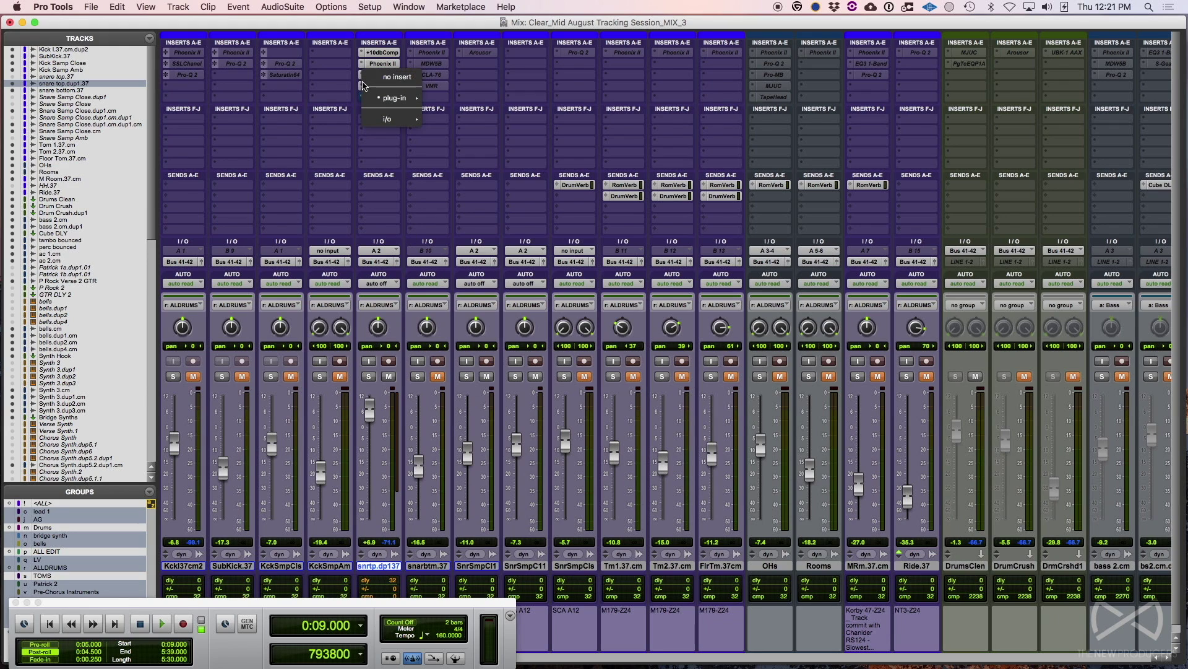
click(364, 77)
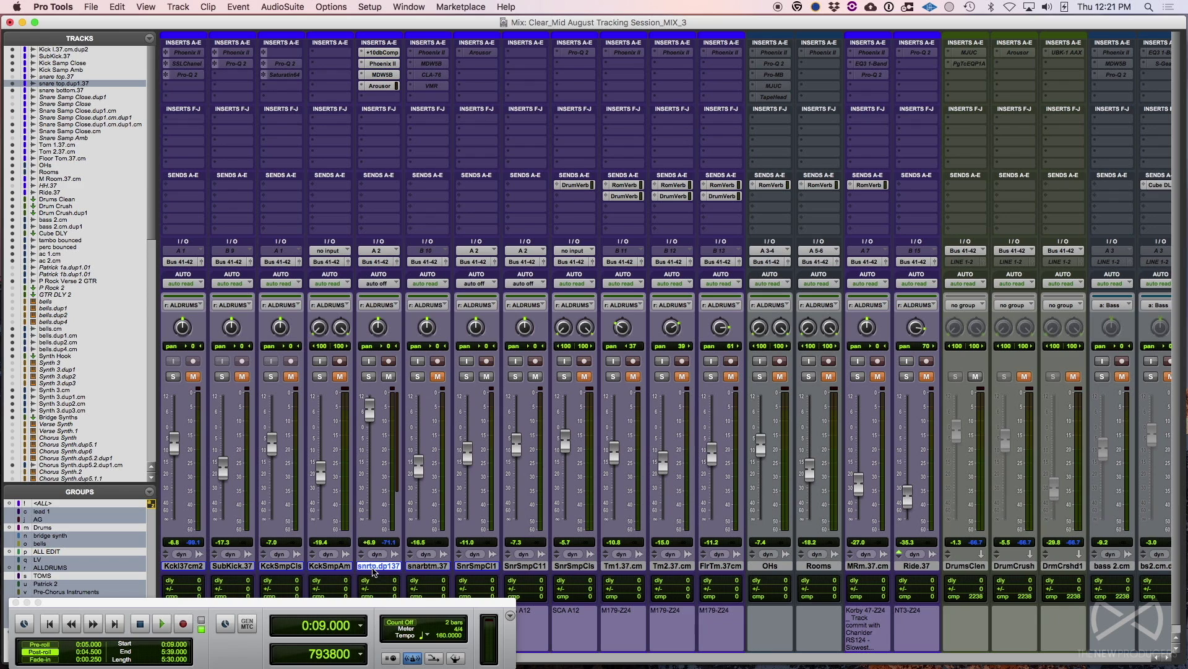
Freeze the snare top track, then unfreeze it and select snare bottom.37.
right_click(374, 567)
click(404, 623)
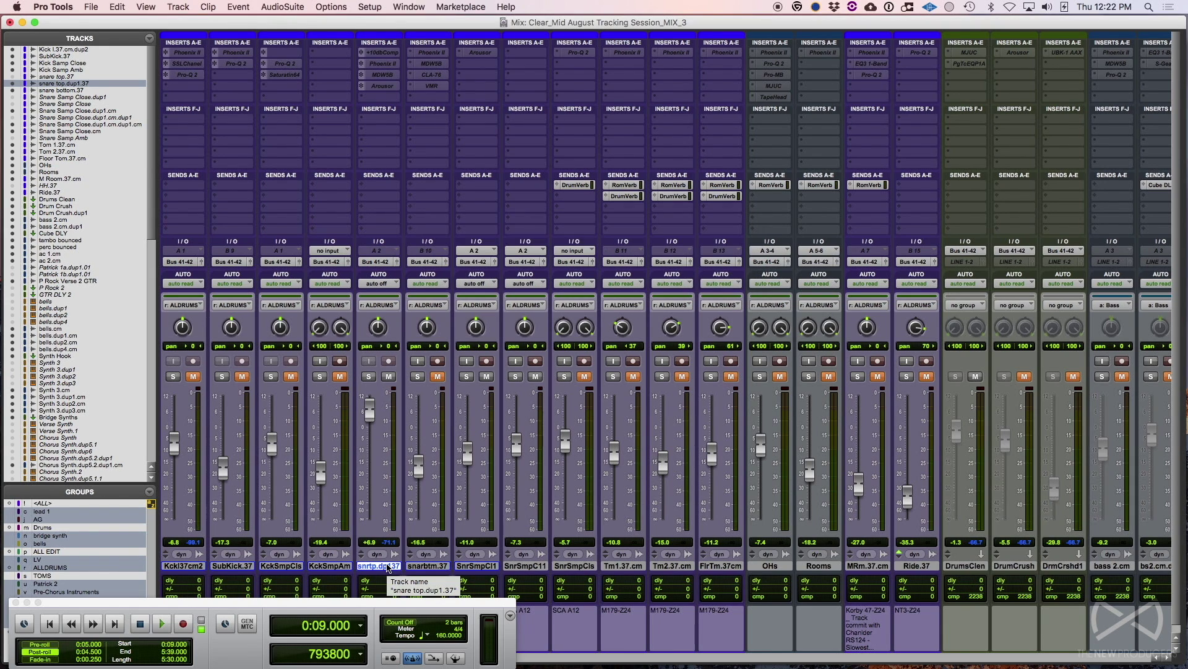
right_click(388, 568)
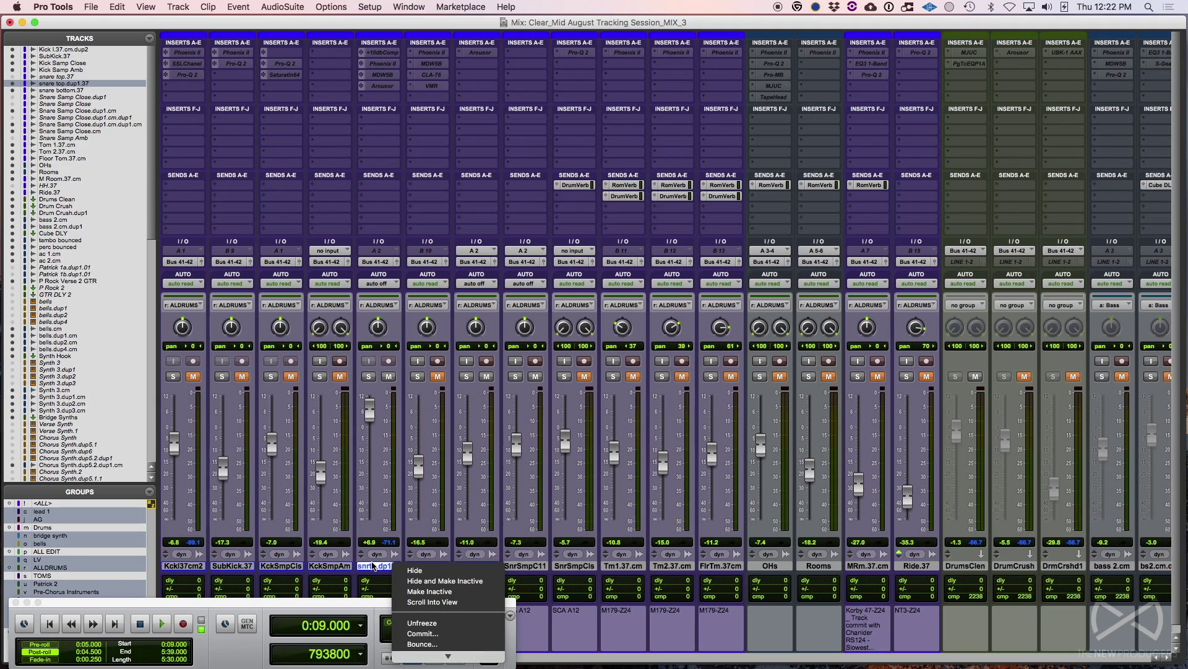
click(421, 622)
click(431, 567)
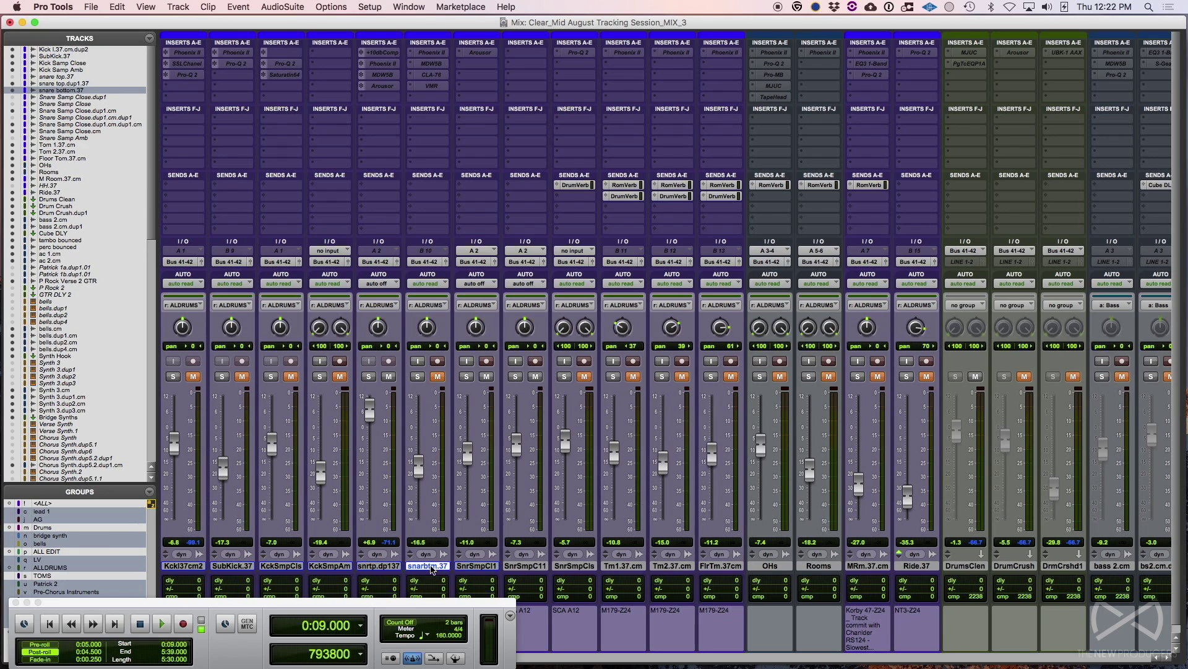
Activate snare bottom's Phoenix II, MDW5B, CLA-76 and VMR plugins, then freeze snare bottom.37.
click(447, 52)
click(432, 64)
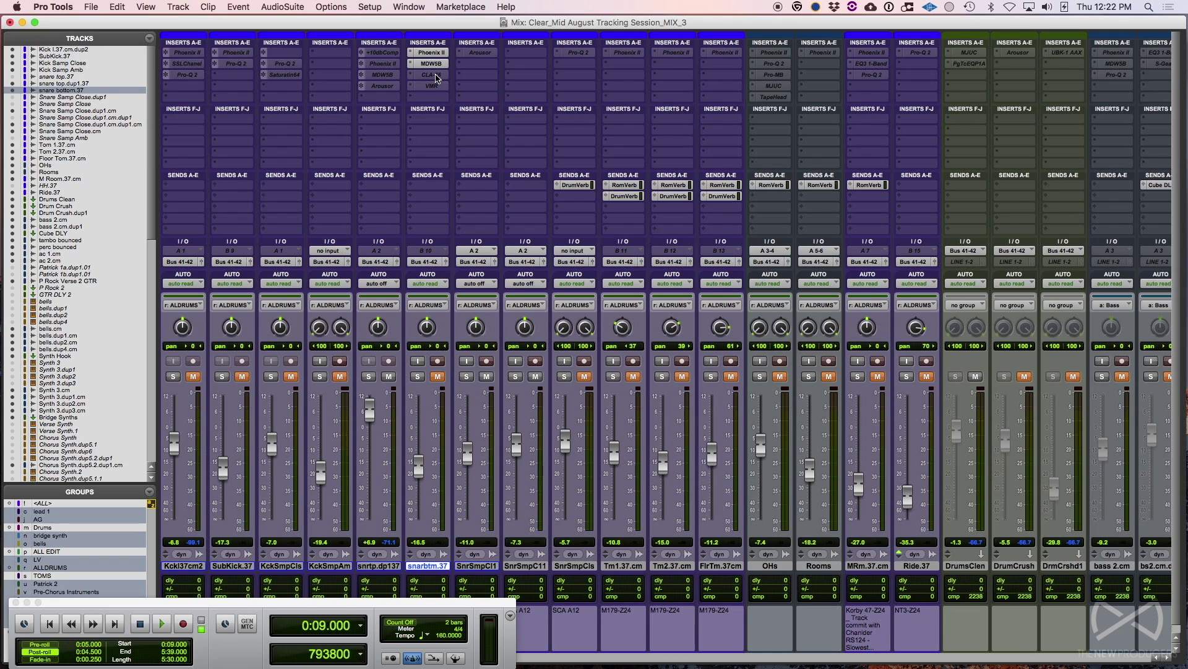
click(436, 75)
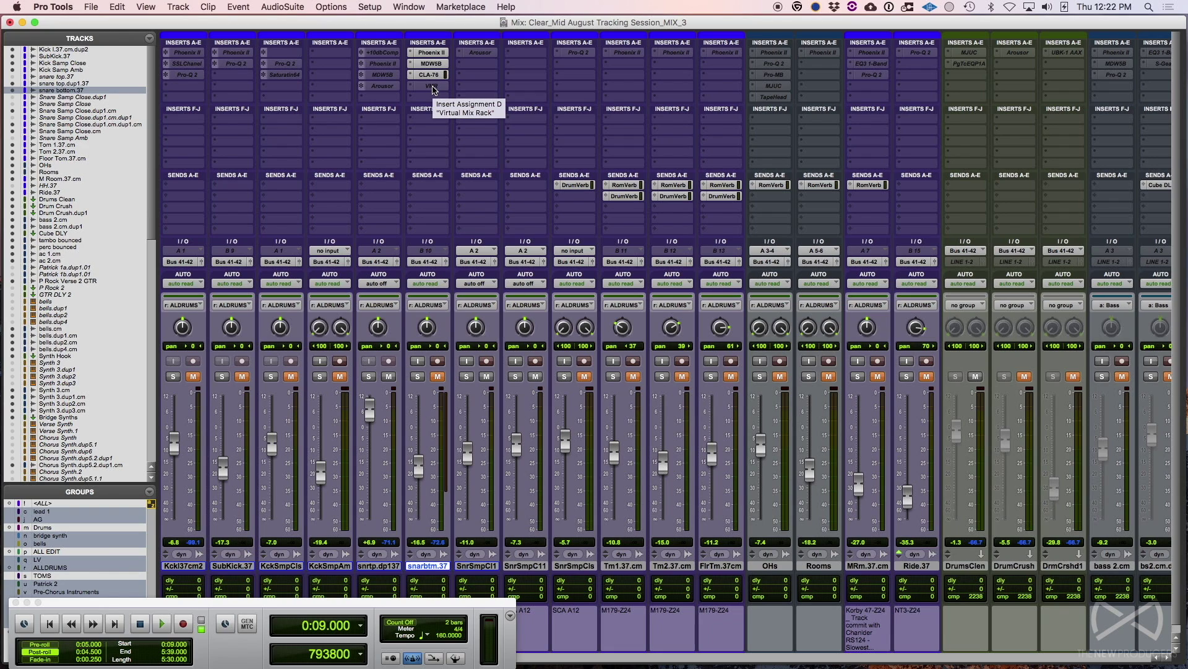
click(433, 87)
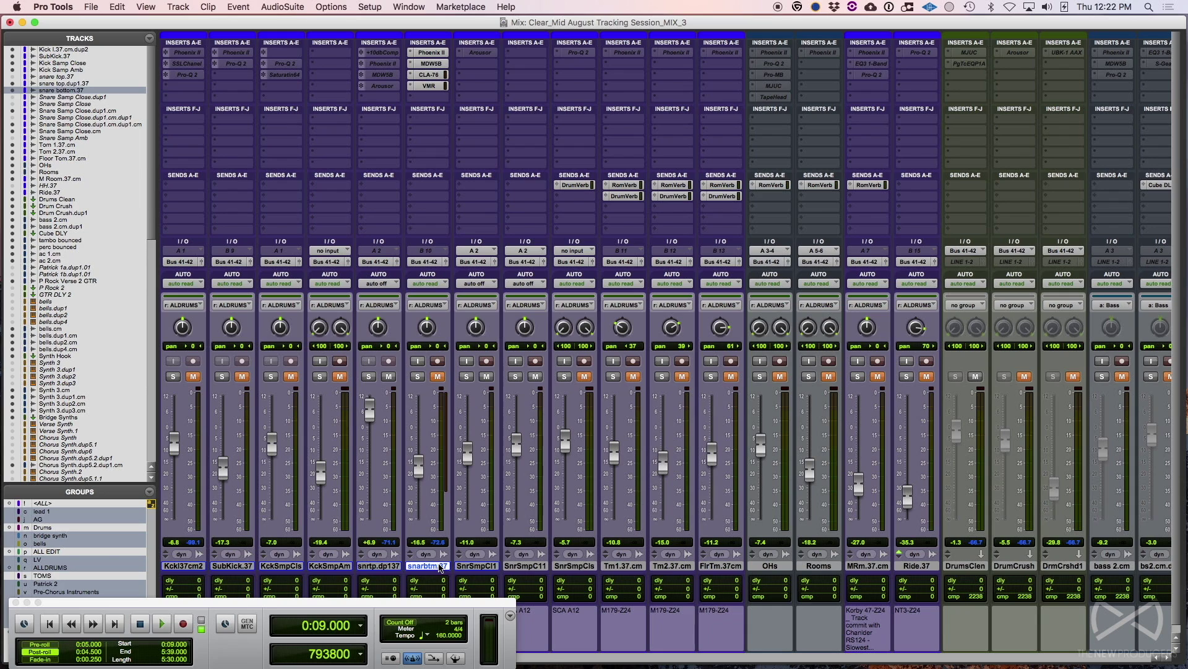
right_click(440, 567)
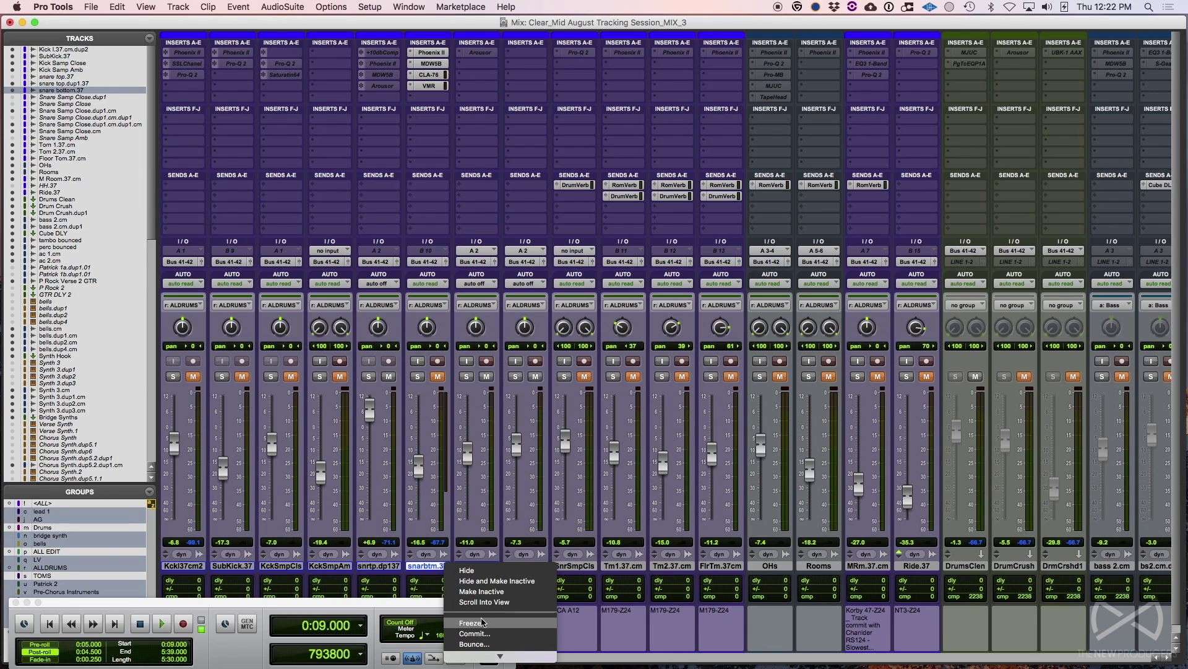
click(482, 622)
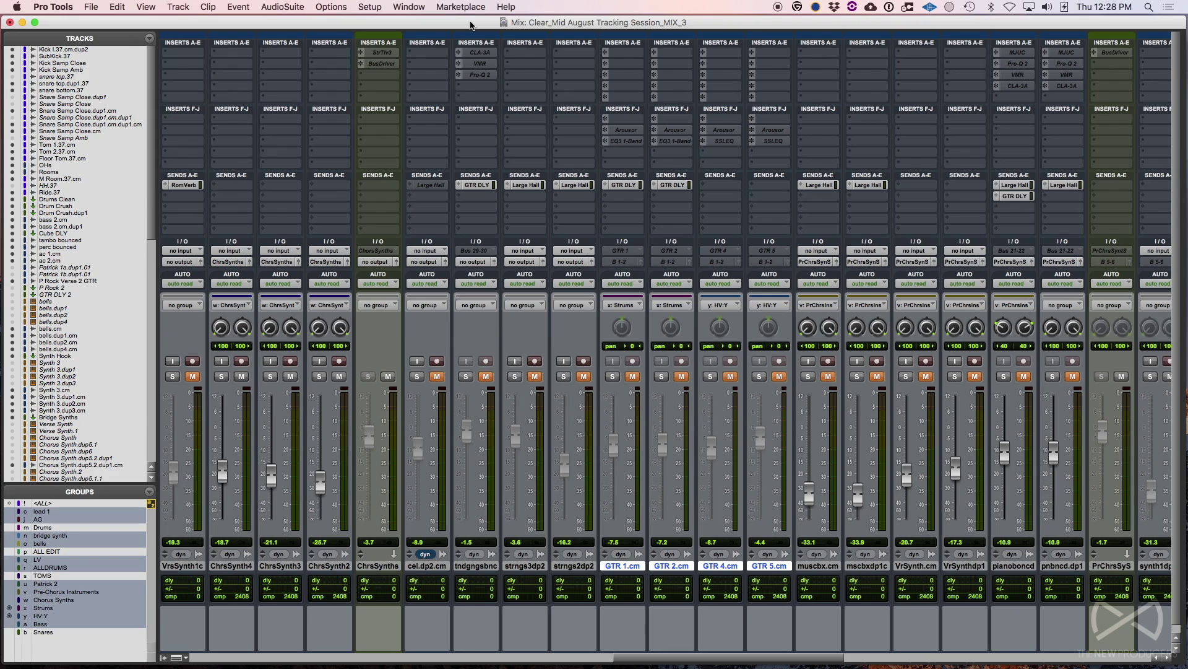
scroll(504, 101, right, 5)
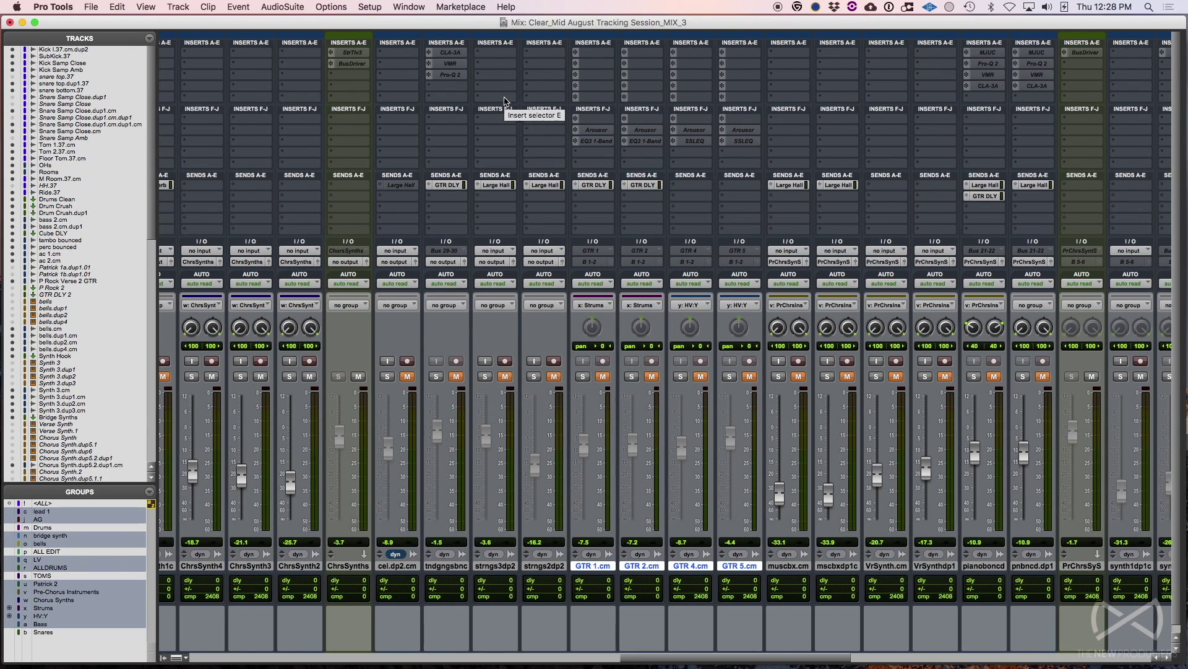
scroll(505, 101, right, 5)
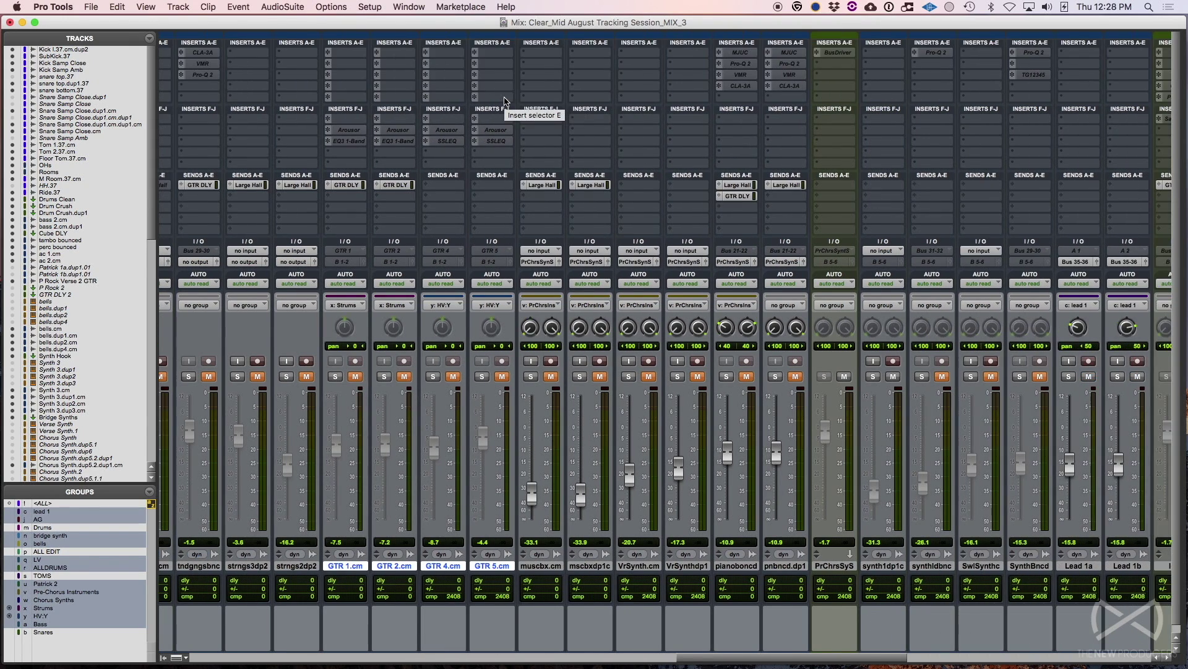
scroll(505, 101, right, 10)
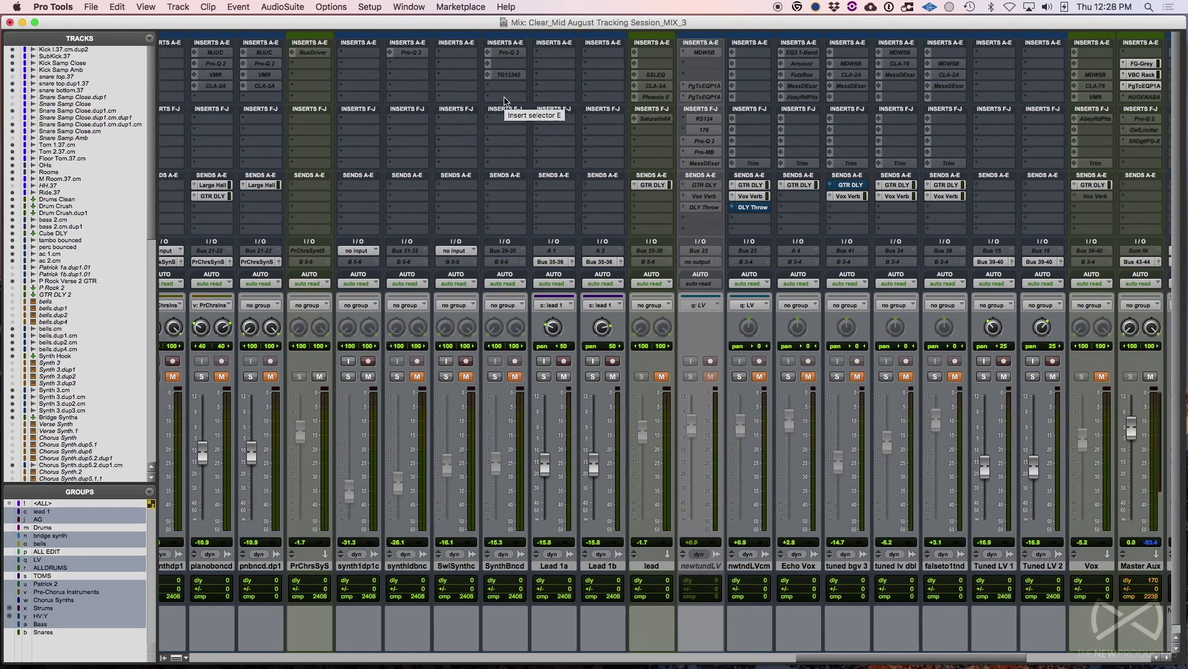
scroll(504, 100, right, 5)
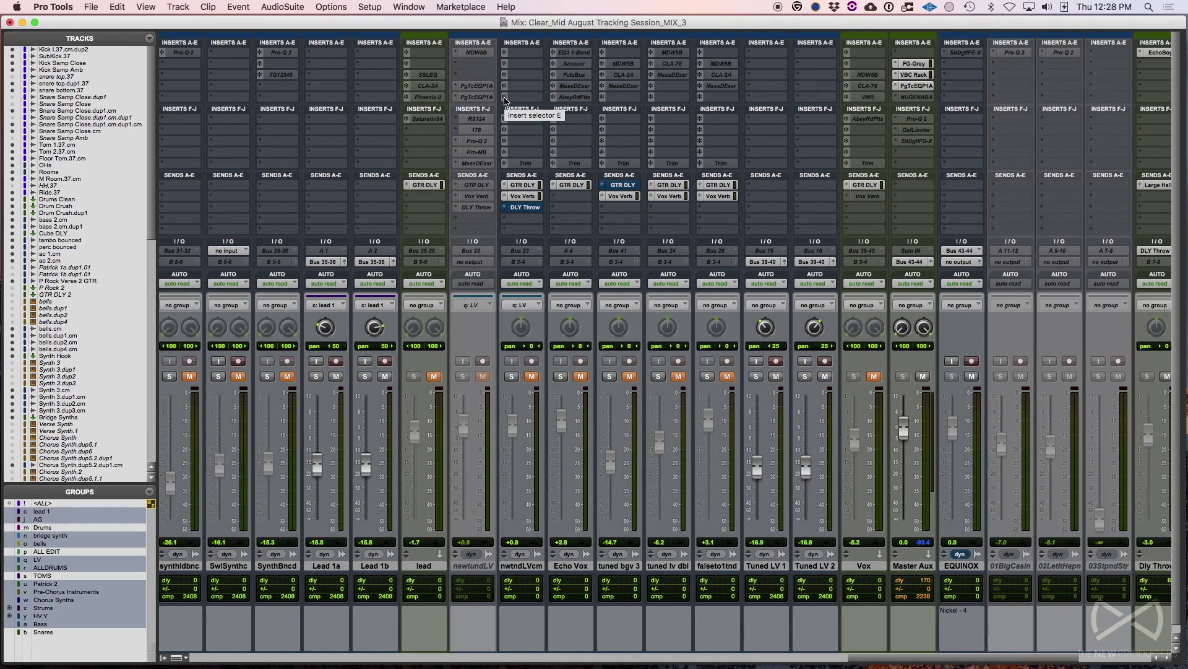
scroll(505, 101, right, 2)
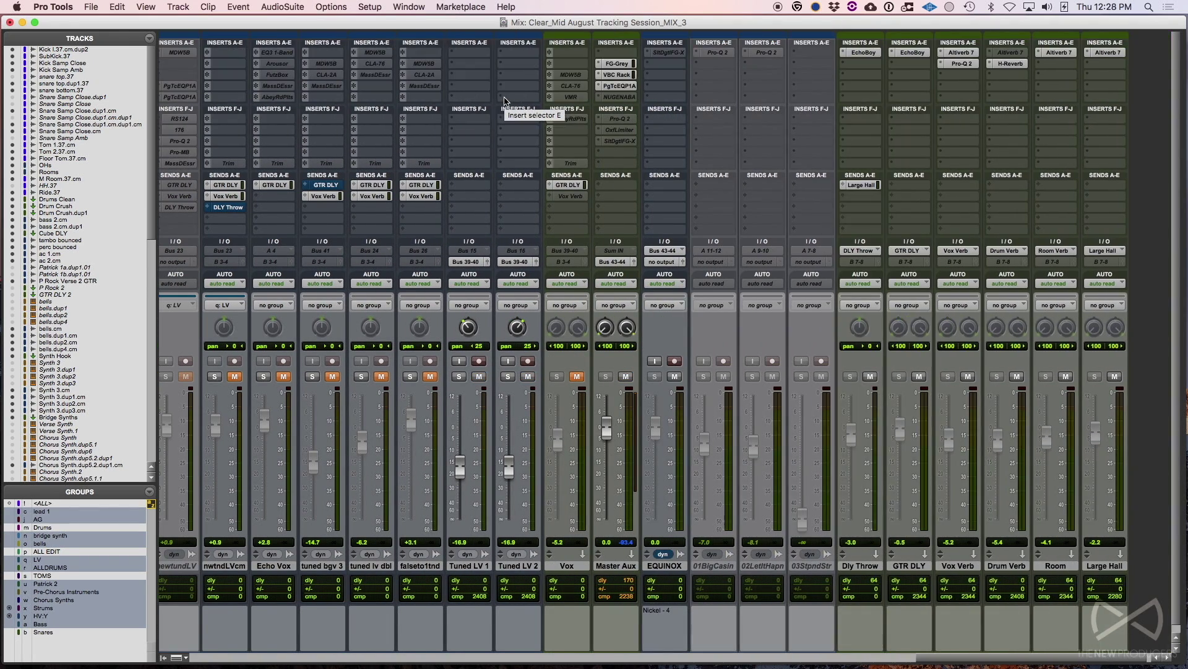
scroll(505, 101, right, 1)
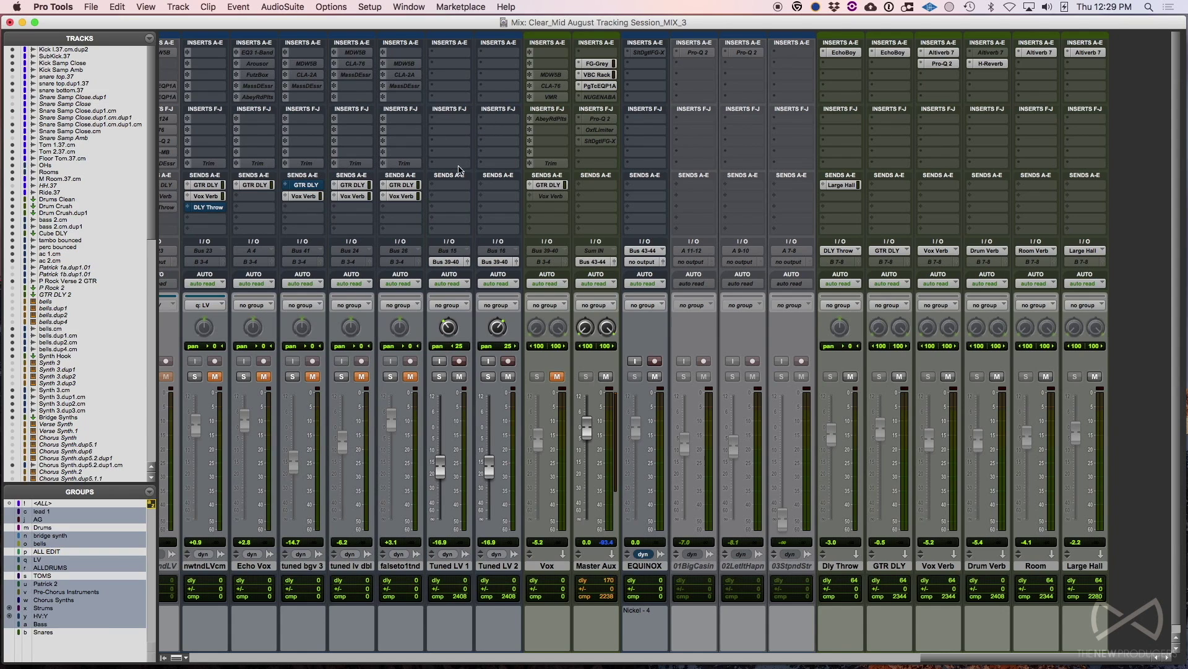
scroll(550, 338, left, 20)
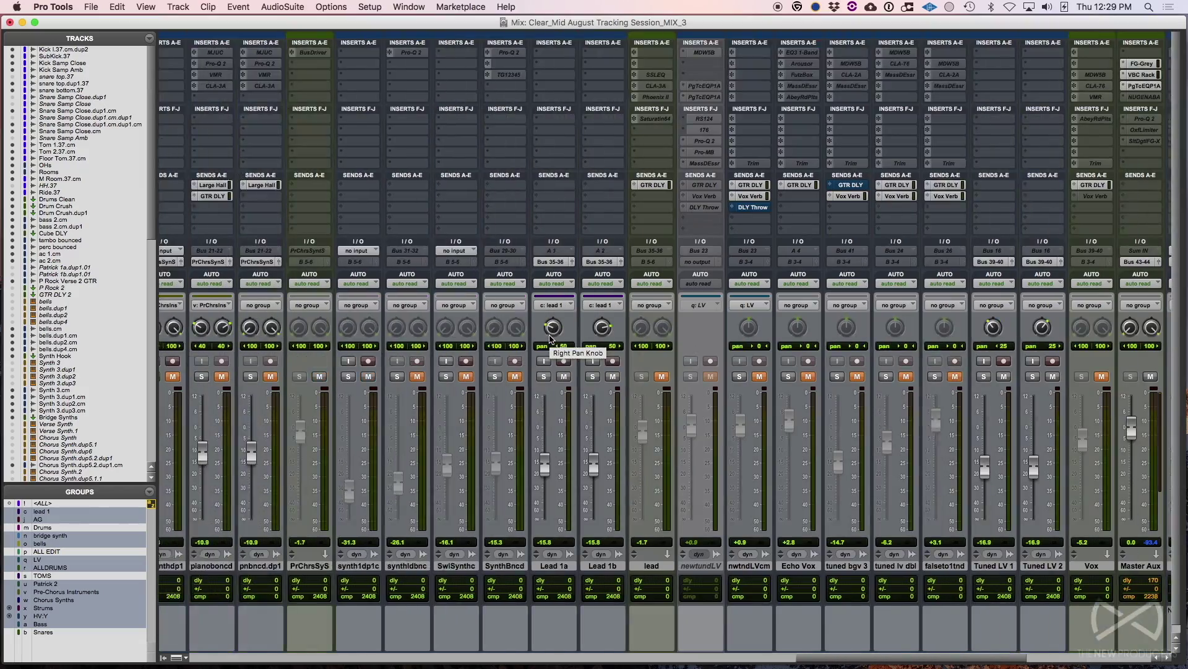
scroll(550, 339, left, 20)
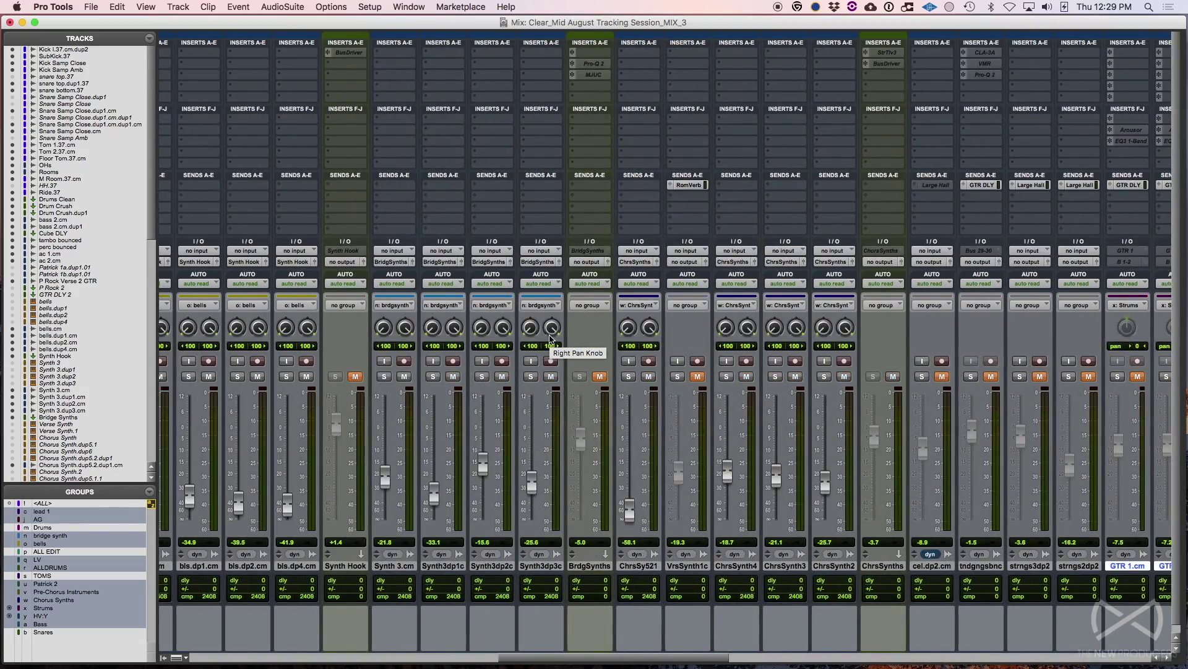
scroll(549, 338, left, 5)
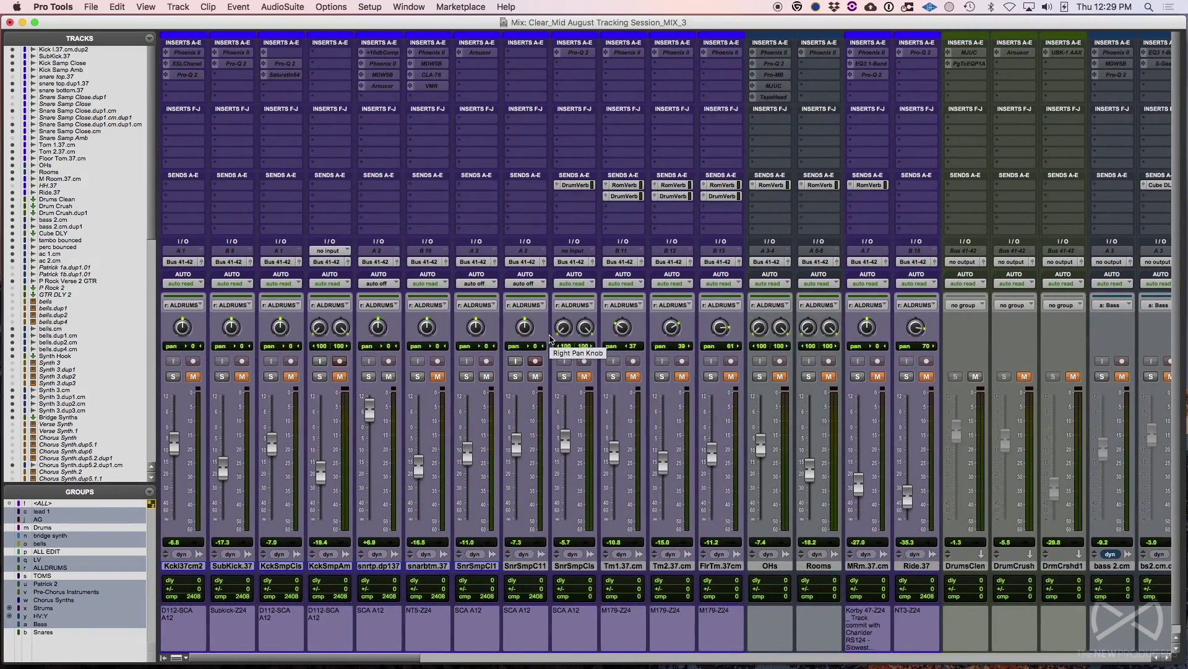
scroll(550, 338, right, 15)
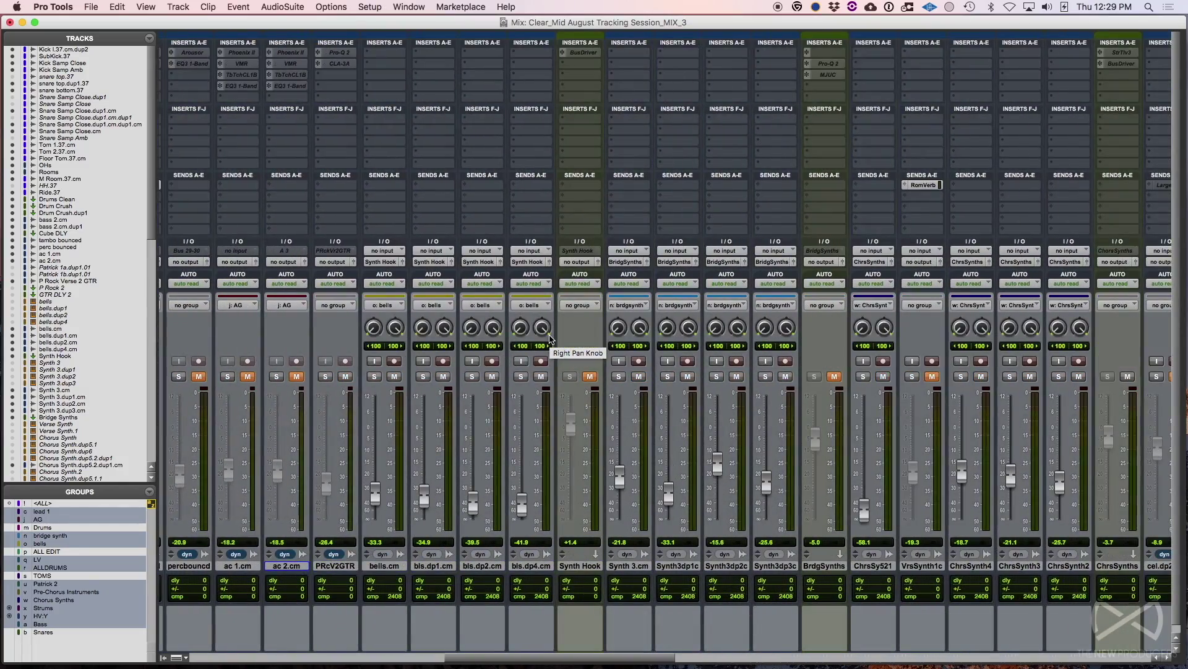
scroll(550, 339, right, 17)
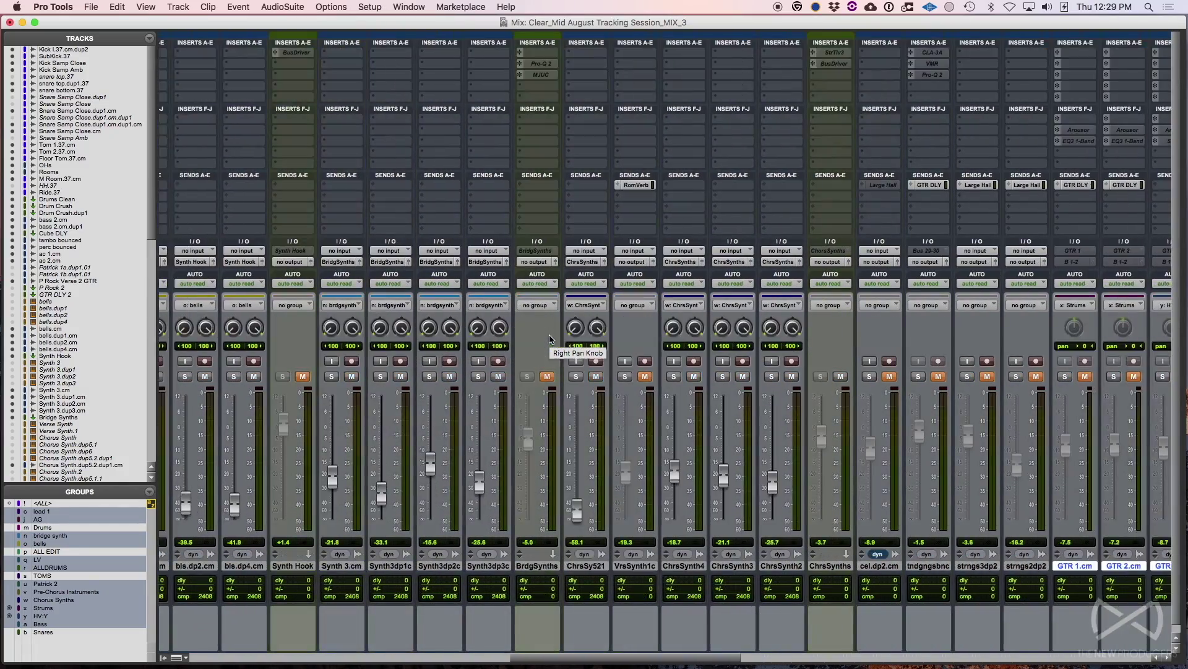
scroll(549, 339, right, 17)
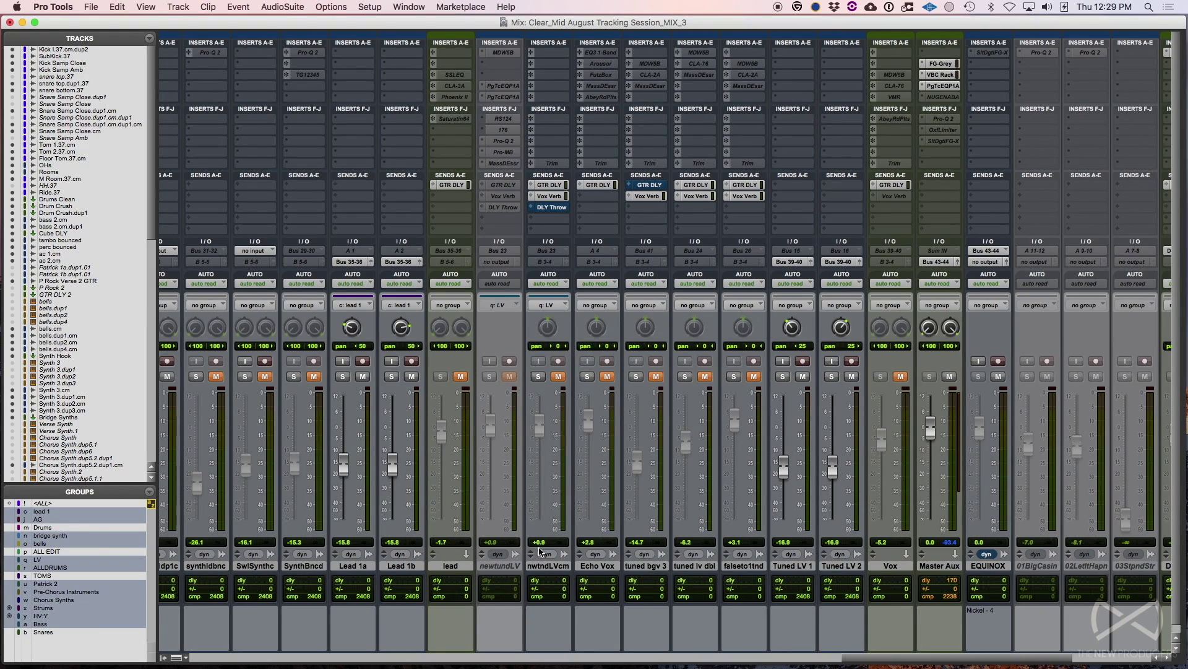
click(555, 565)
click(591, 567)
right_click(590, 567)
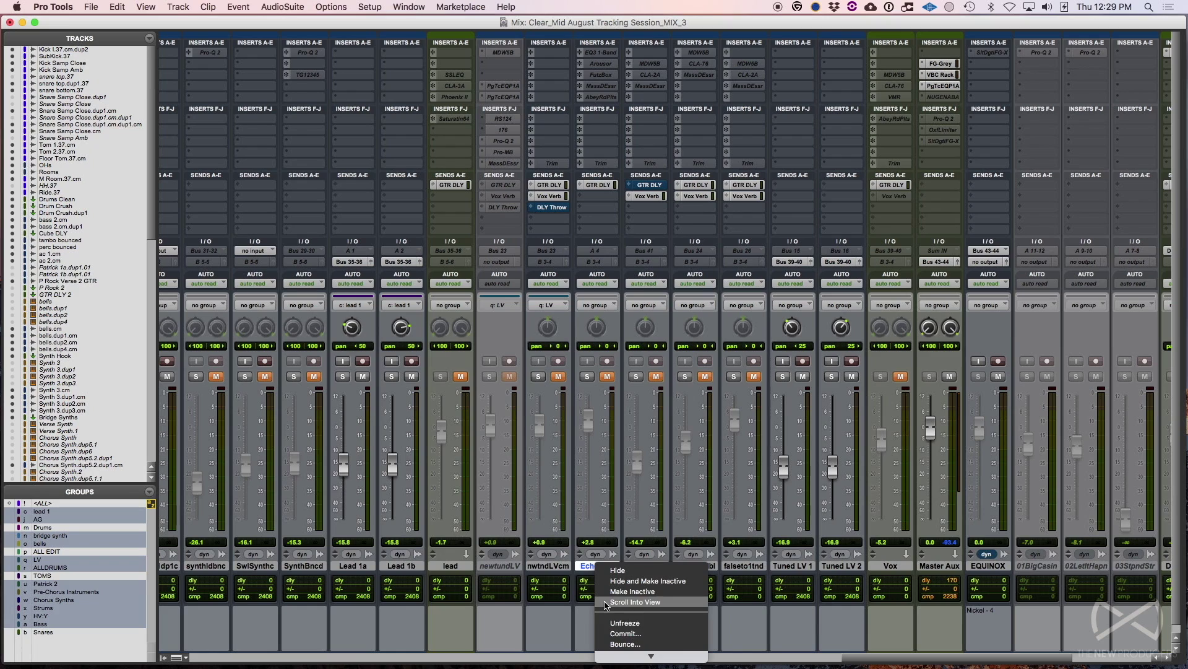
click(616, 623)
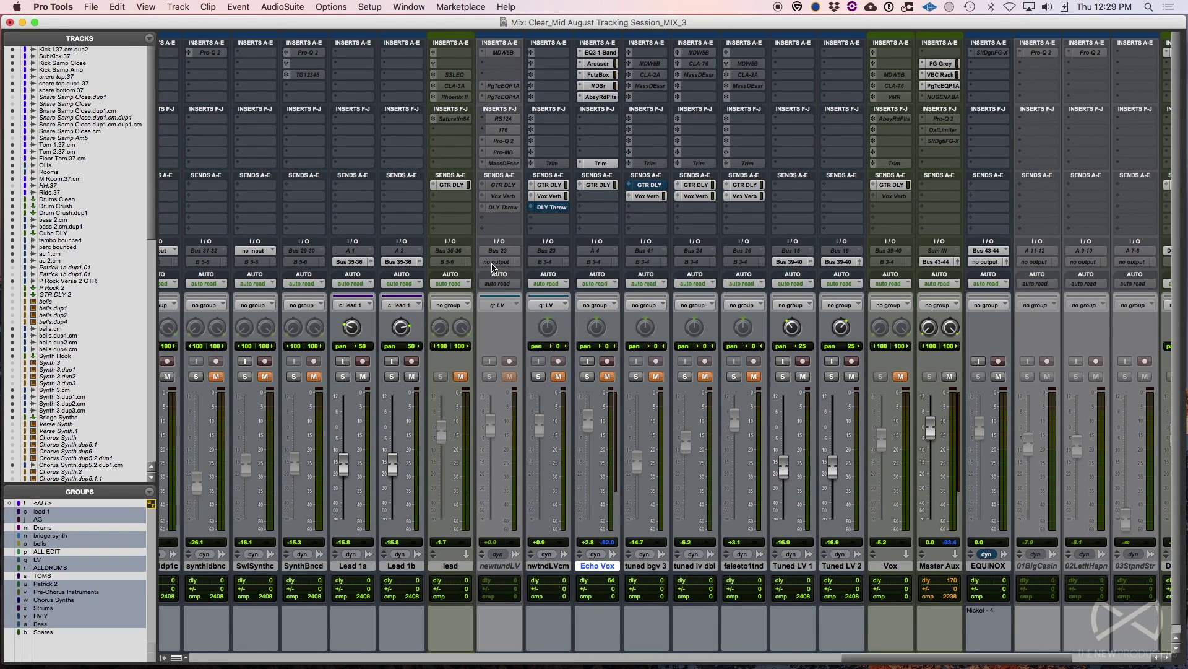
click(595, 64)
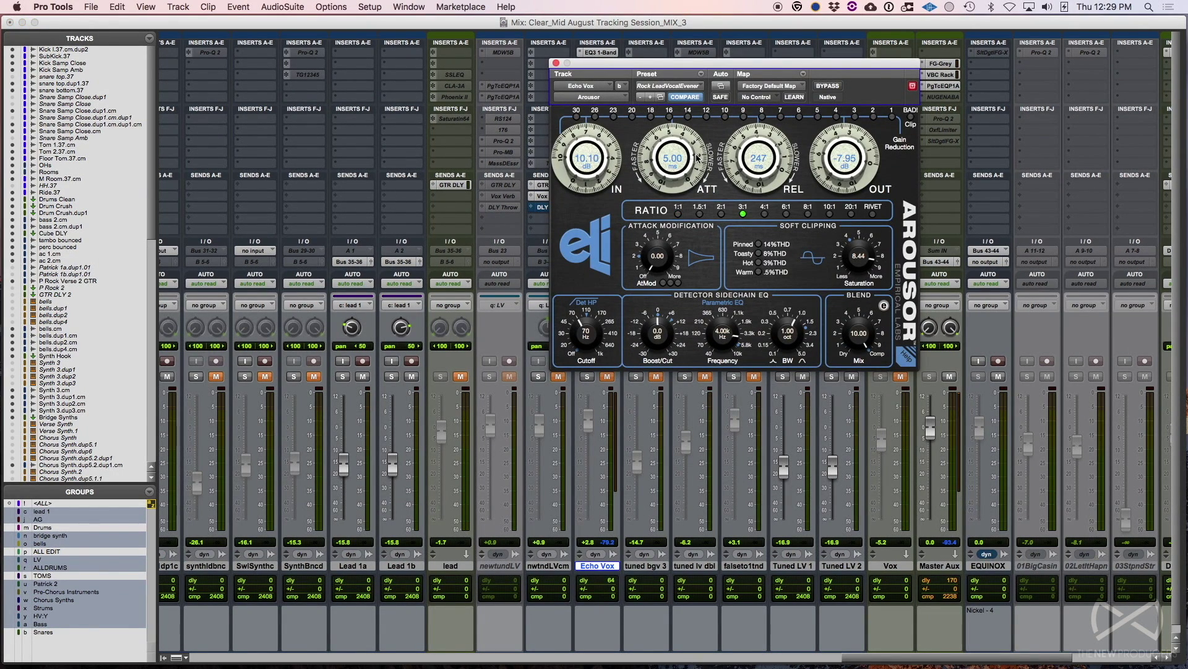
click(556, 63)
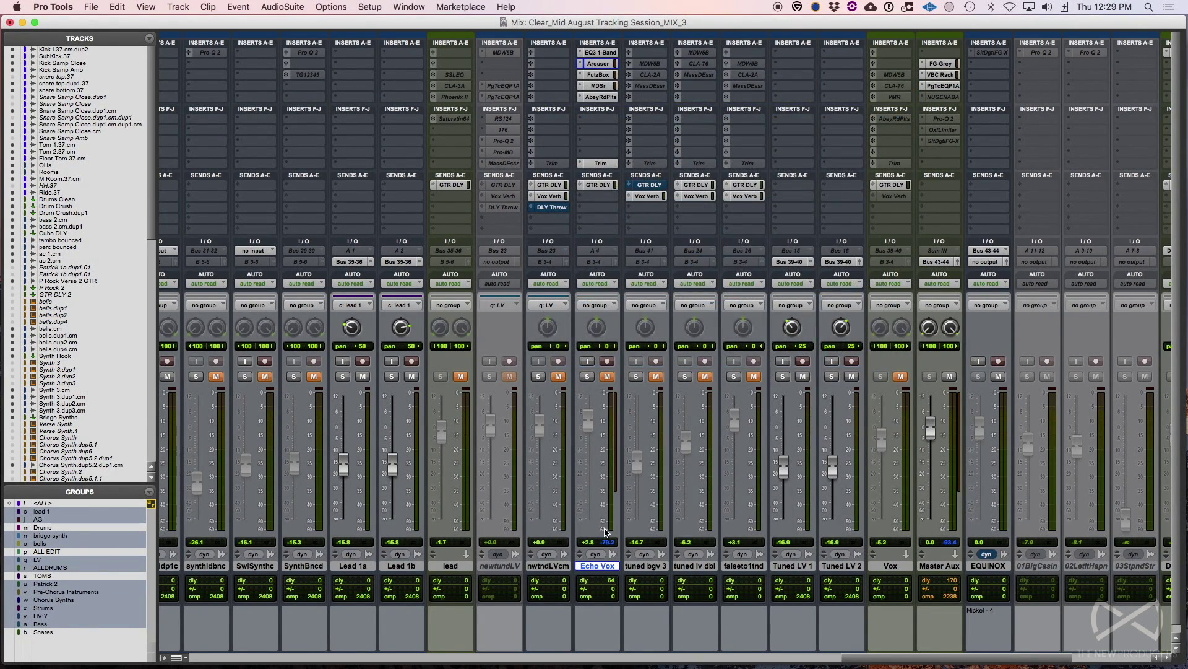
right_click(601, 566)
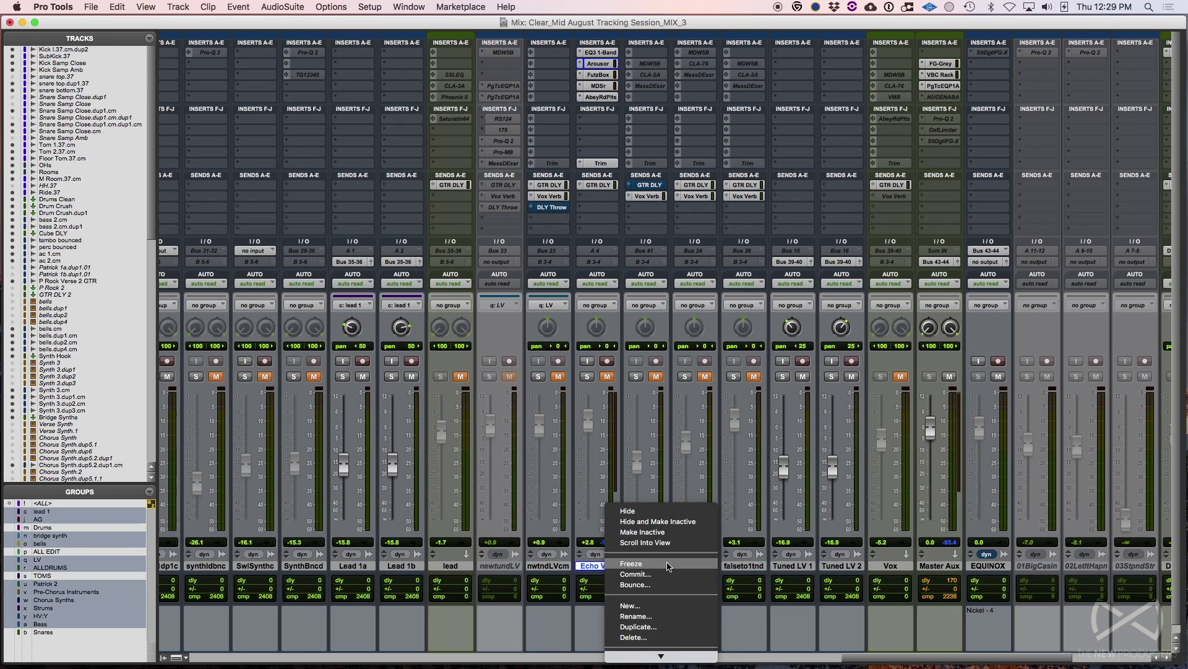
click(668, 565)
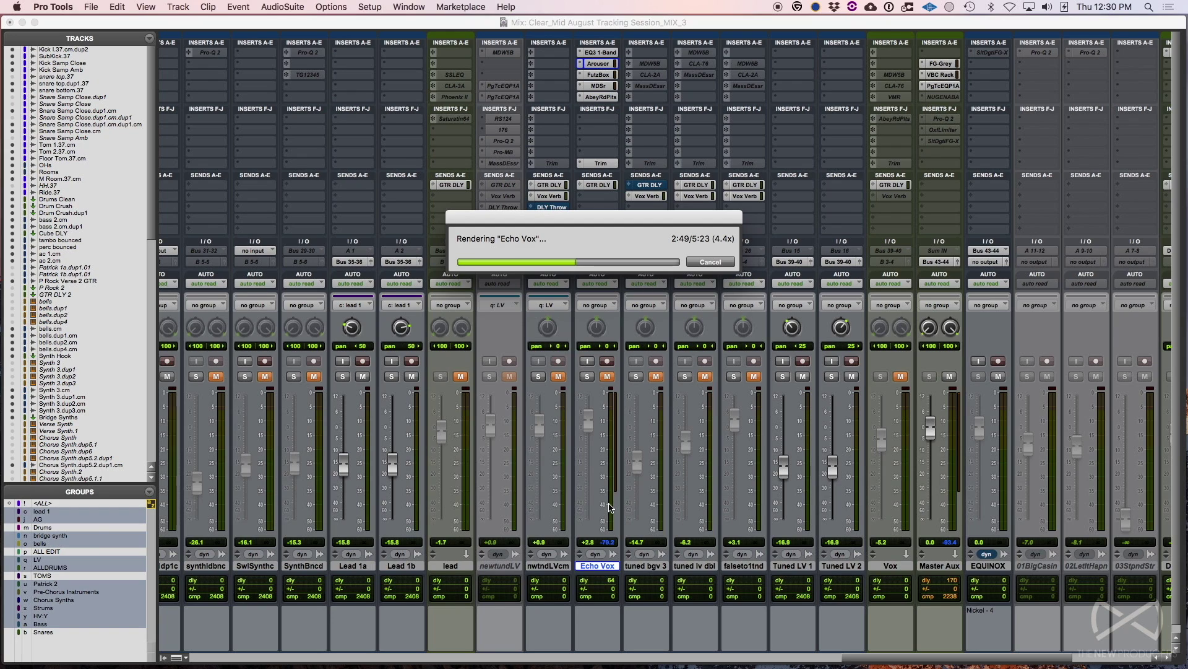
click(710, 262)
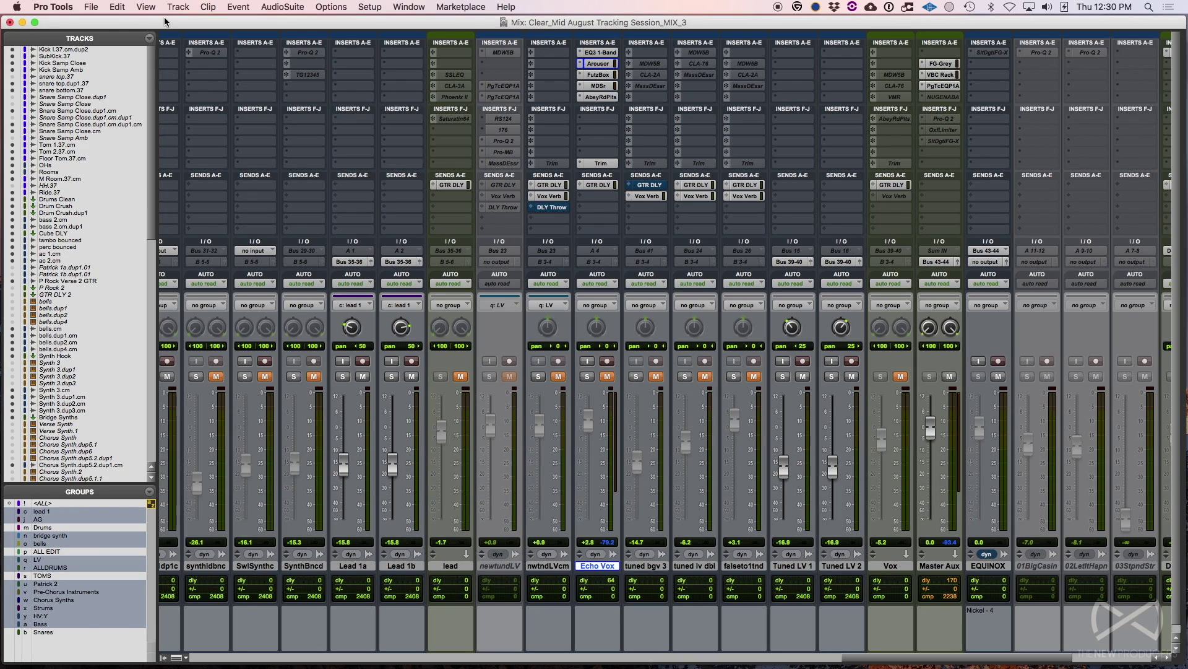
Close the MIX_3 session via File > Close Session, answer the save prompt, then choose File > Create New.
click(98, 6)
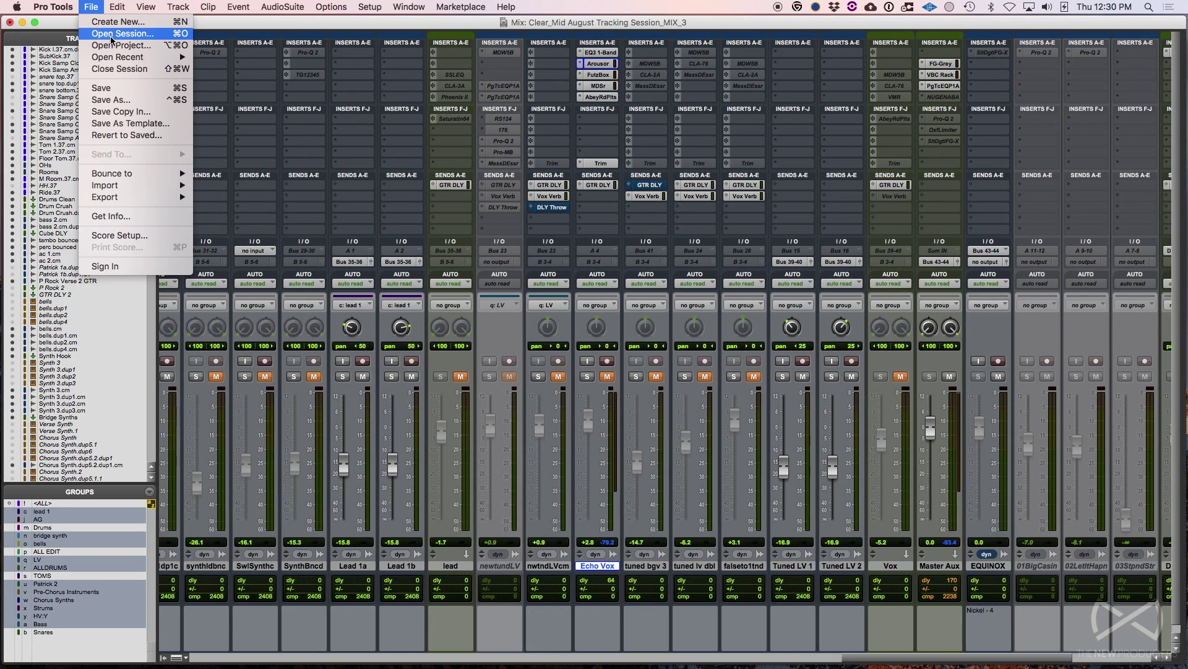
click(122, 68)
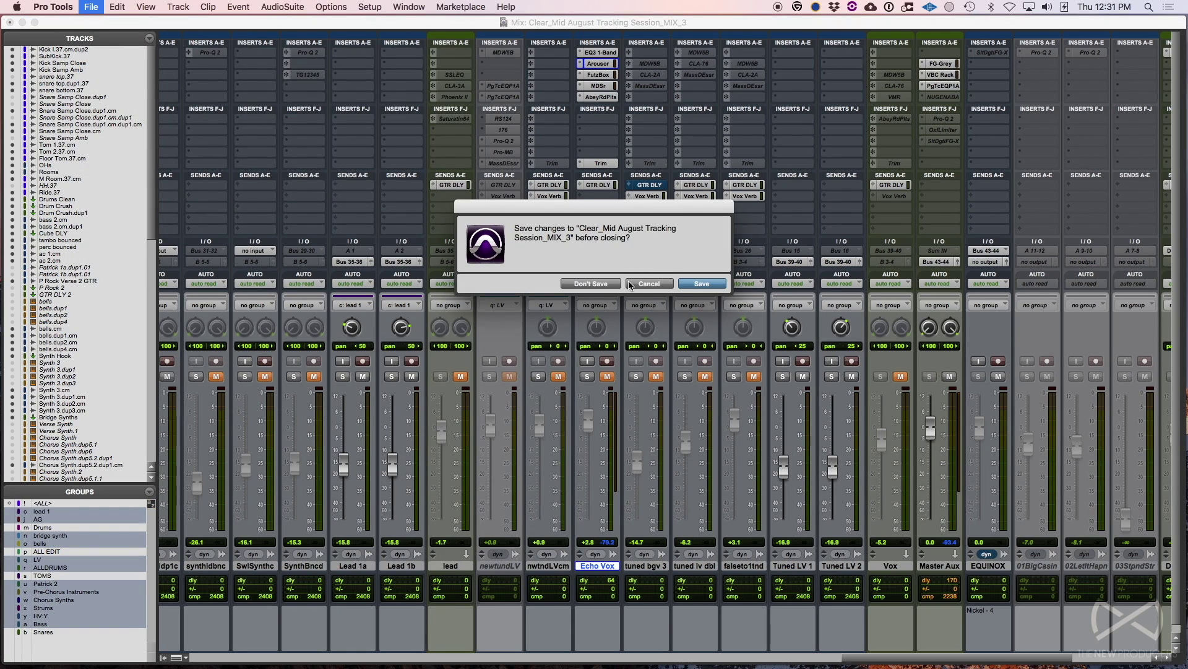
click(706, 283)
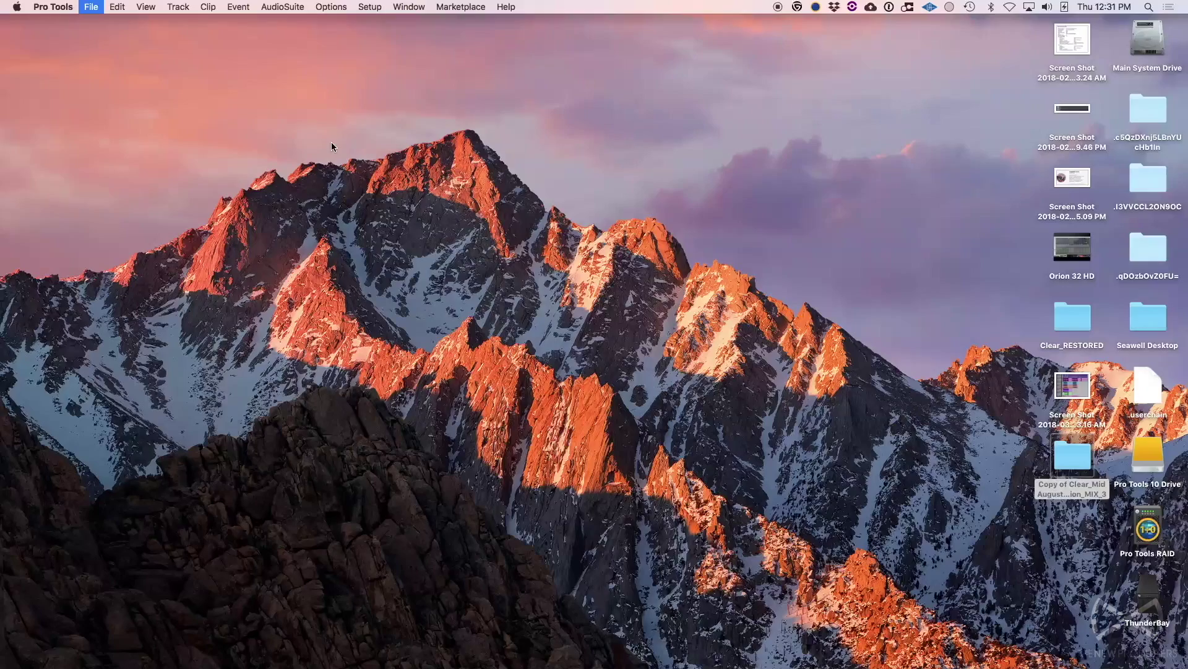
click(97, 7)
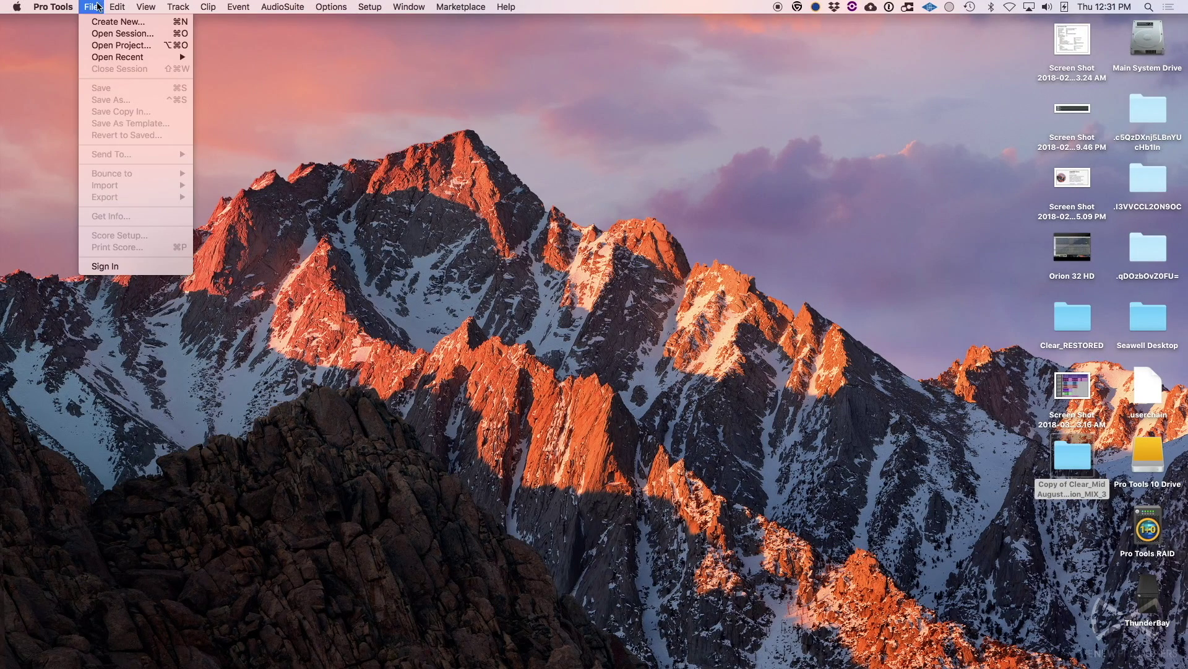
click(105, 24)
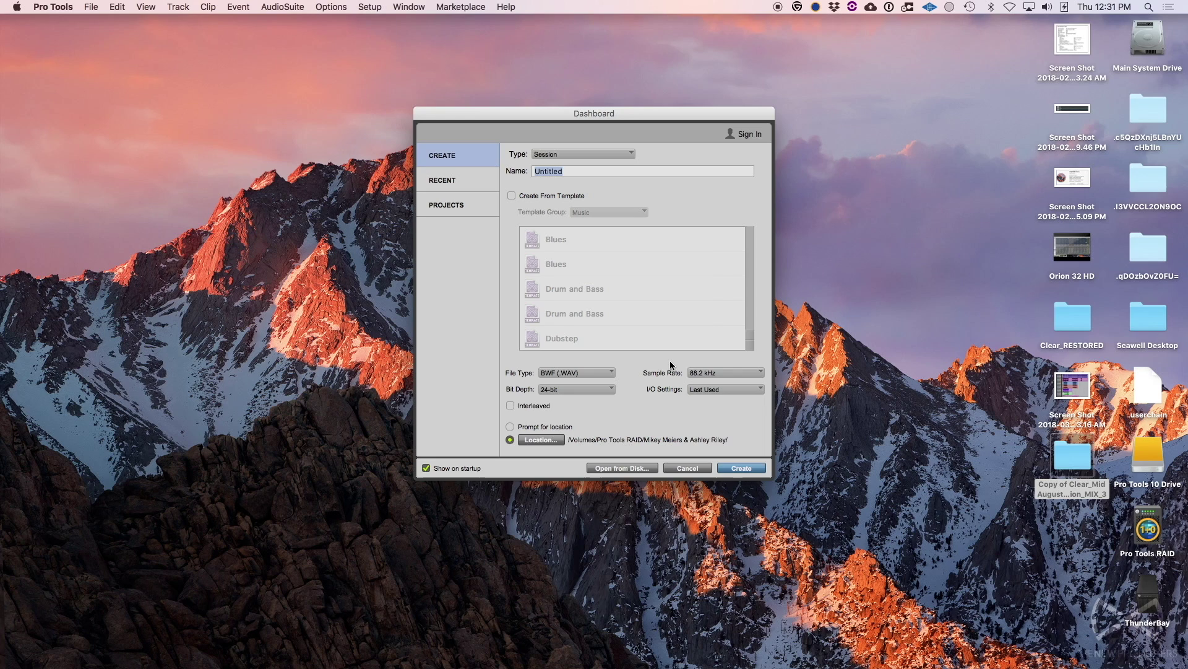
Create the session Clear_Restored_1 on the Desktop, renaming it after the name-exists alert.
text(Clear_Restored)
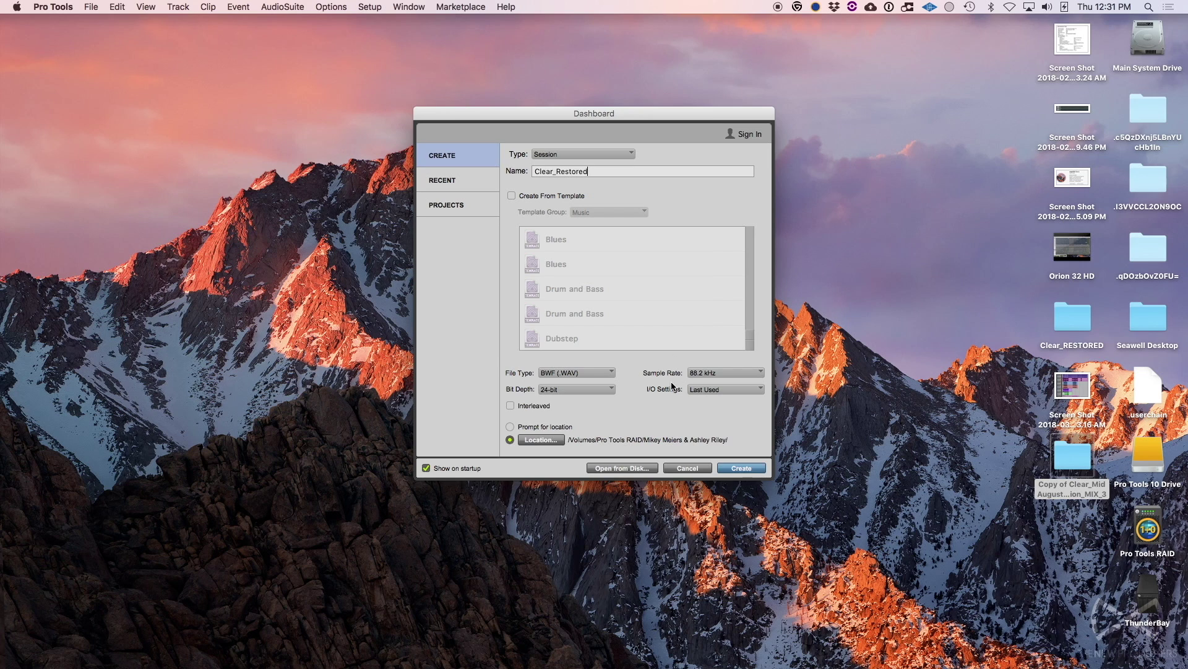
click(540, 437)
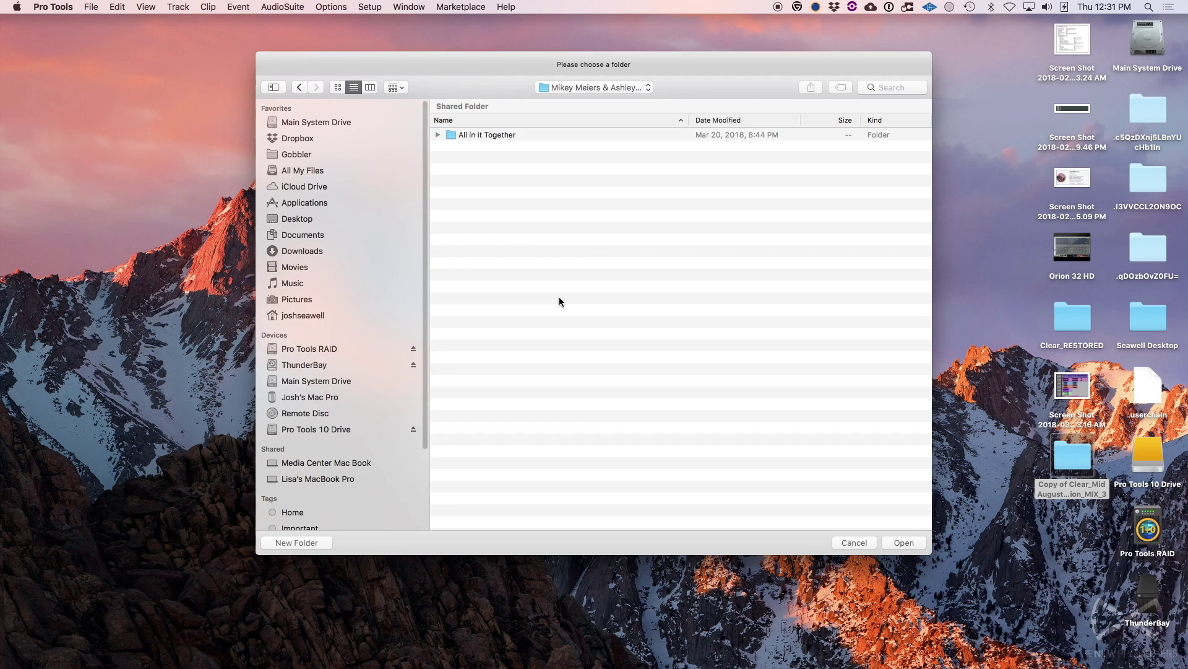
click(340, 216)
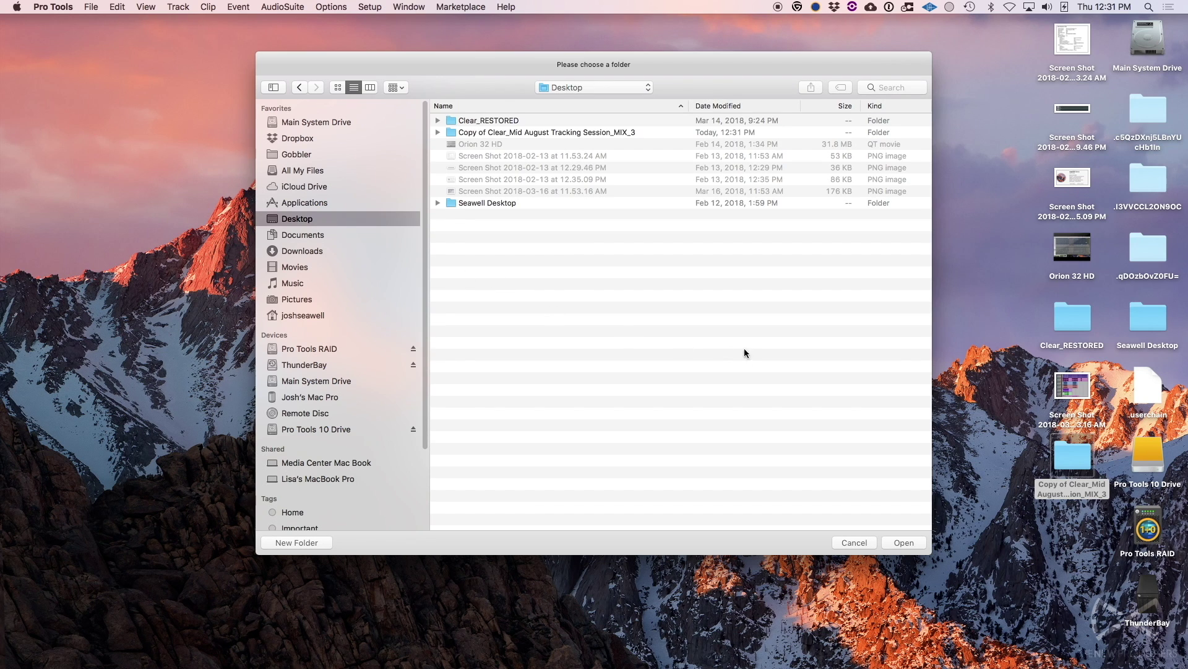
click(921, 541)
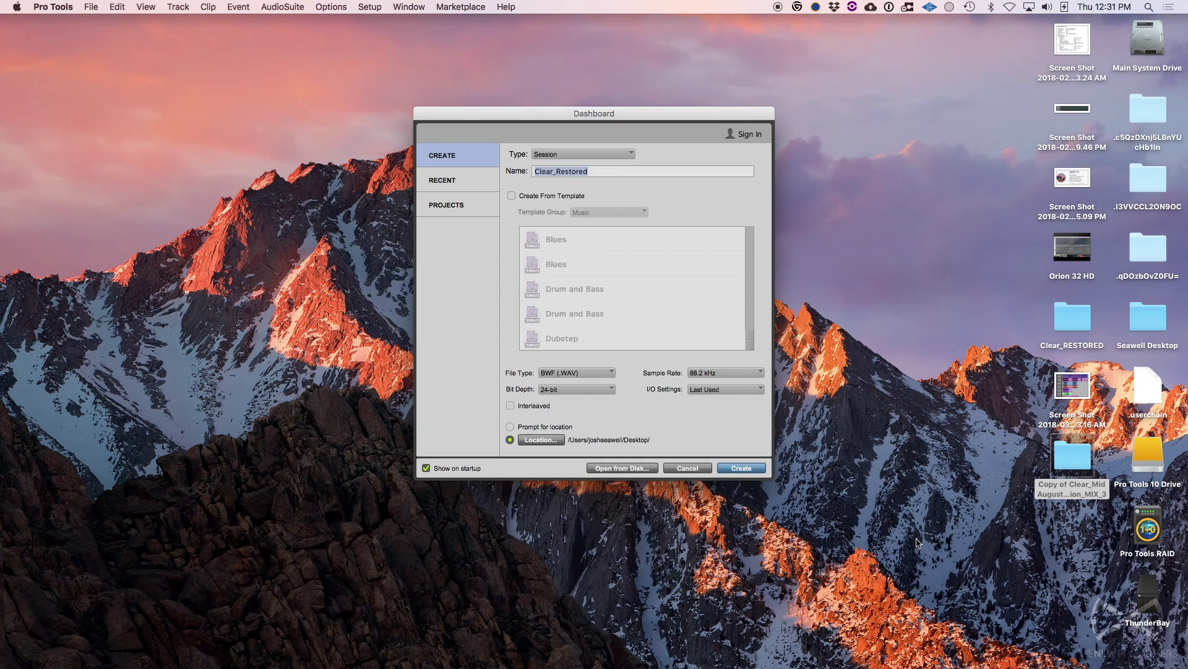
click(754, 468)
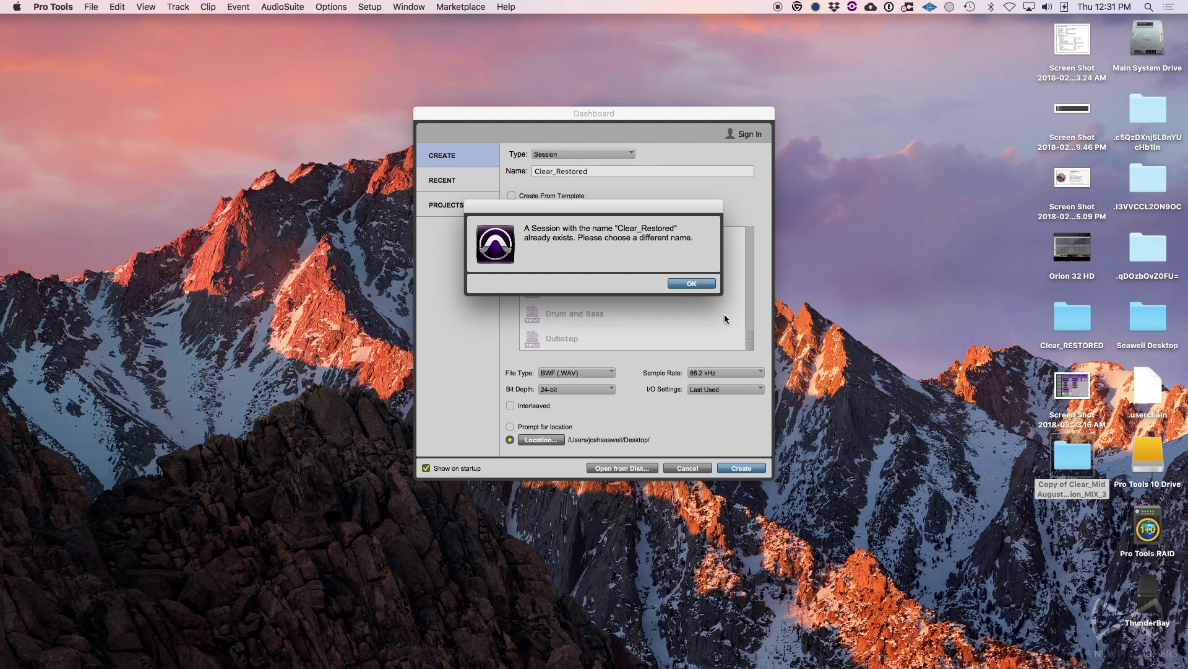
click(693, 284)
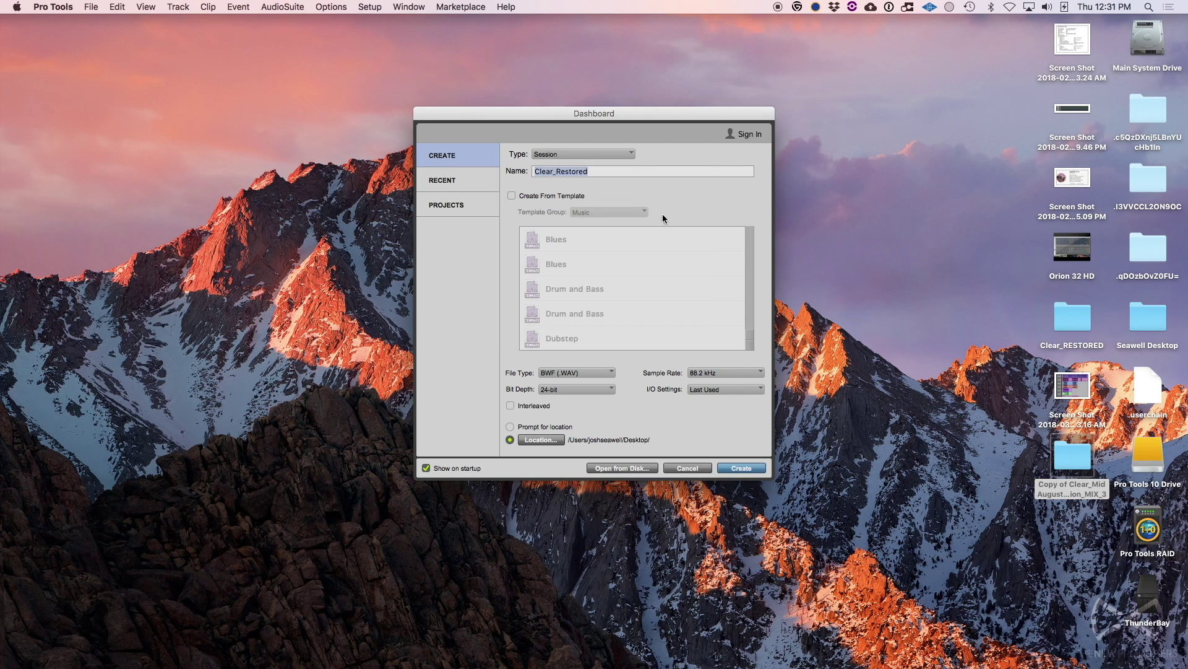
click(635, 171)
text(d)
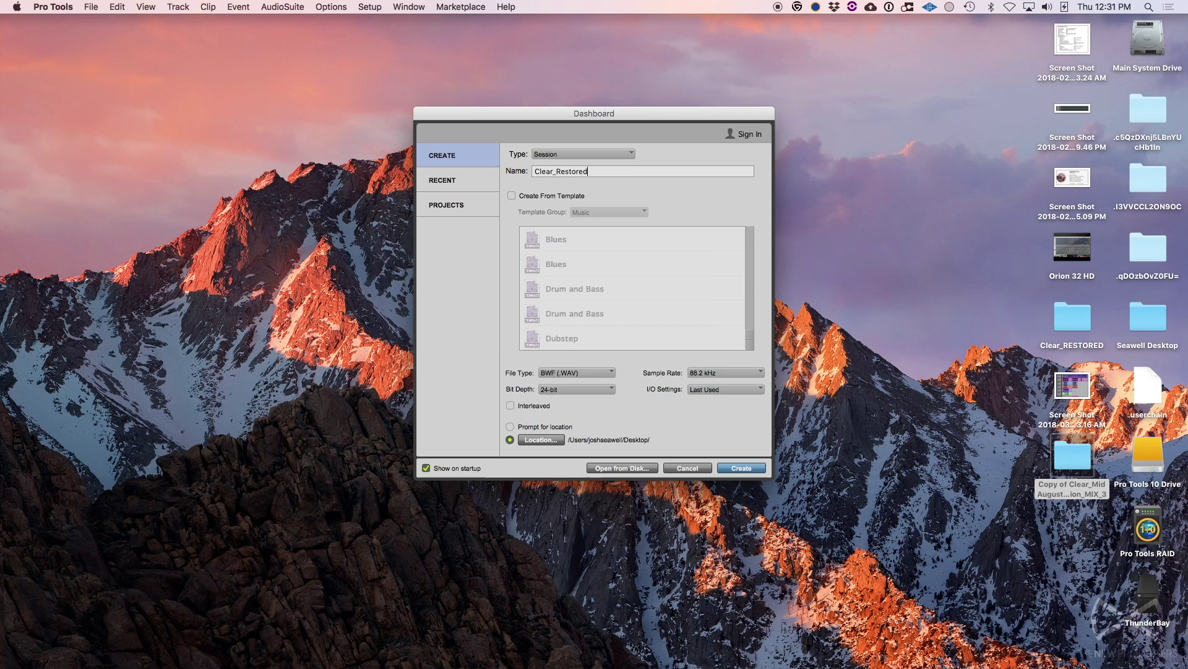
text(_1)
key(Return)
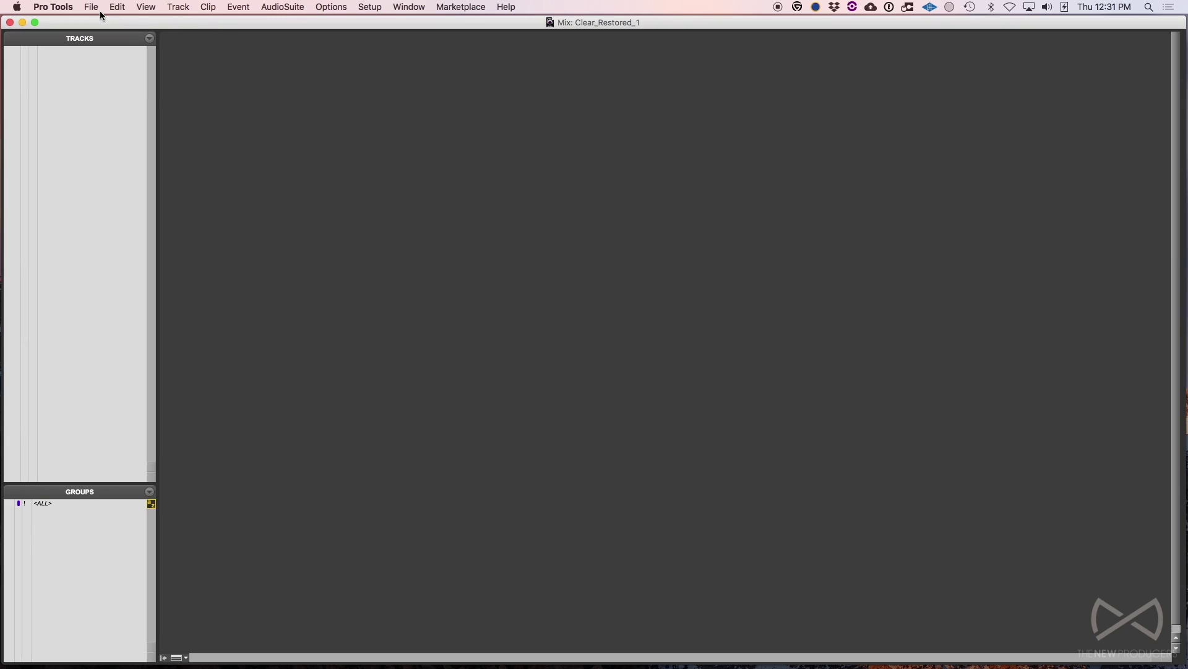
Import session data from Clear_Mid August Tracking Session_MIX_3.ptx, setting all tracks to New Track with all track data.
click(101, 12)
mouse_move(169, 185)
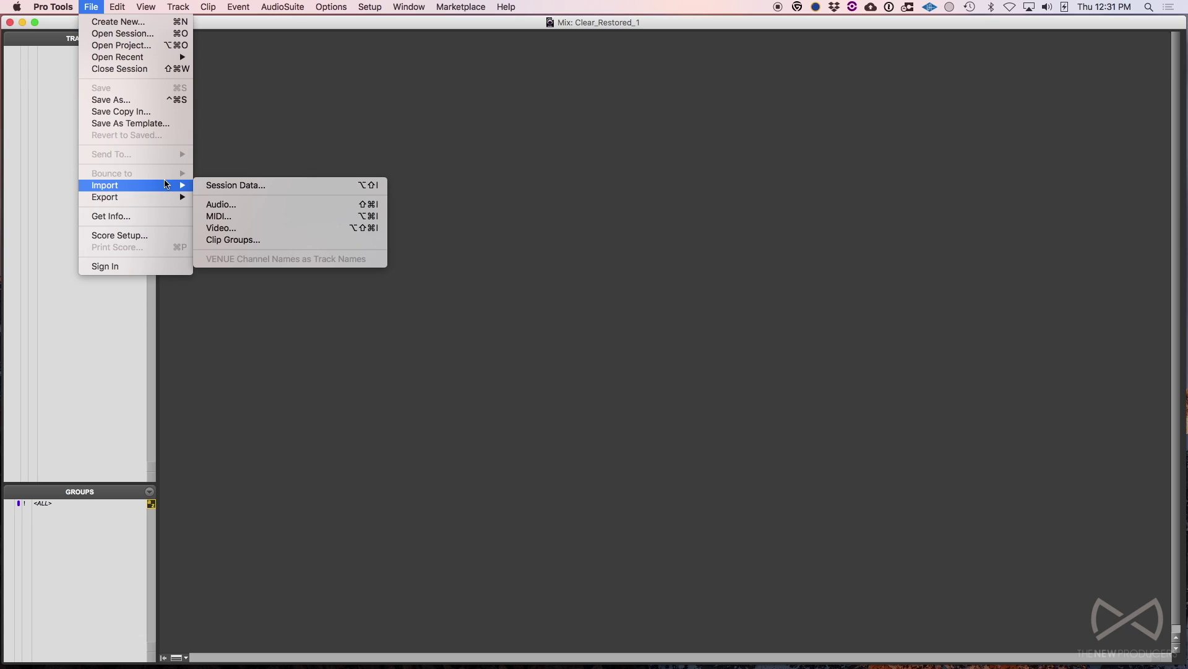
click(250, 186)
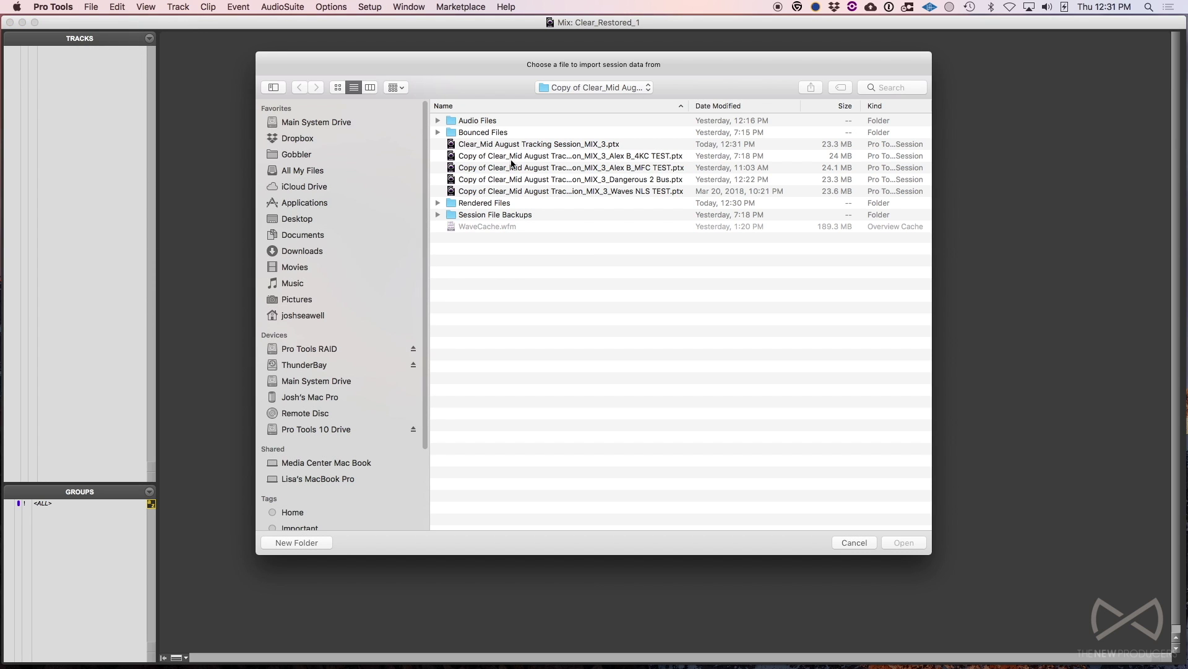
click(498, 148)
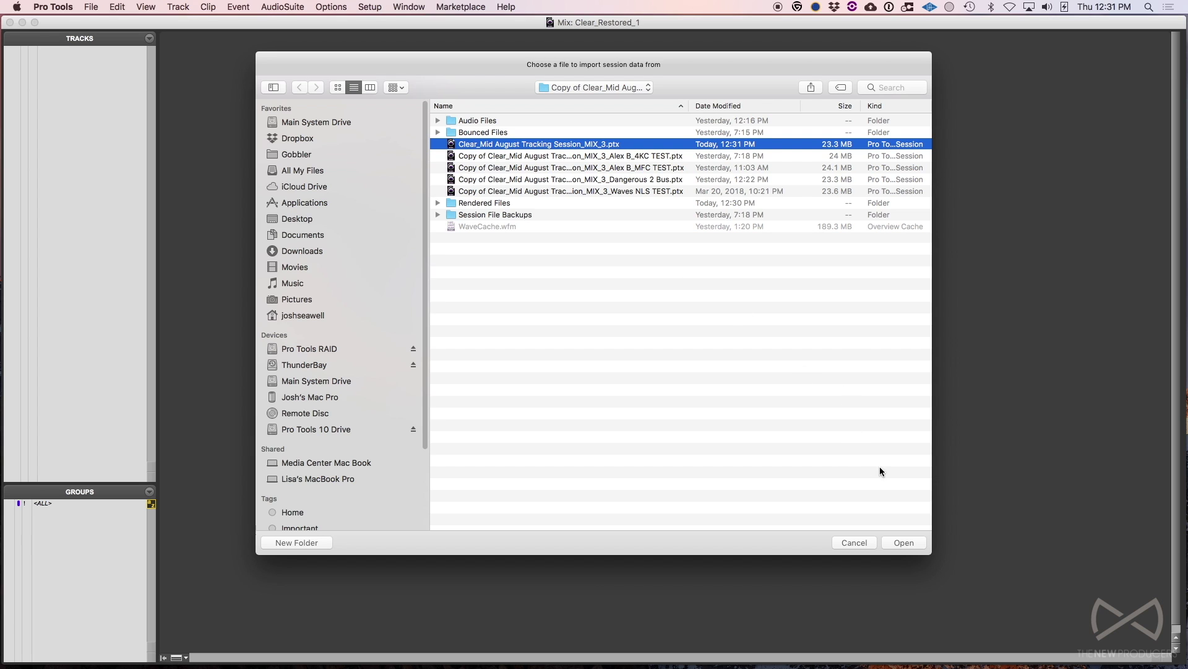
click(904, 542)
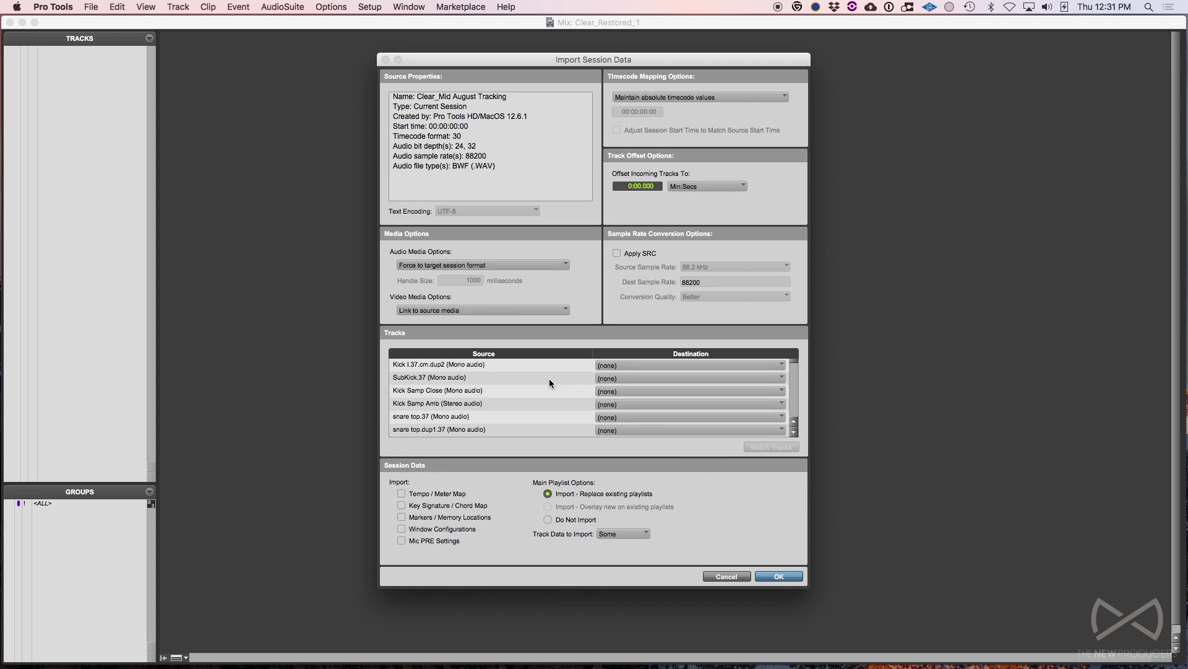
drag(545, 366, 572, 489)
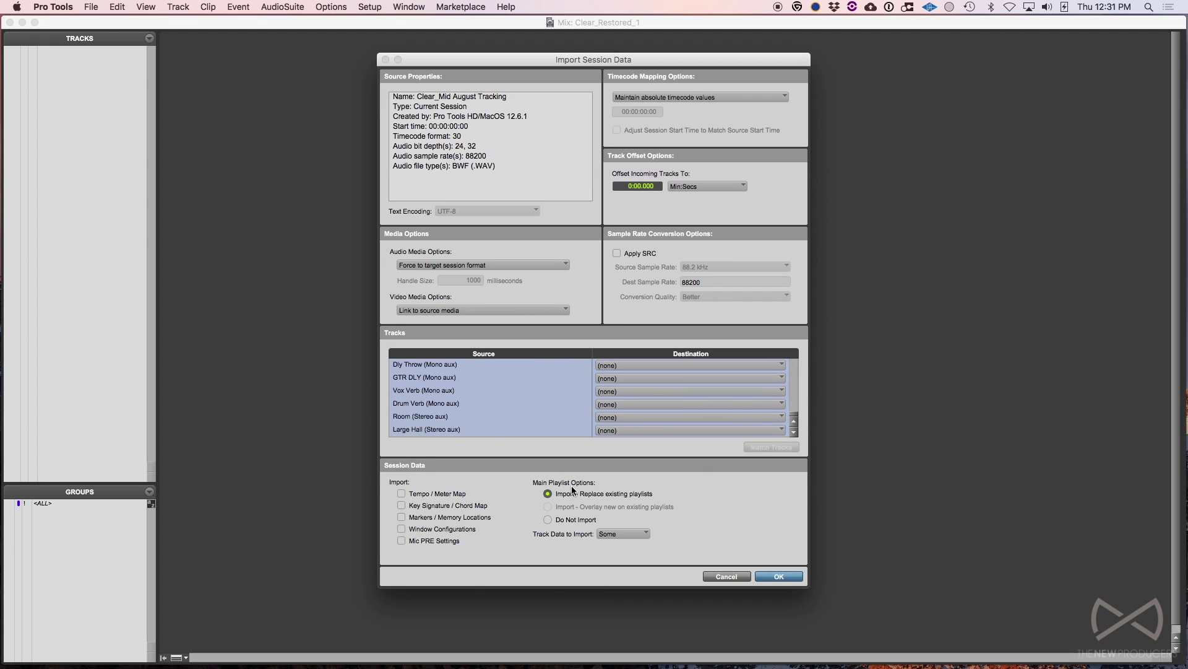
key(super+shift+n)
click(612, 534)
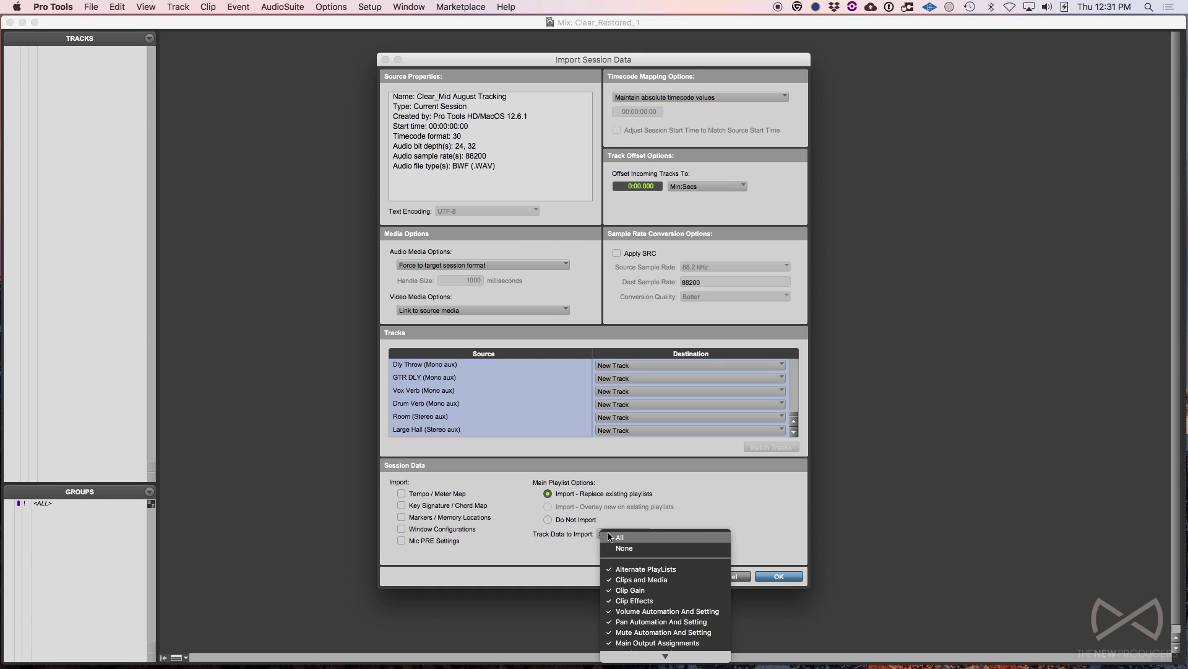
click(613, 536)
Adjust the import track selection, ending with Kick I.37.cm.dup2 selected alone.
scroll(536, 422, up, 10)
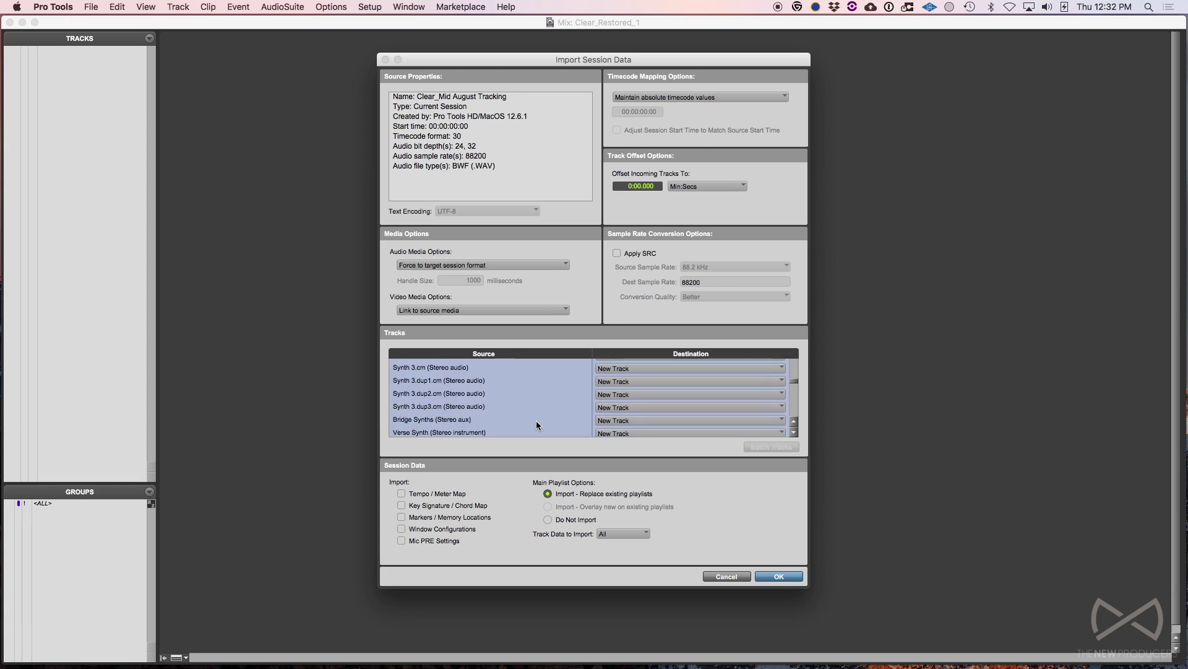
scroll(537, 424, up, 5)
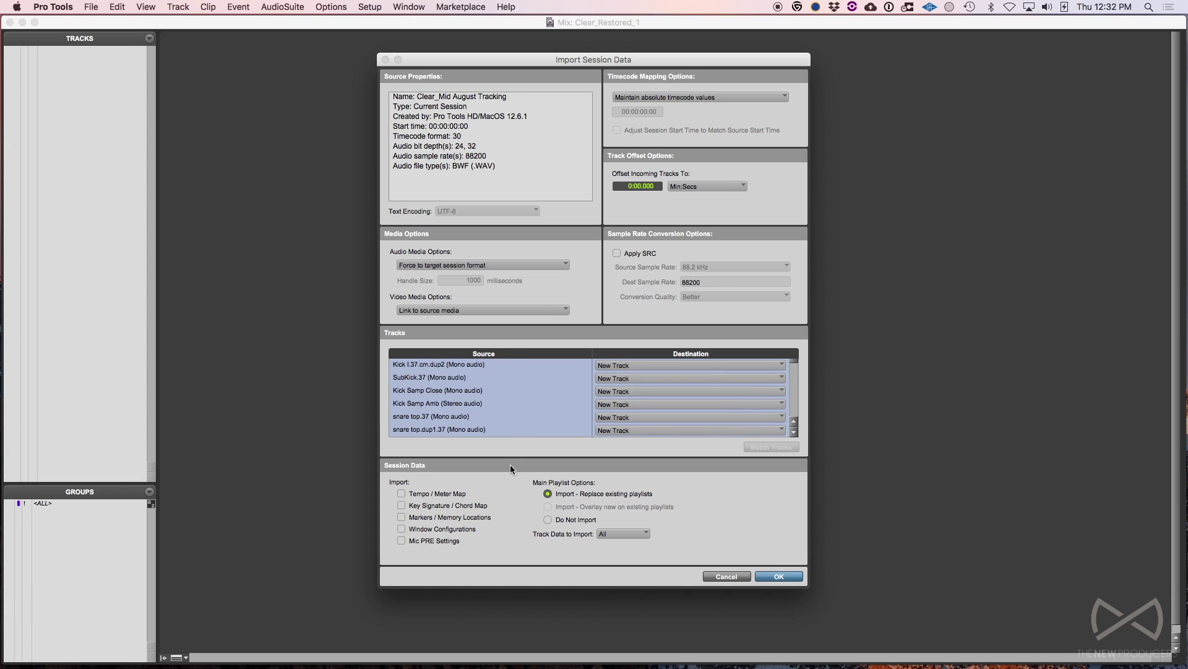
click(504, 379)
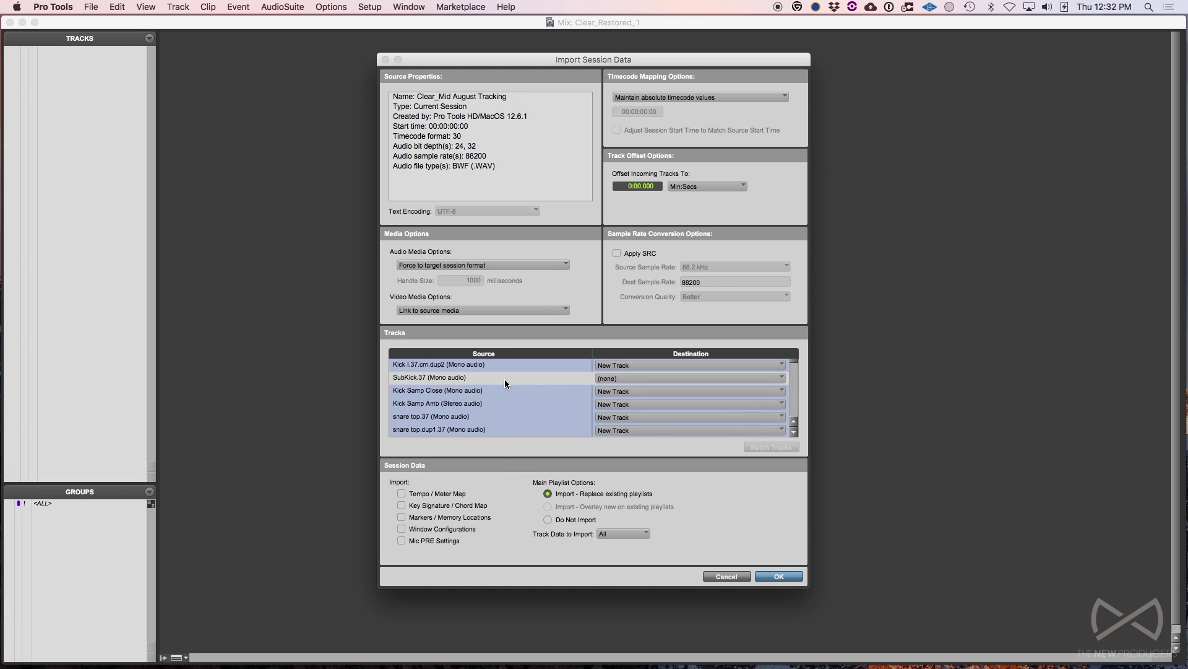
click(504, 378)
drag(496, 374, 581, 414)
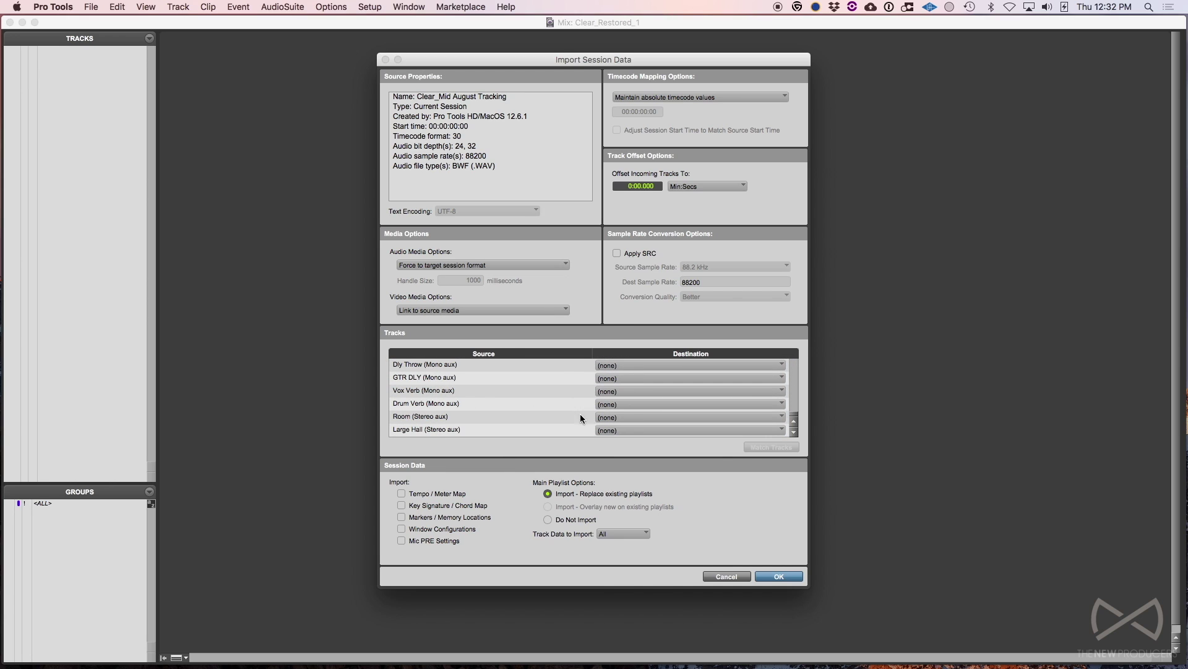
click(794, 422)
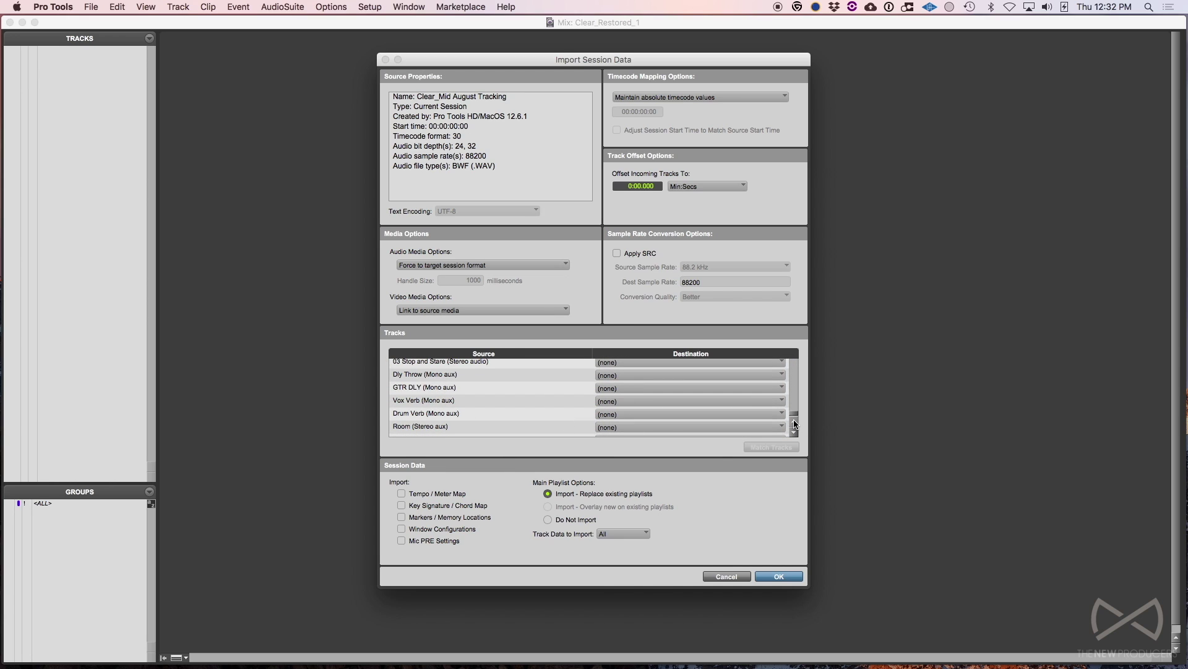
click(794, 421)
scroll(642, 396, up, 5)
click(642, 366)
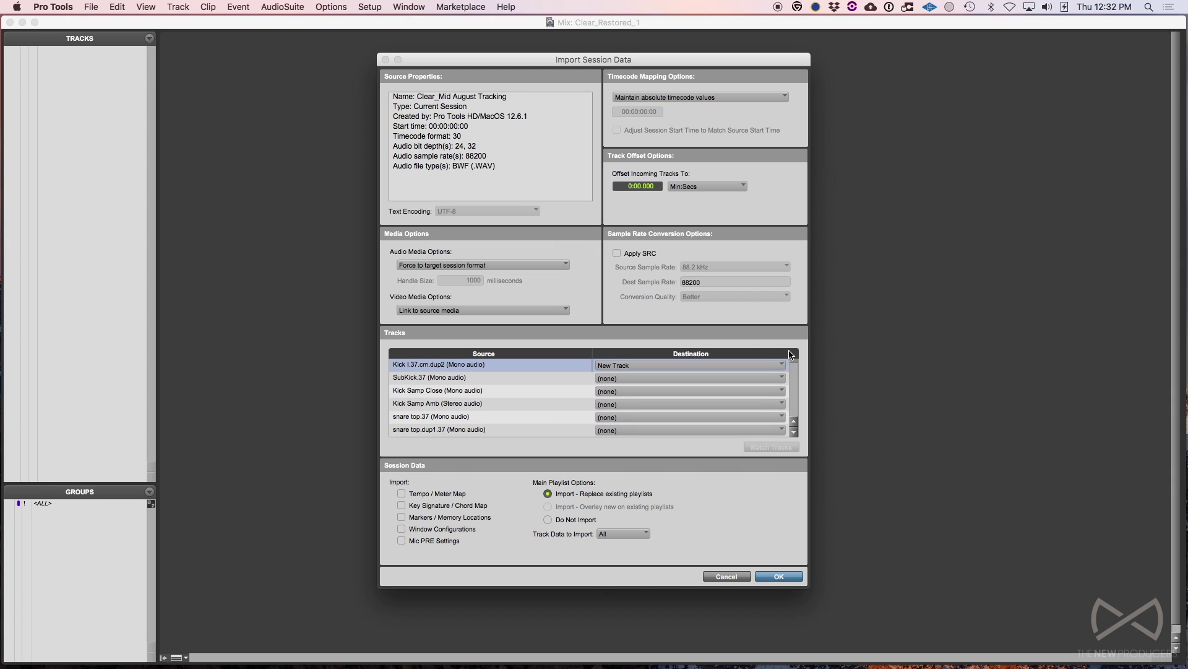
Set Drum Crush, Drums Clean and the tracks from Kick down to New Track, then confirm the import.
scroll(566, 403, down, 10)
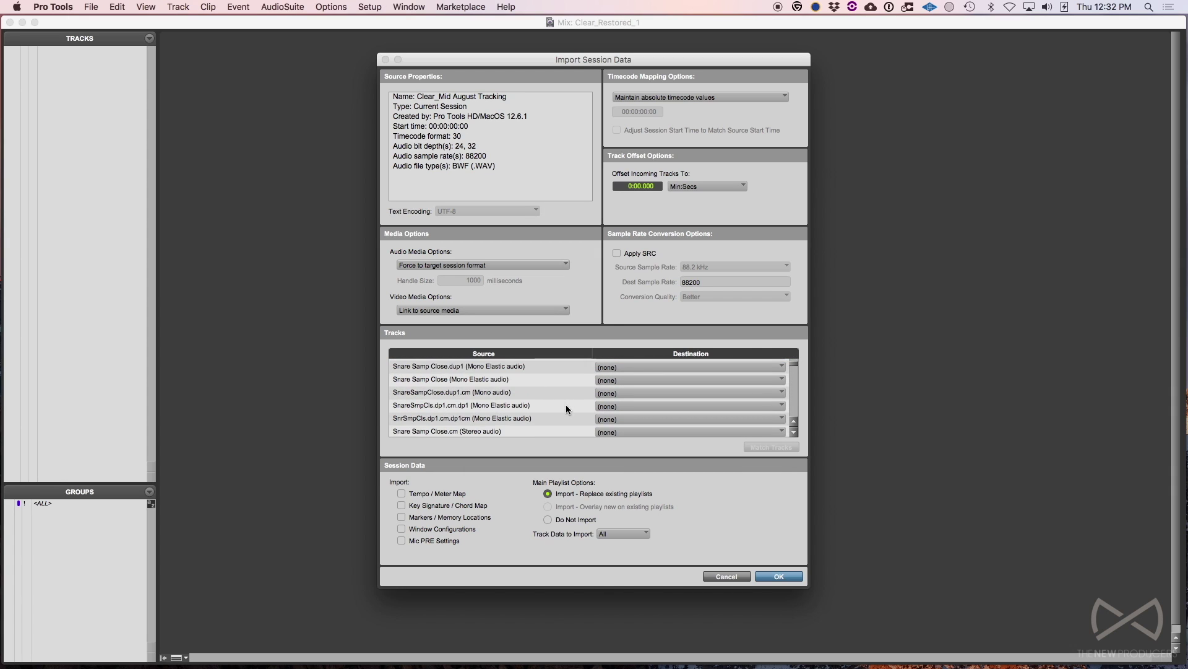
scroll(566, 406, down, 5)
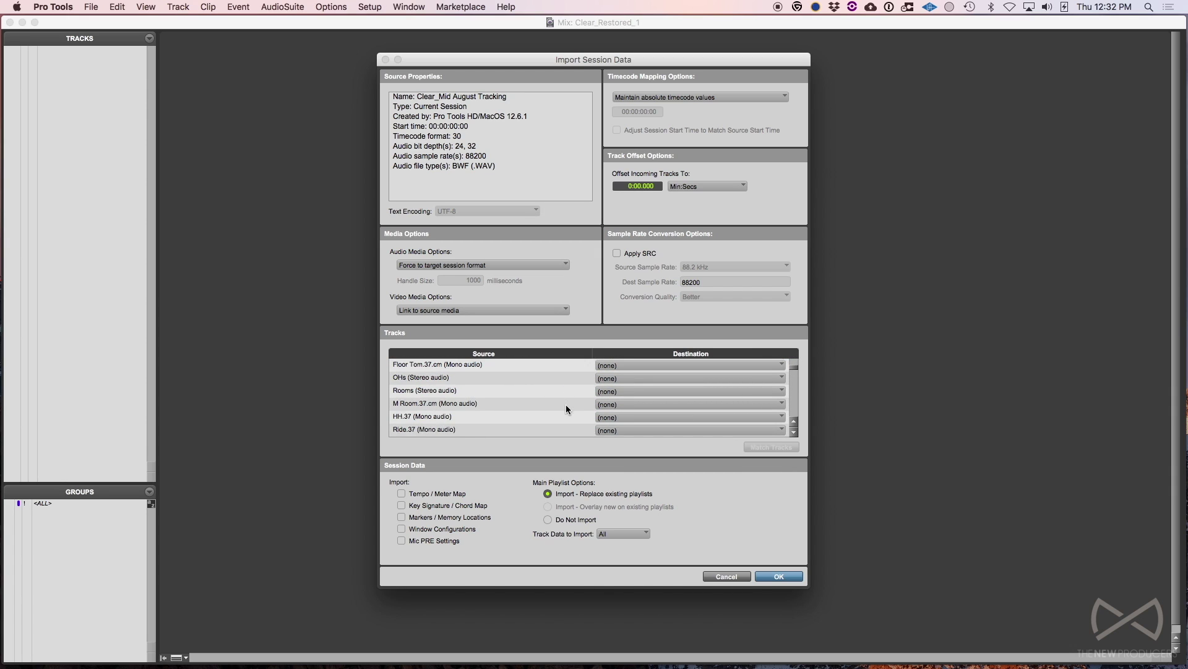
click(557, 425)
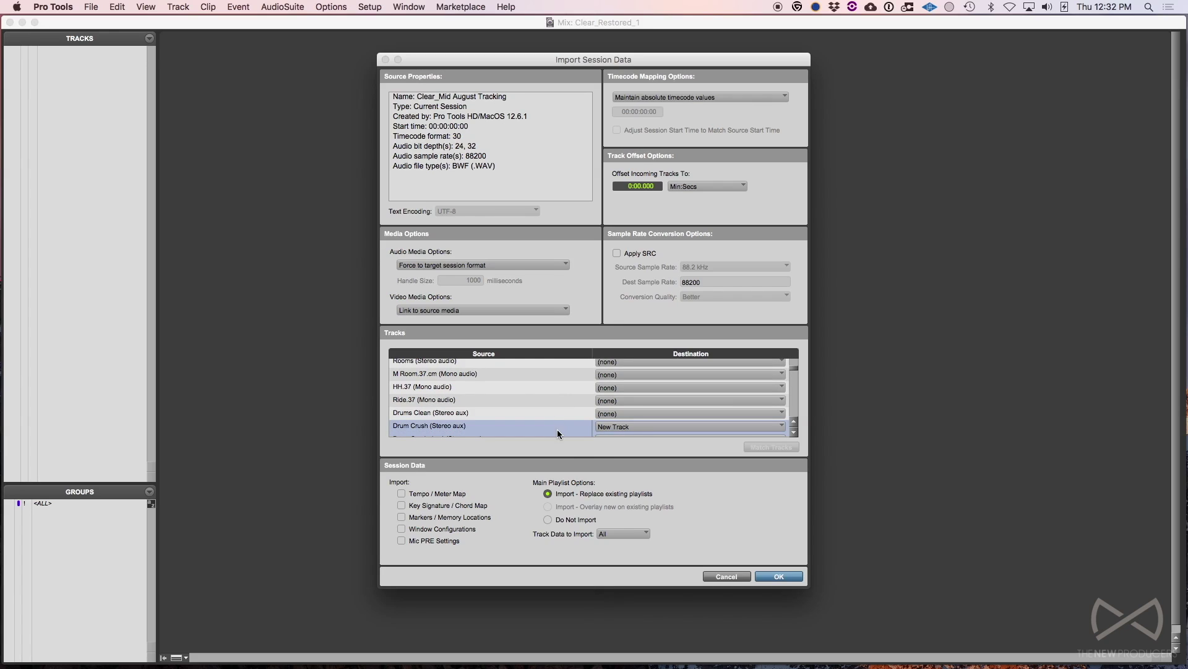
click(566, 411)
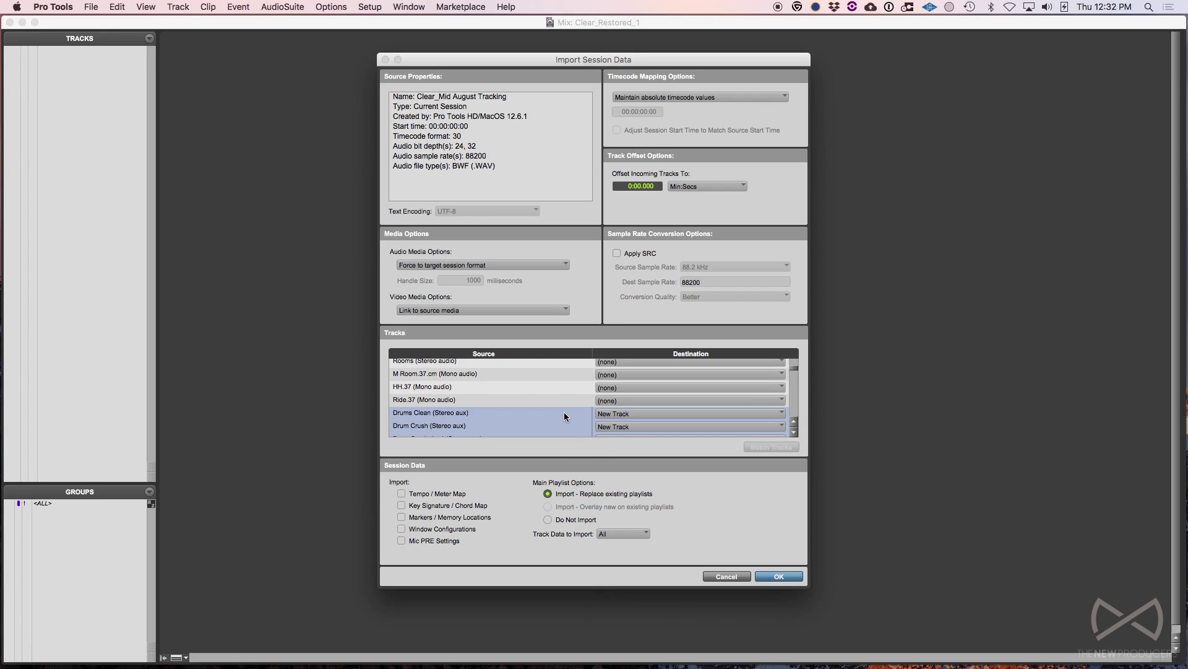
click(563, 411)
click(565, 413)
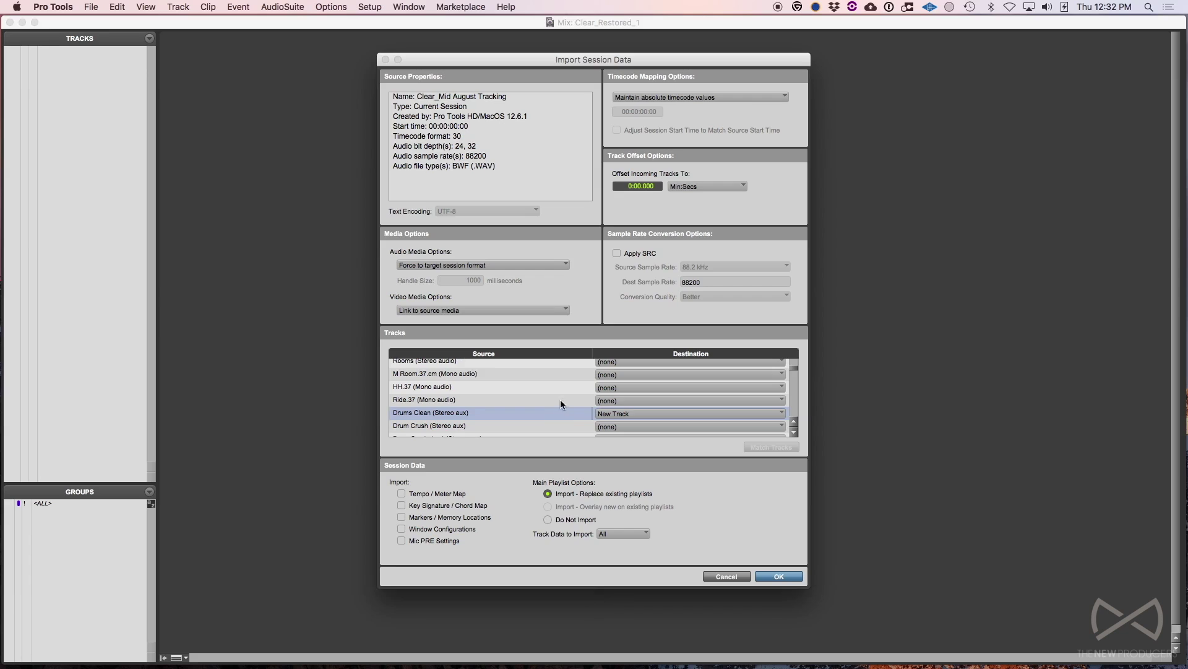
scroll(559, 396, up, 5)
shift+click(541, 364)
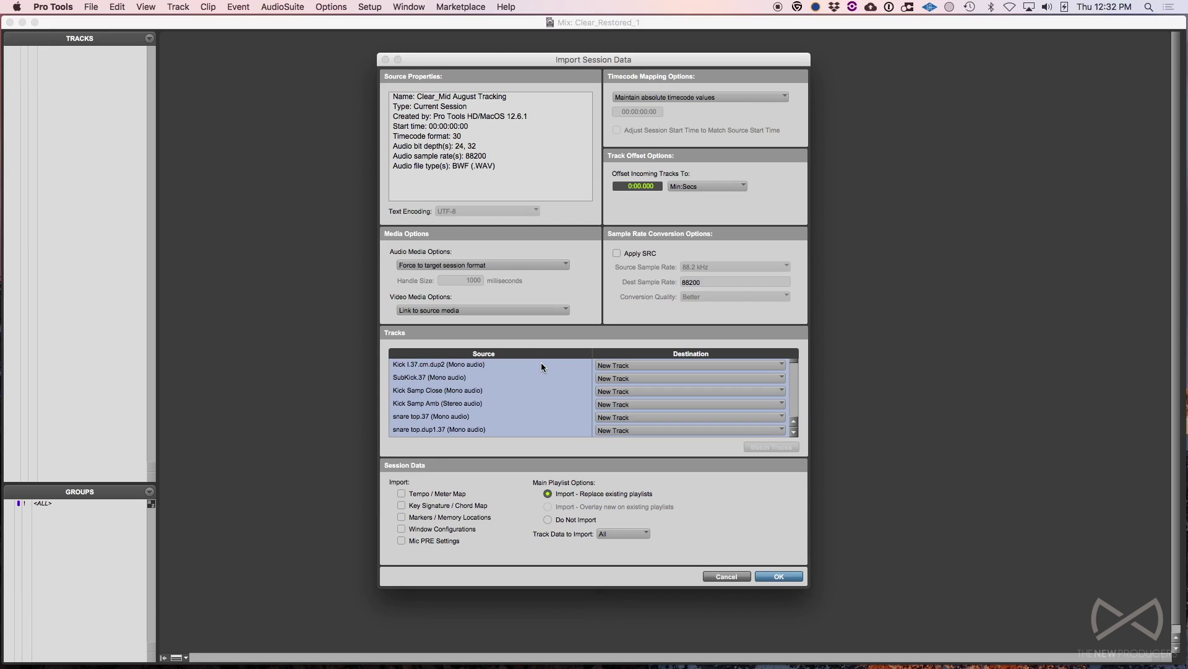
click(777, 576)
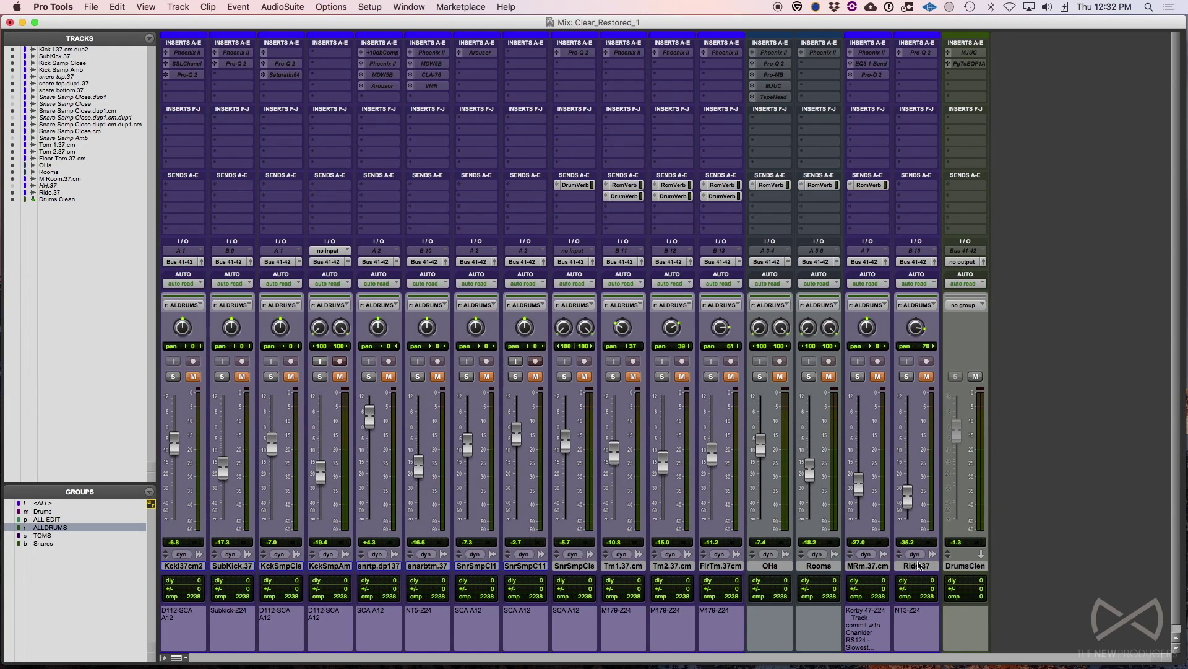
Select the 17 drum tracks from Kckl37cm2 through DrumsClen and delete them.
click(955, 565)
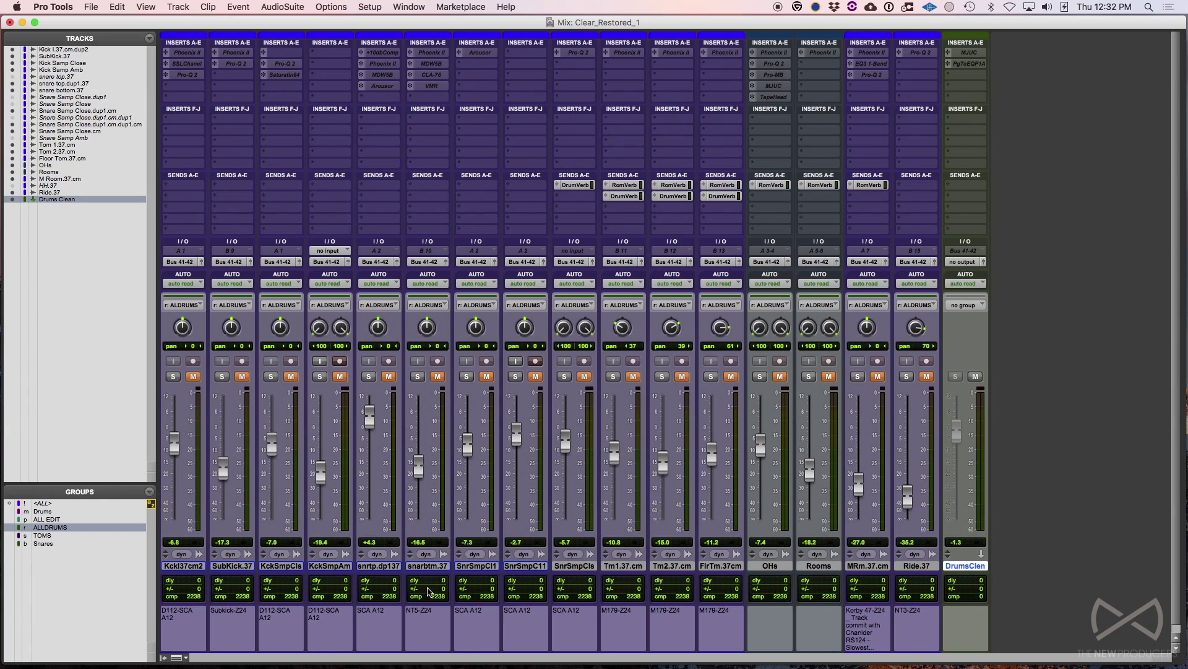
shift+click(193, 563)
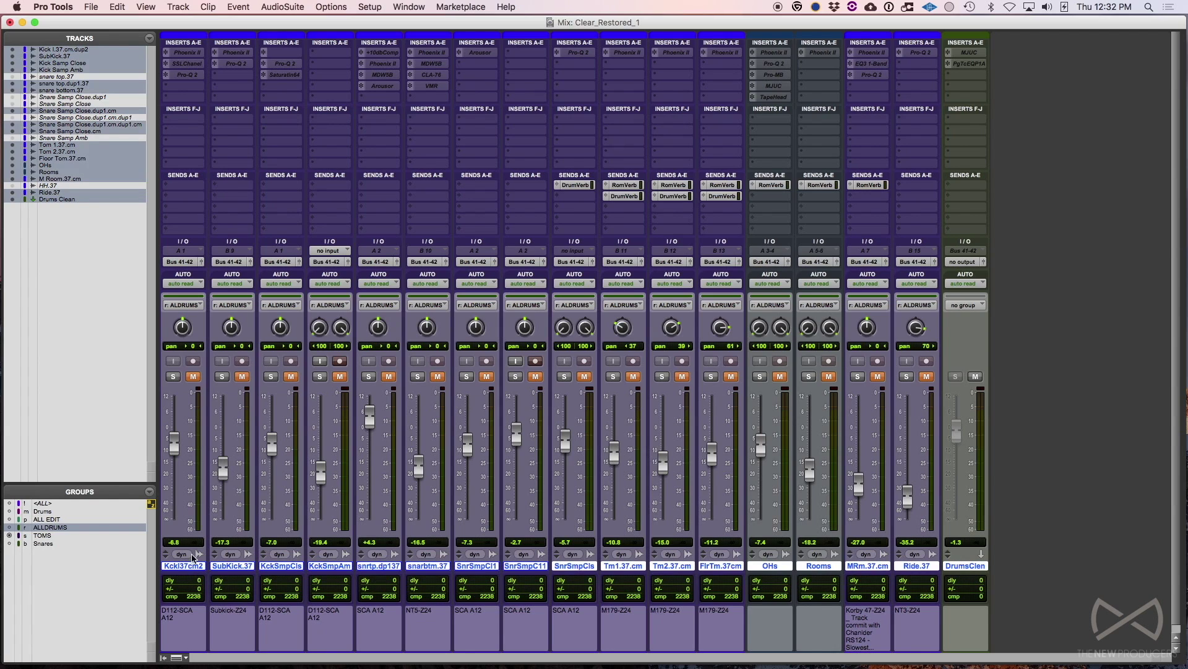
click(178, 7)
click(211, 82)
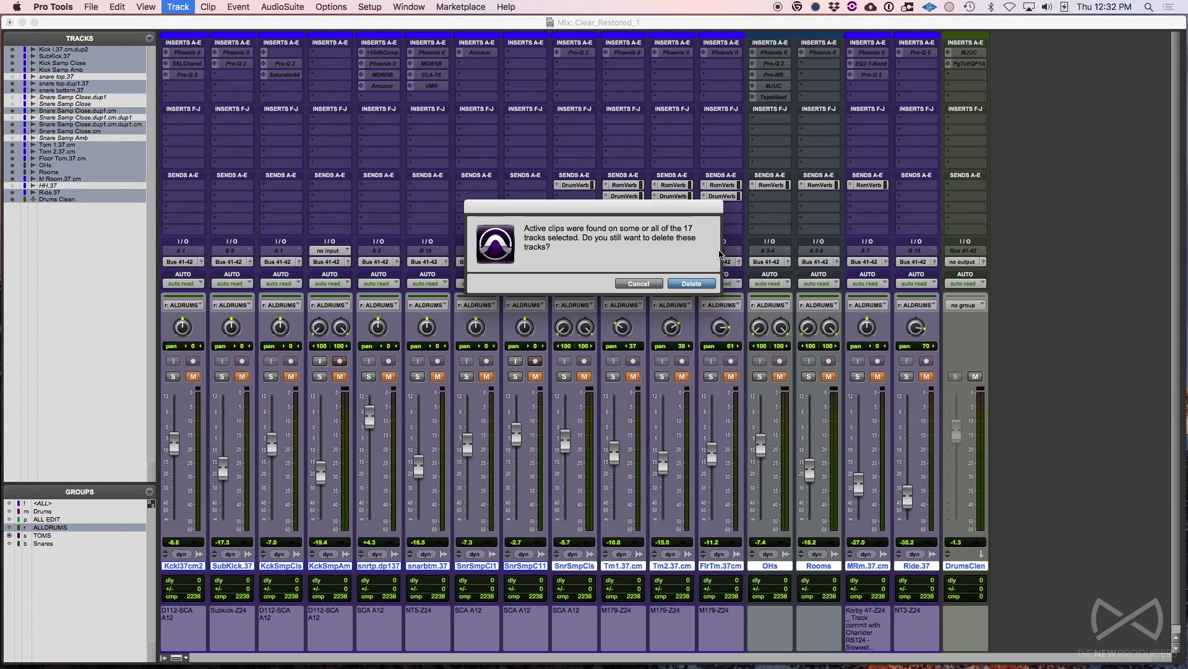
key(Return)
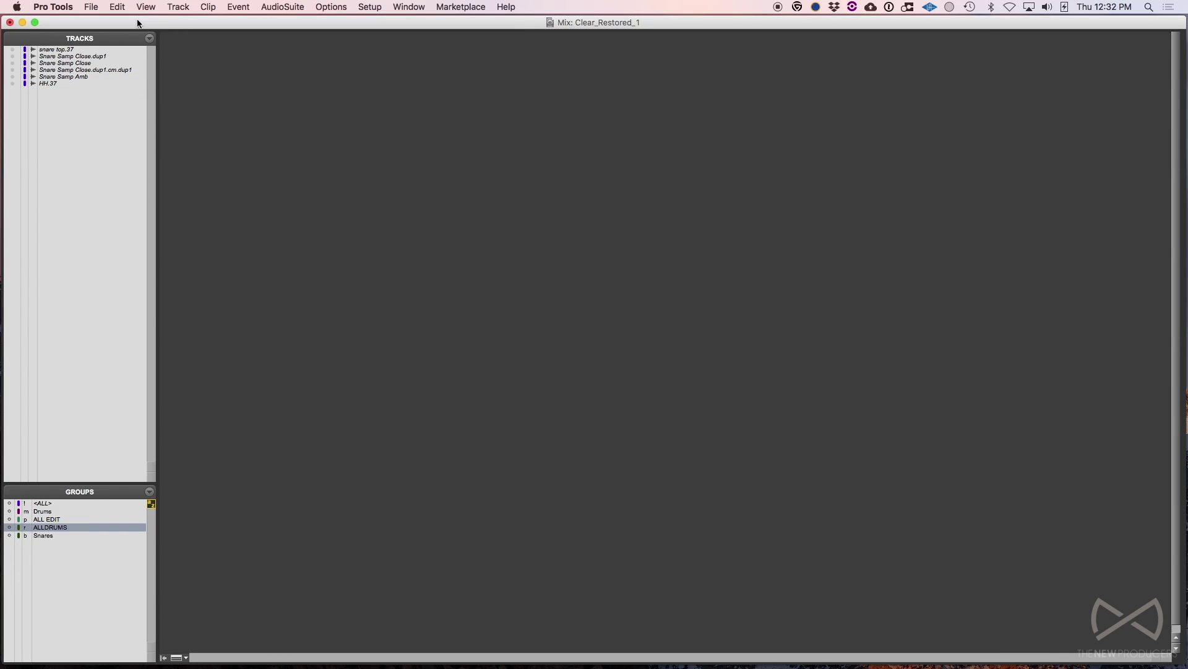
Import session data from Pro Tools RAID/Mid August/MID AUGUST EP/Clear/Clear_Mid August Tracking Session_MIX_3.ptx.
click(88, 7)
mouse_move(173, 185)
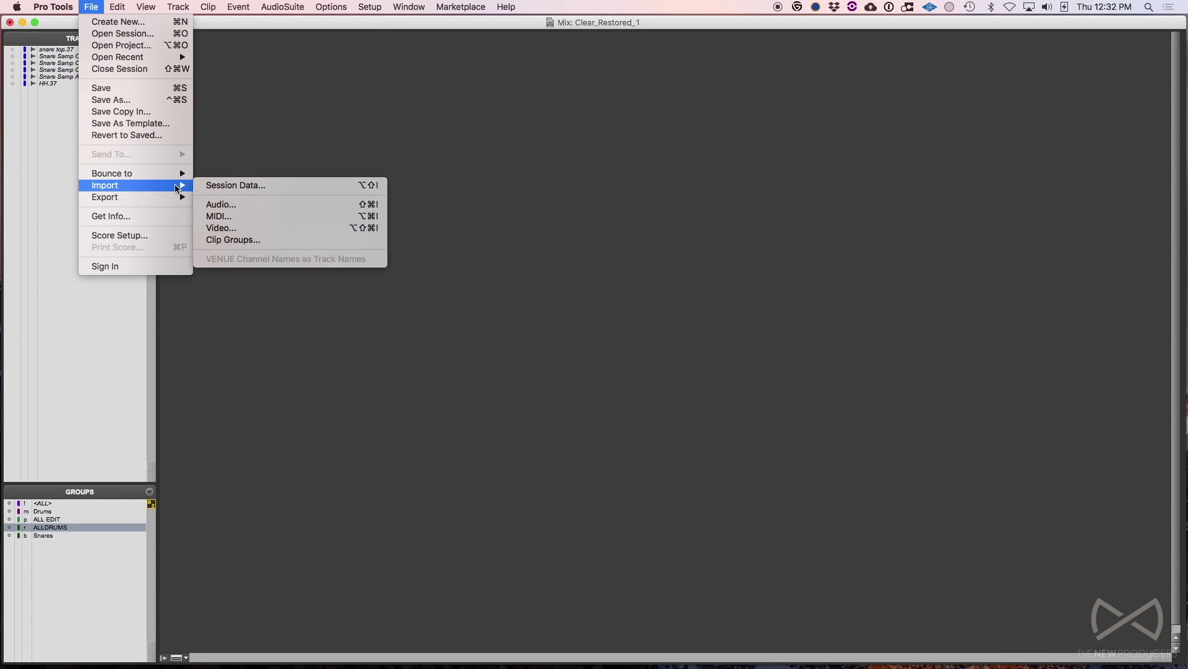
click(317, 185)
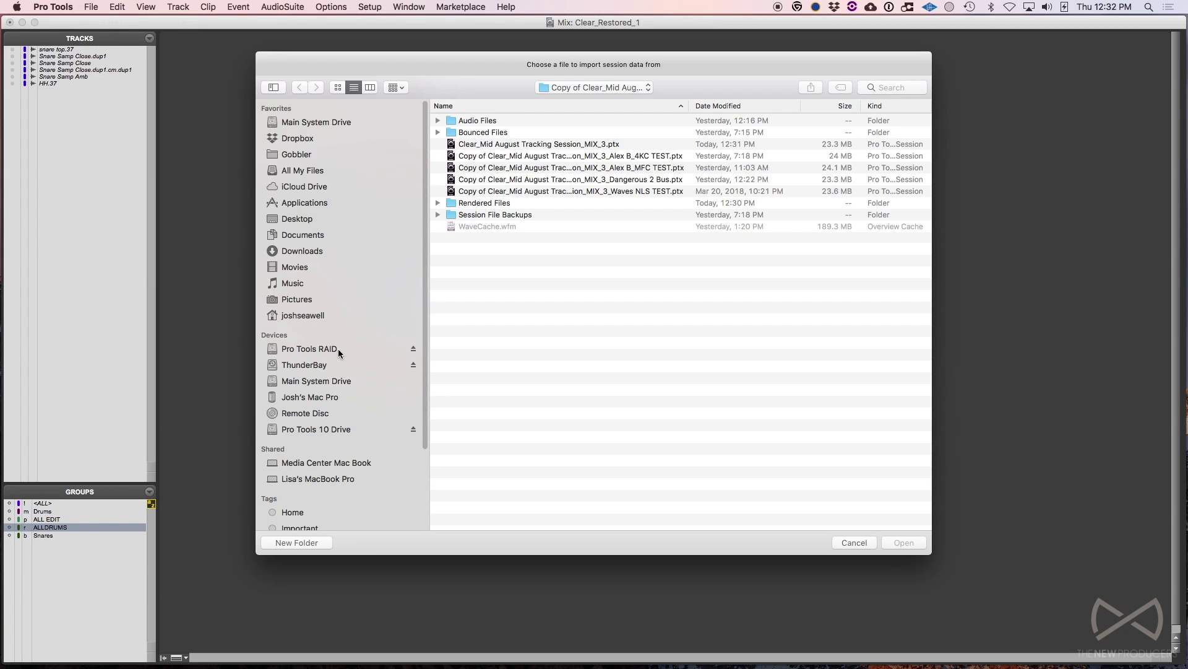
click(338, 351)
scroll(541, 324, down, 5)
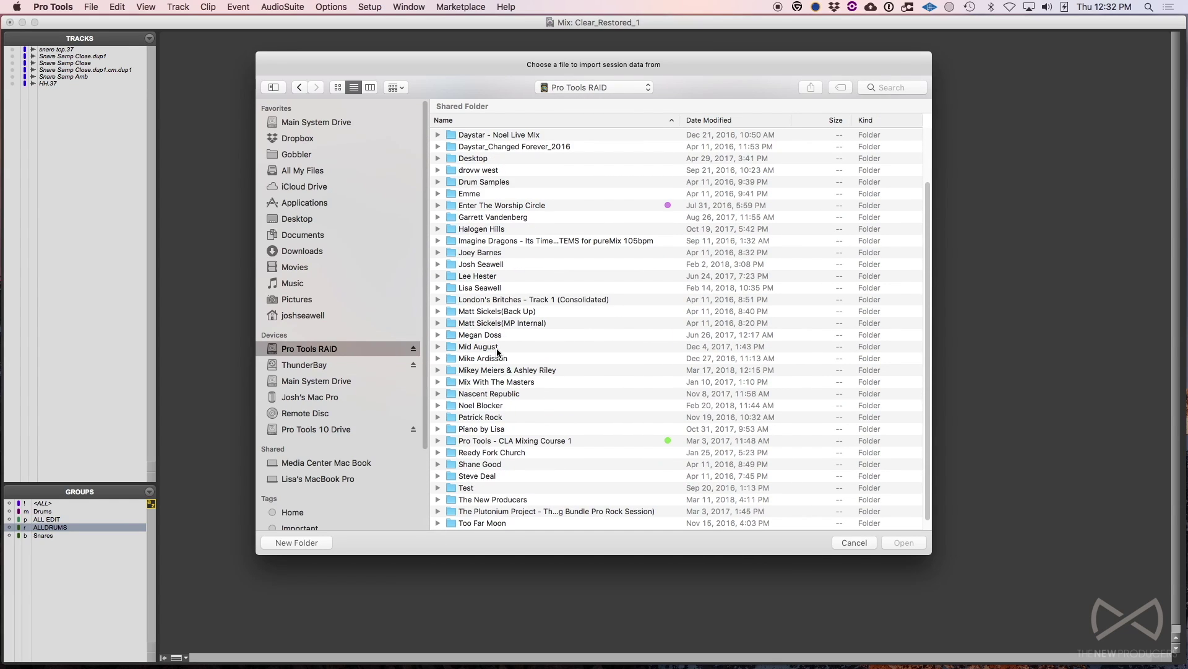
double_click(497, 346)
double_click(487, 170)
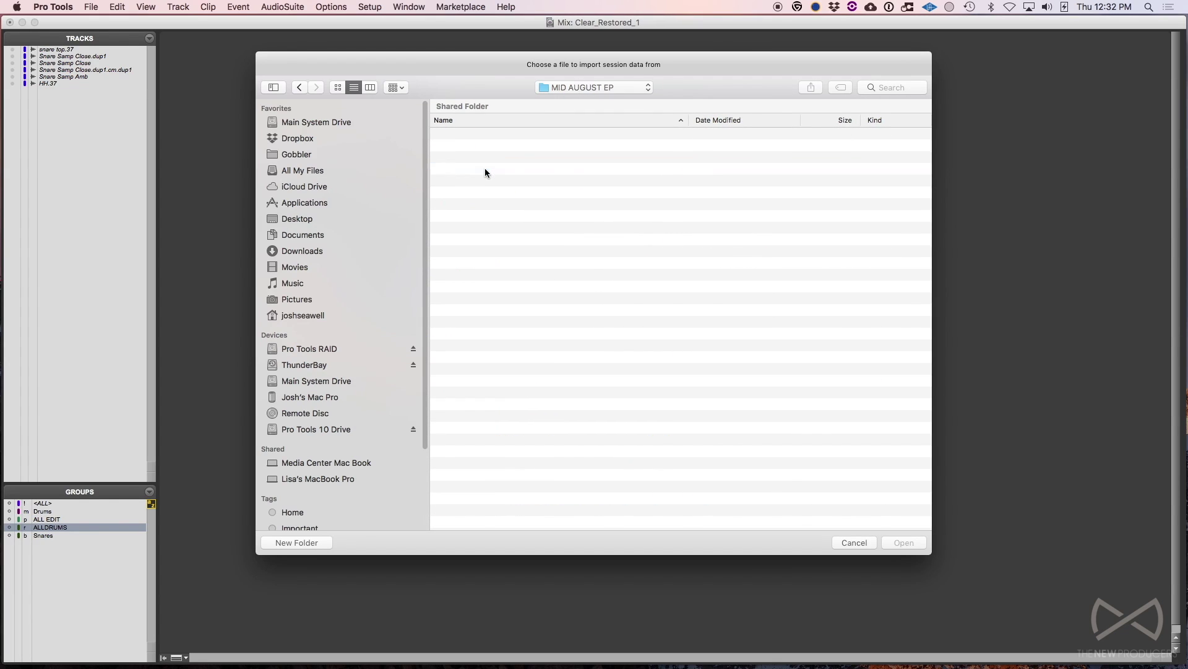
double_click(477, 147)
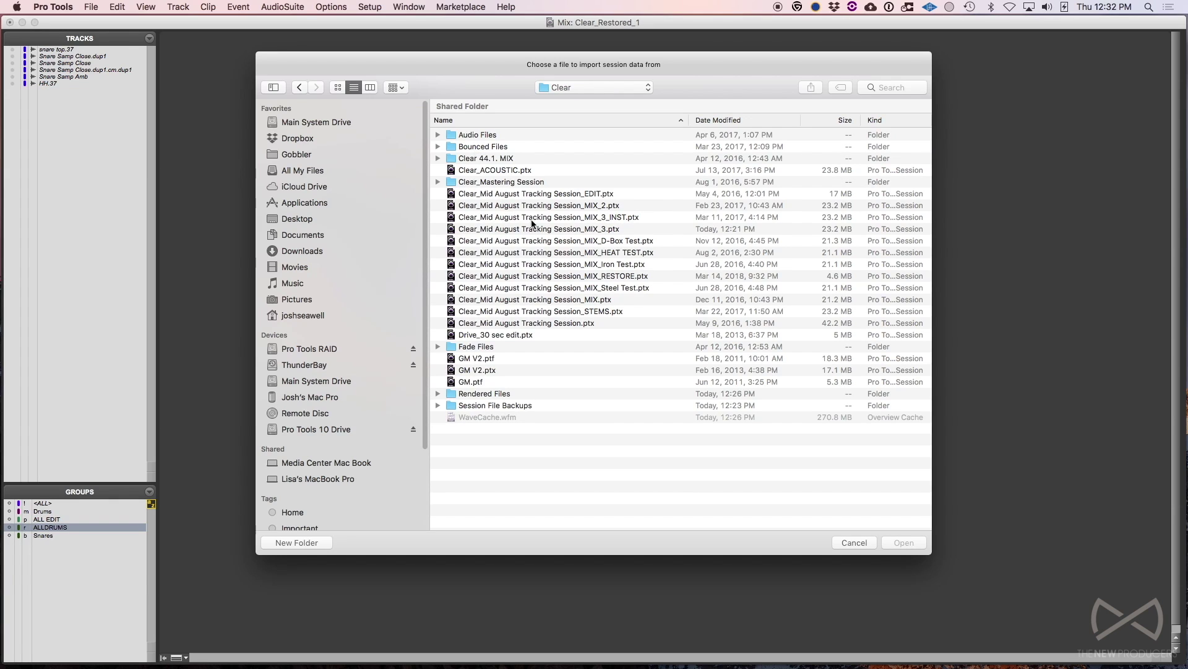
click(574, 226)
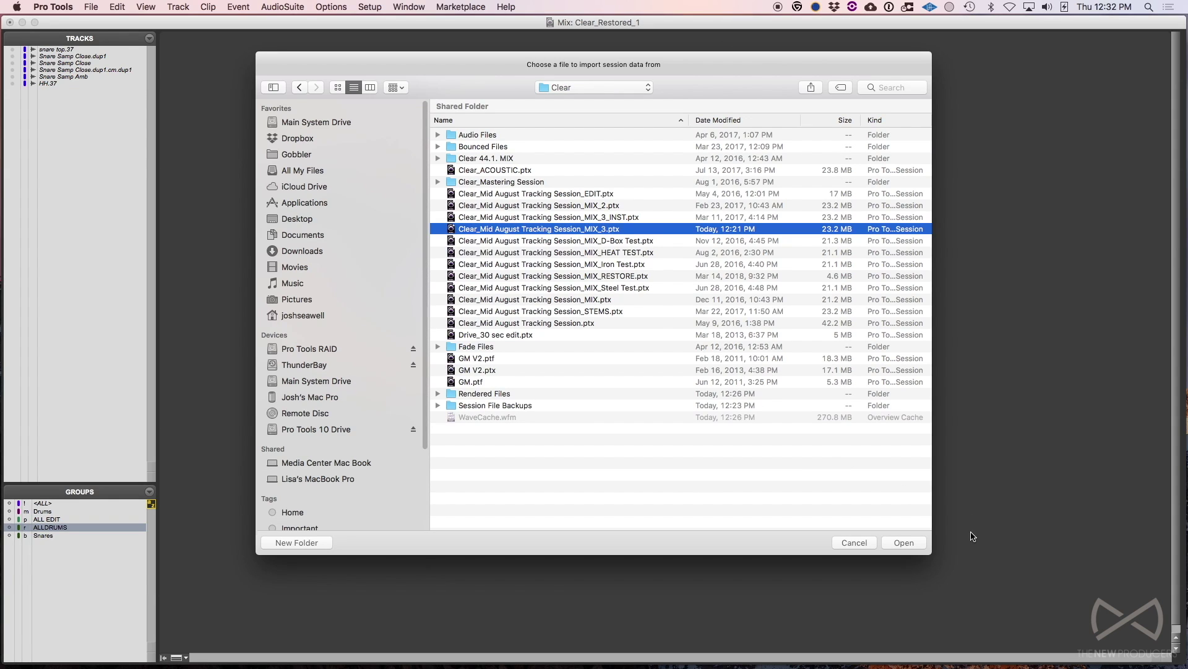
click(911, 543)
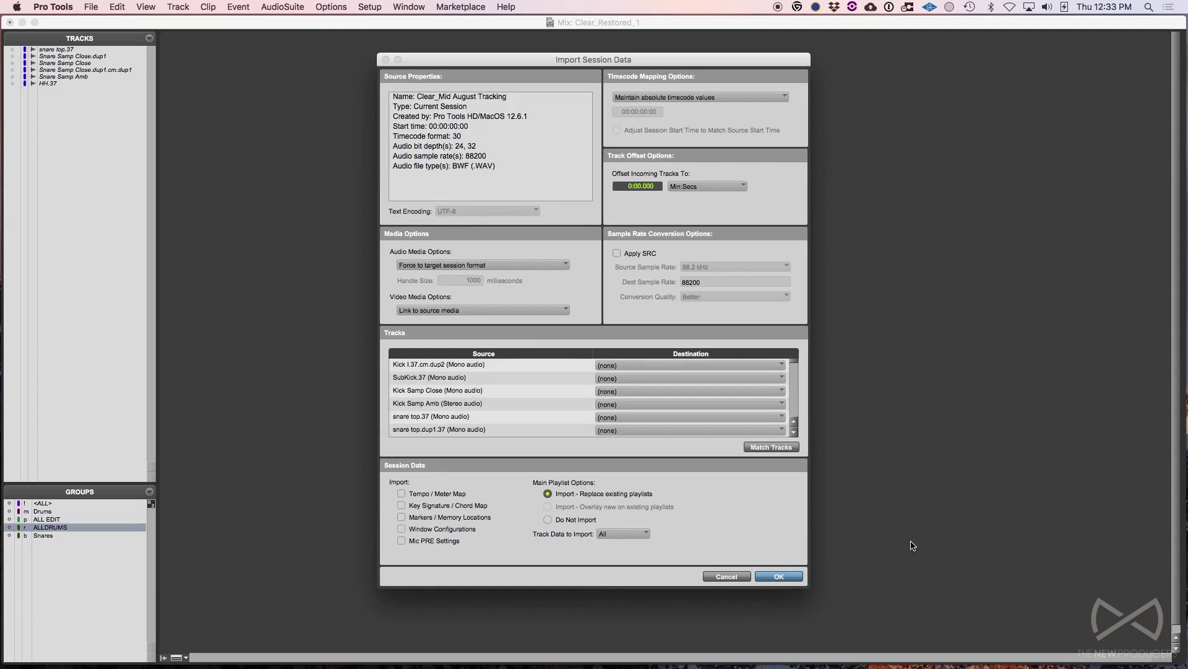
Set every drum track, including Drum Crush.dup1, to New Track and import them.
scroll(512, 392, down, 5)
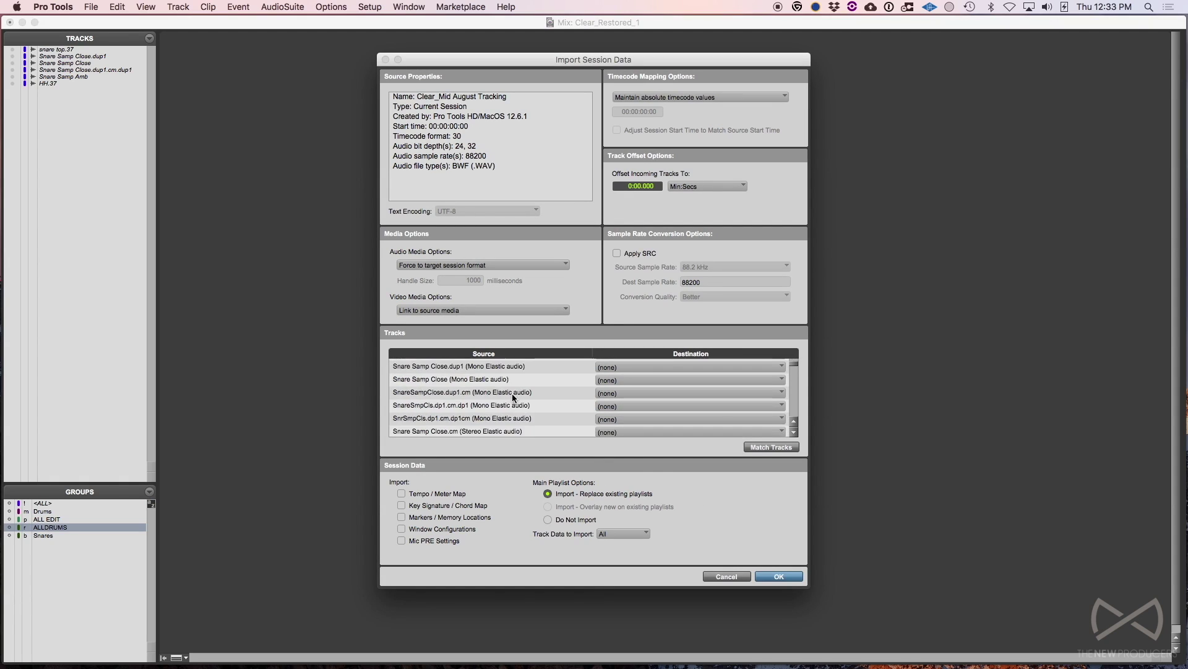
scroll(511, 392, down, 3)
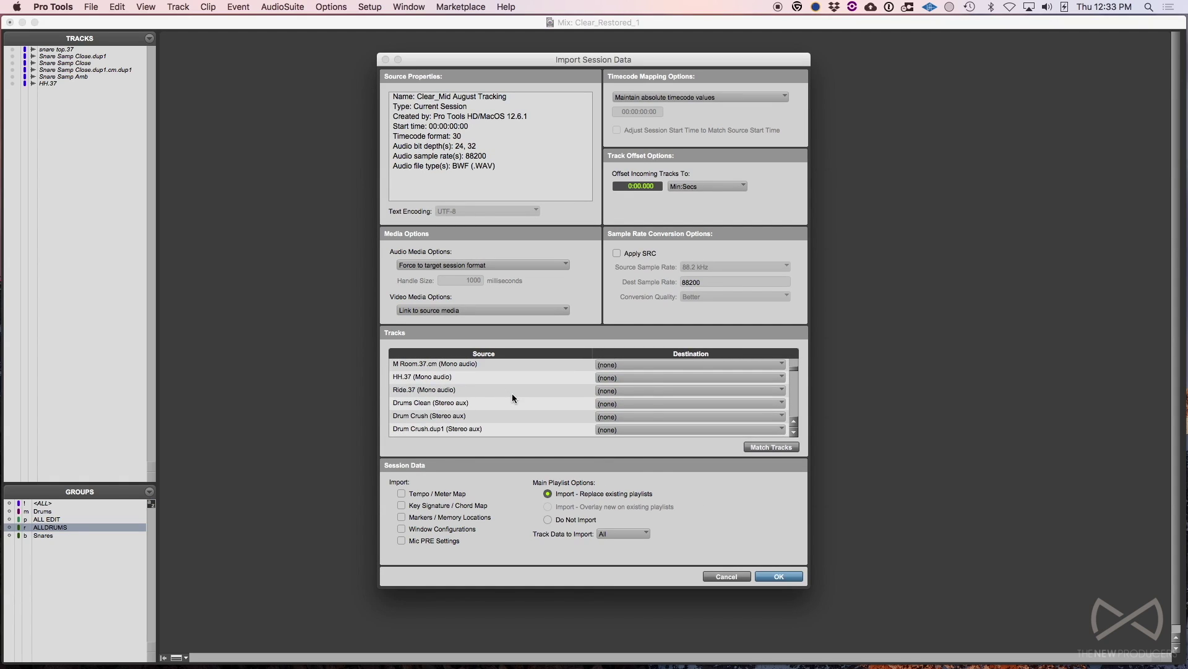
click(504, 427)
scroll(518, 388, up, 8)
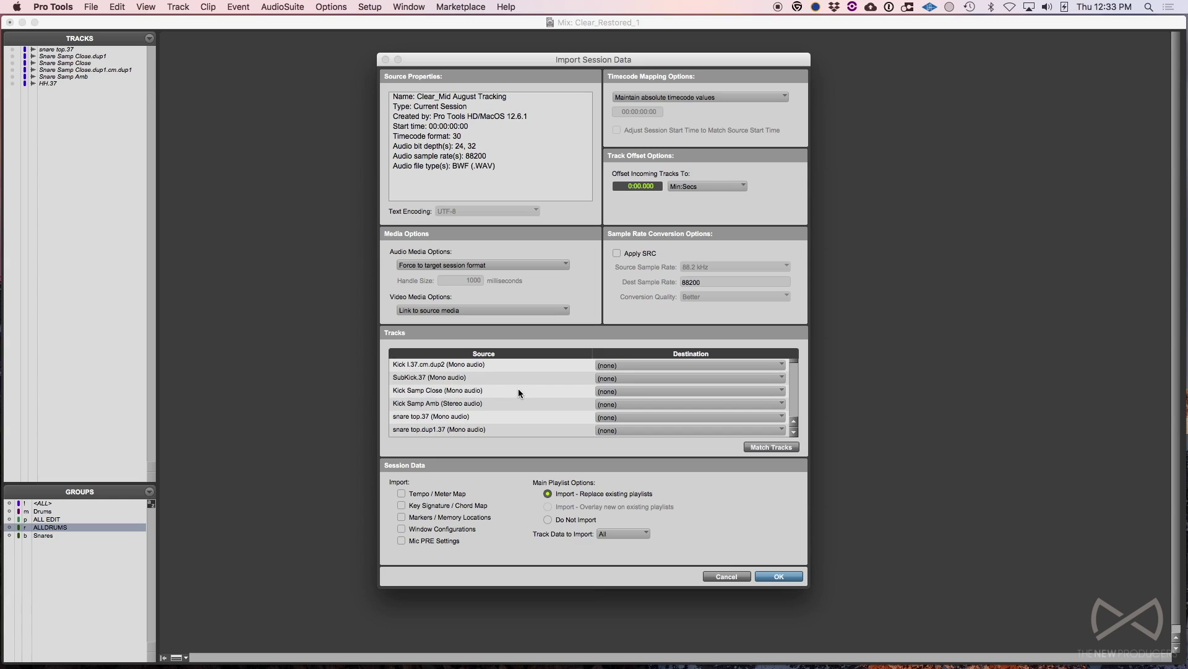
shift+click(507, 364)
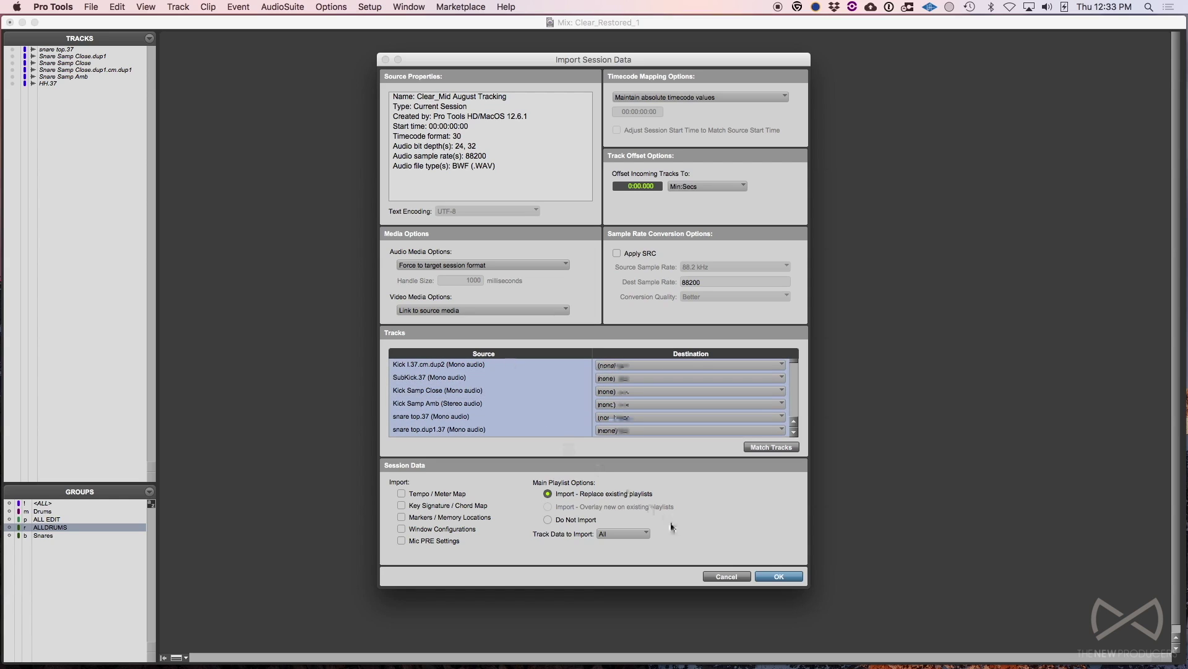
click(780, 576)
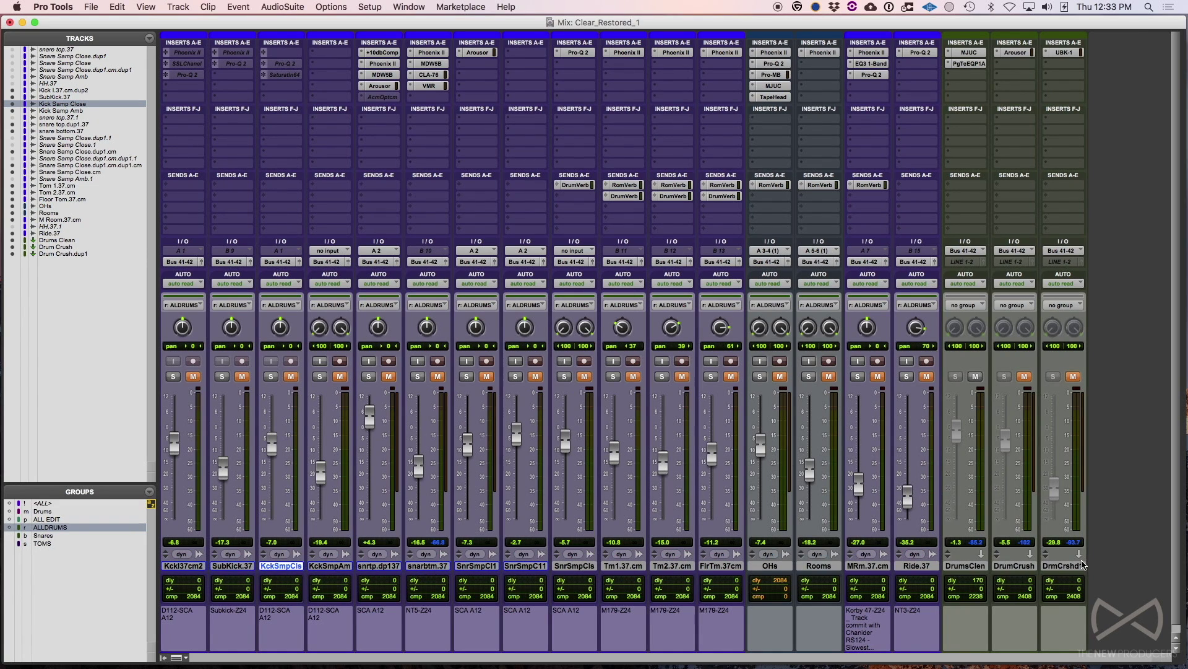
click(1083, 563)
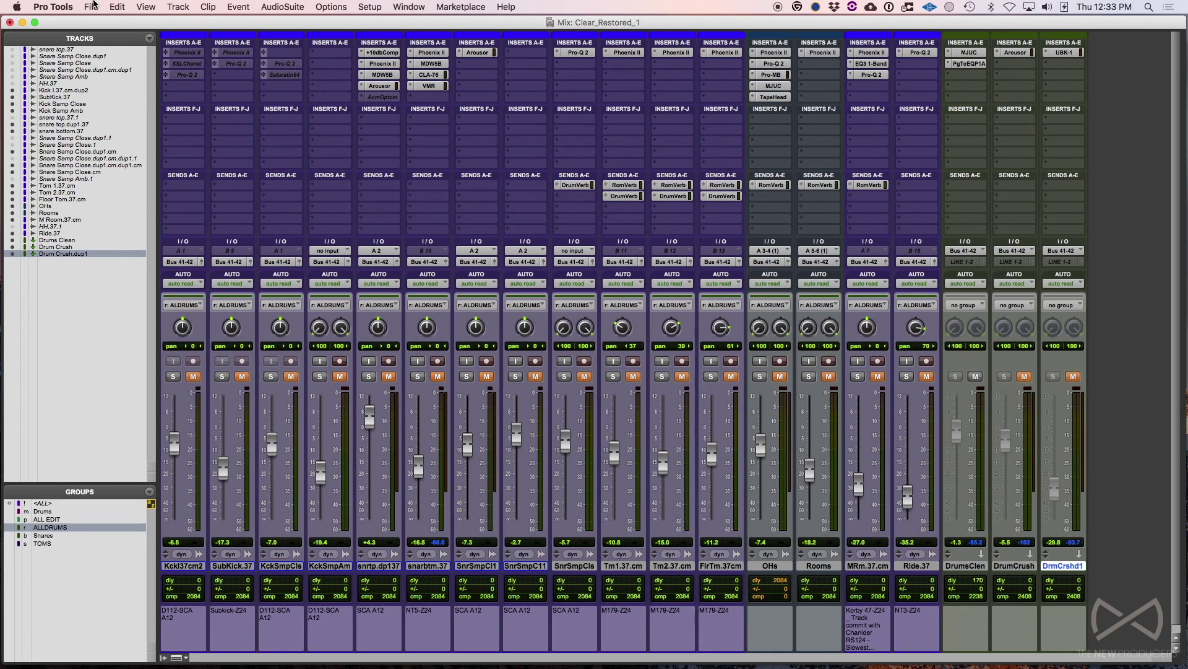
Open the MIX_3 session again in the Import Session Data dialog.
click(91, 7)
mouse_move(143, 184)
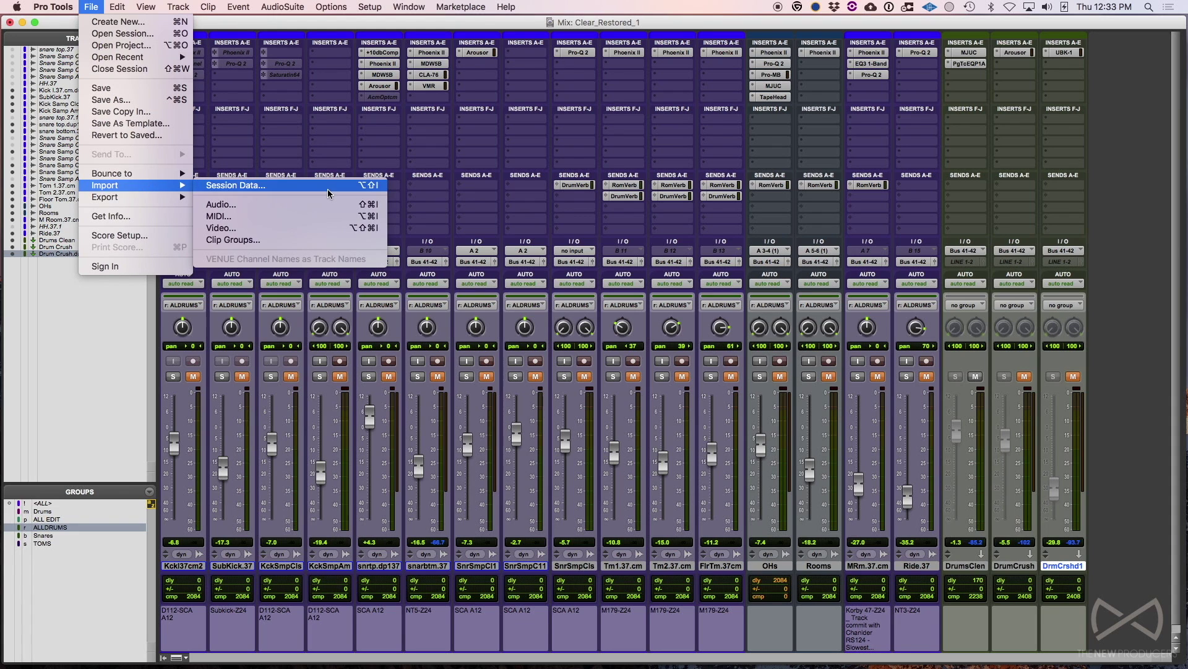
click(328, 186)
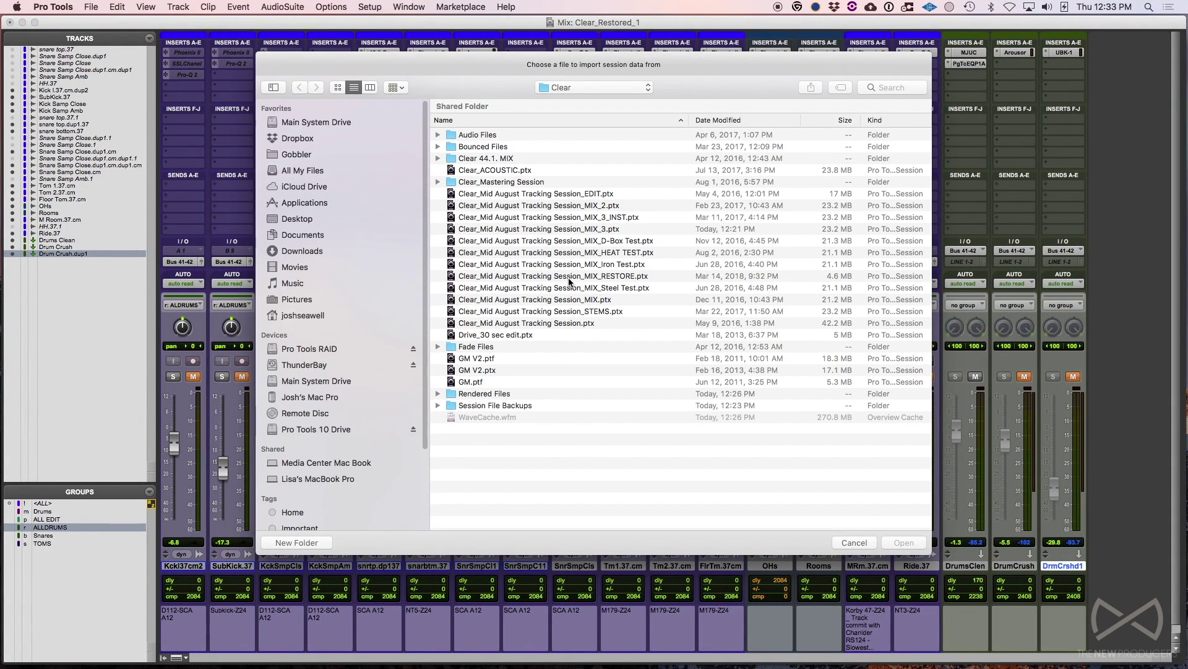
click(567, 229)
double_click(567, 229)
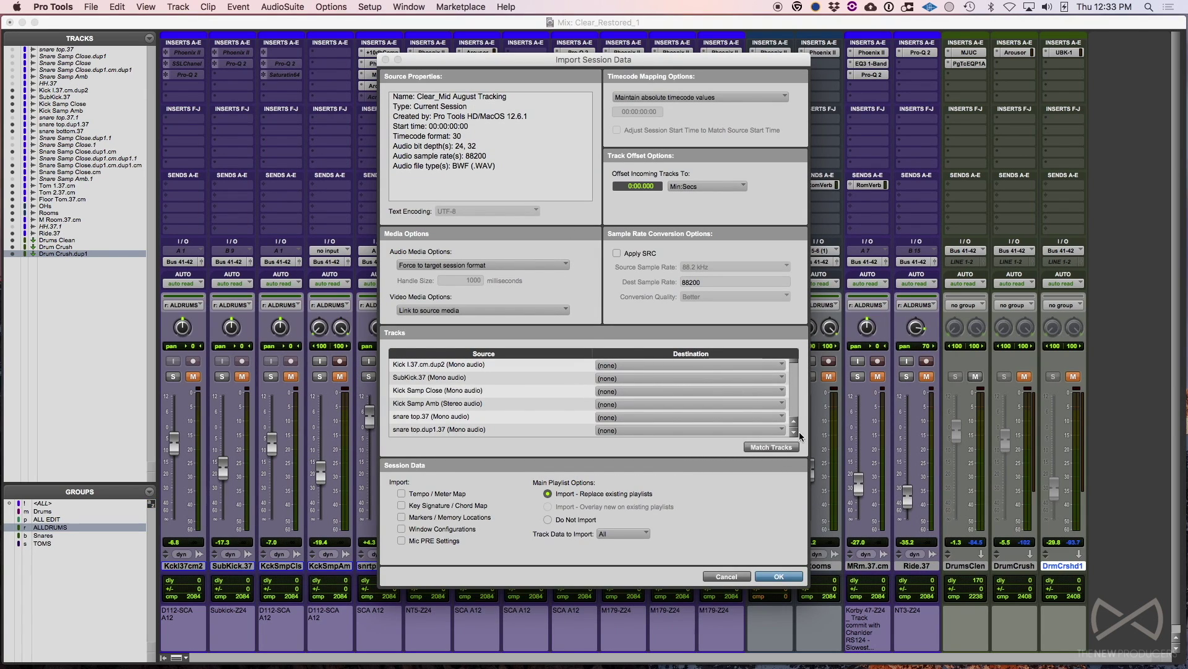
Import bass 2.cm through GTR DLY 2 as new tracks.
click(794, 431)
drag(796, 431, 796, 433)
click(503, 391)
shift+click(570, 397)
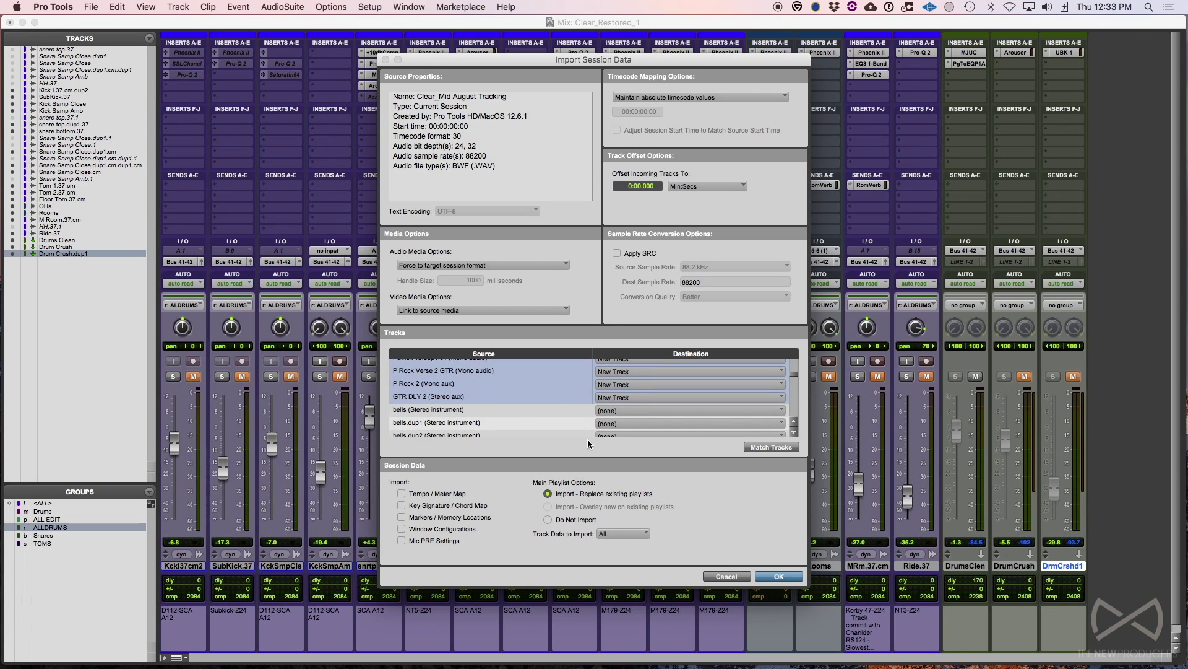
click(786, 576)
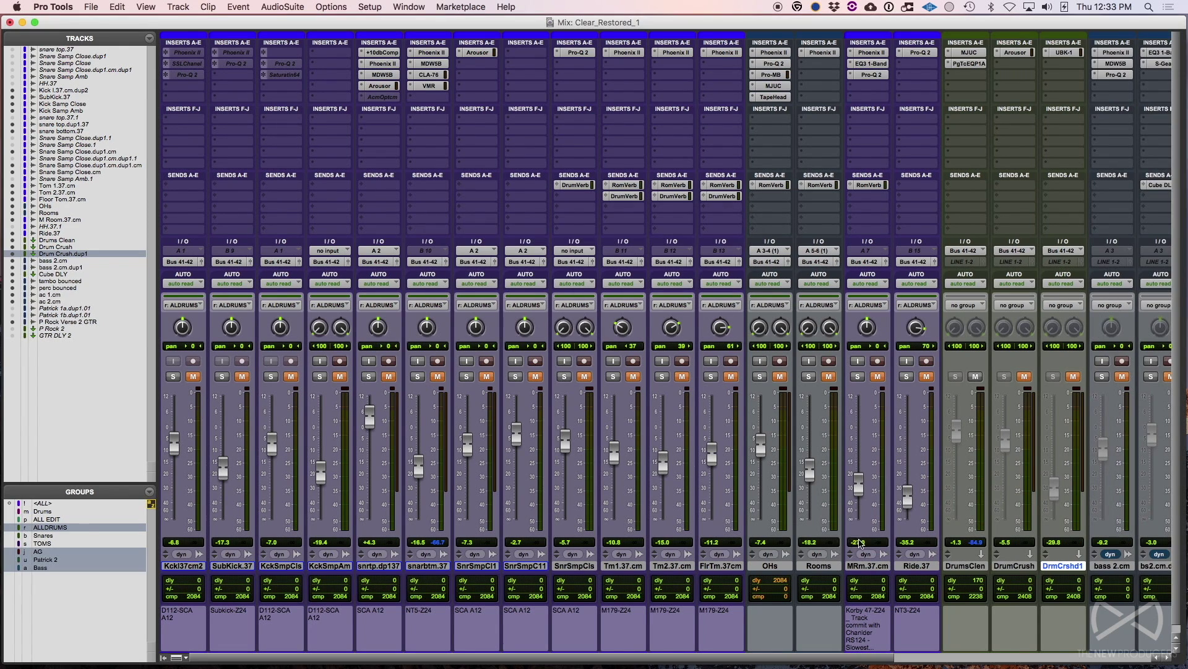
scroll(859, 532, right, 10)
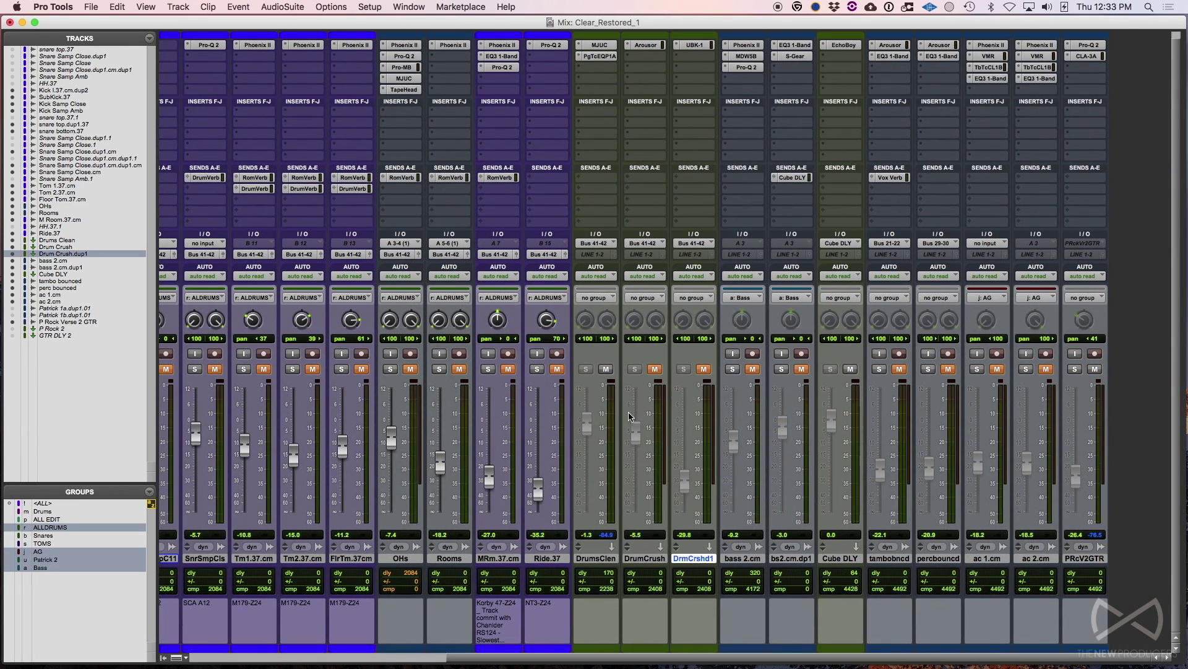
Open the MIX_3 session for another session data import.
click(91, 7)
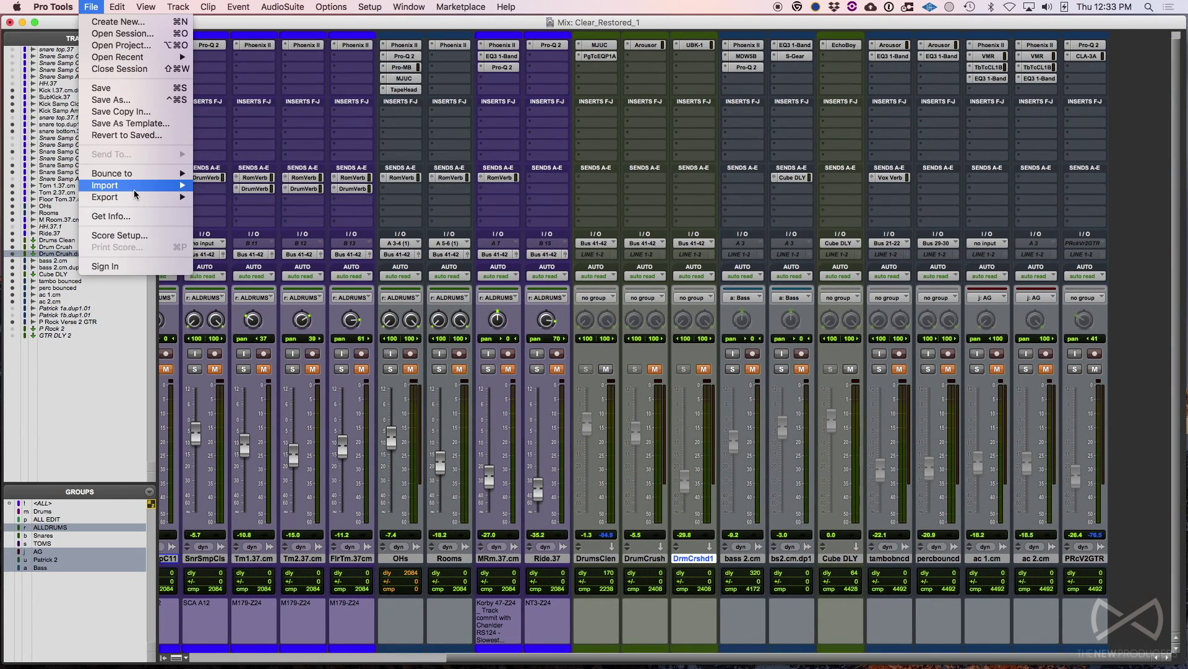
mouse_move(135, 189)
click(229, 186)
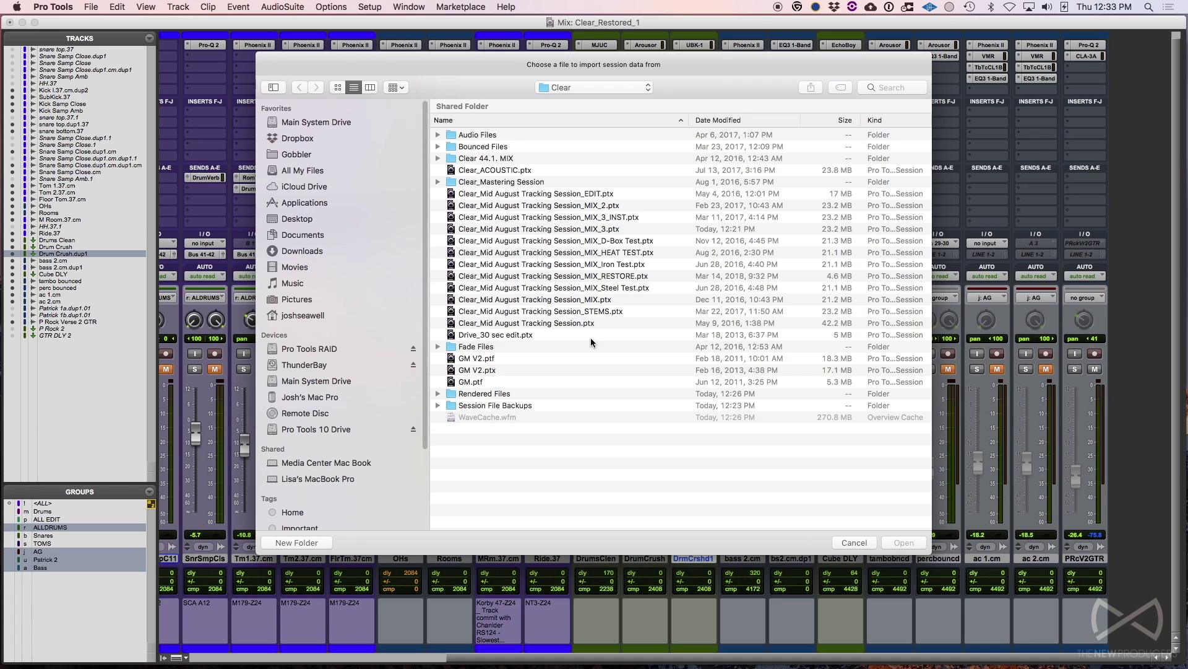
click(565, 230)
key(Return)
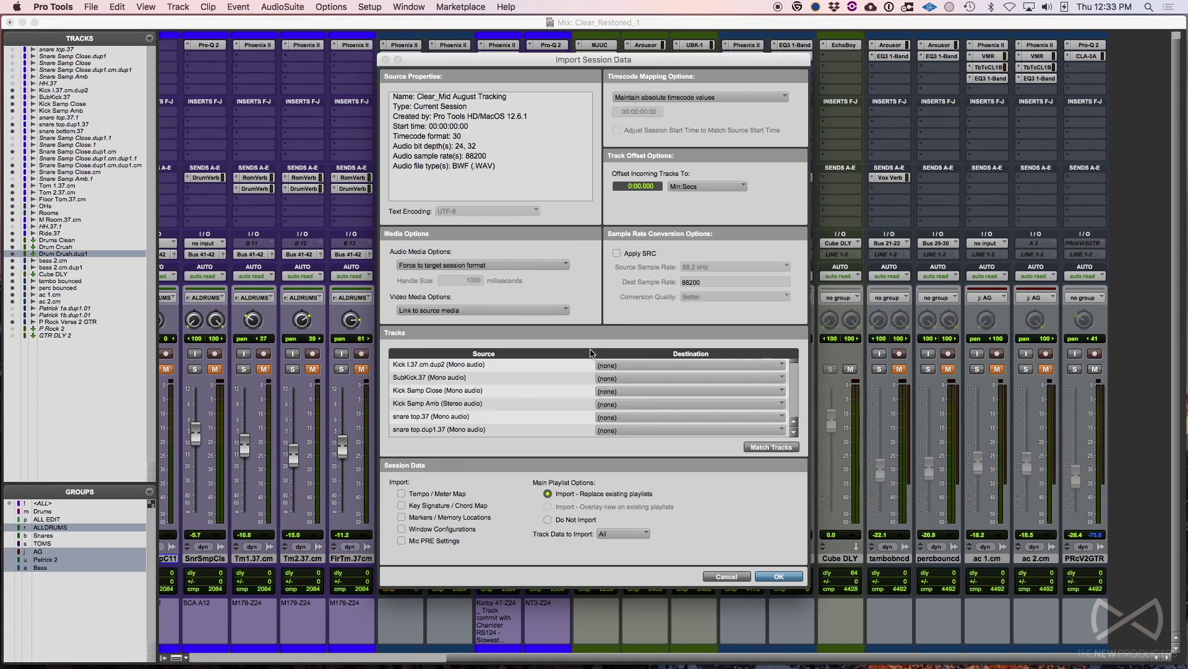
Mark the bells track as New Track and move down the import track list.
scroll(574, 395, down, 15)
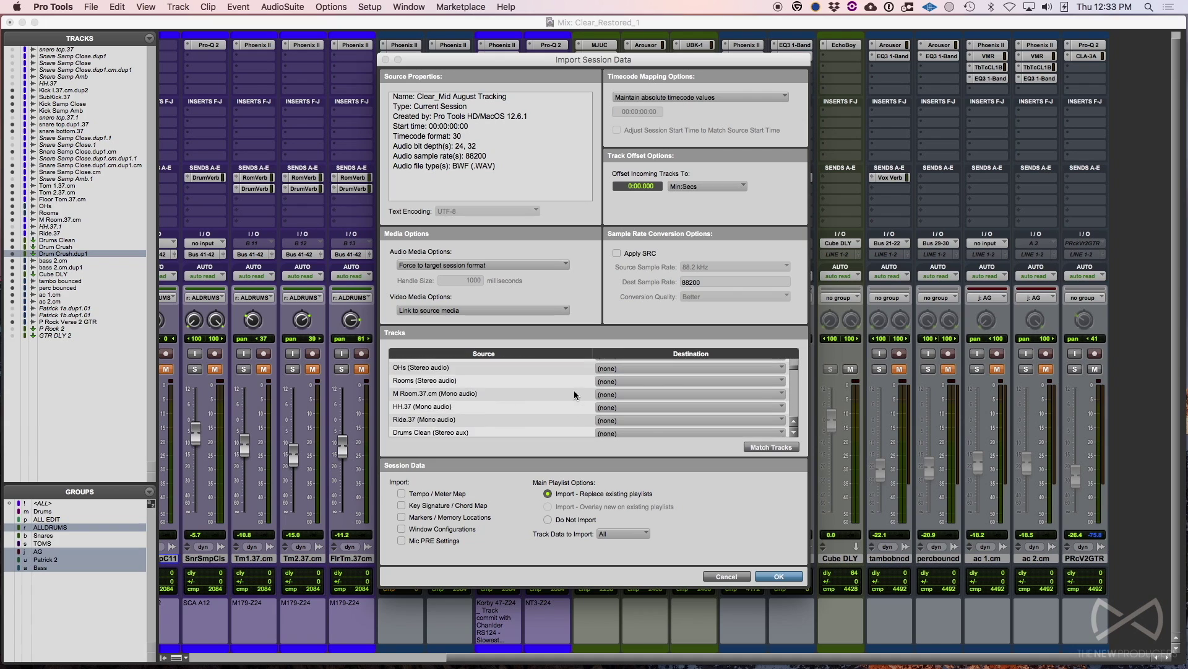
scroll(574, 395, down, 3)
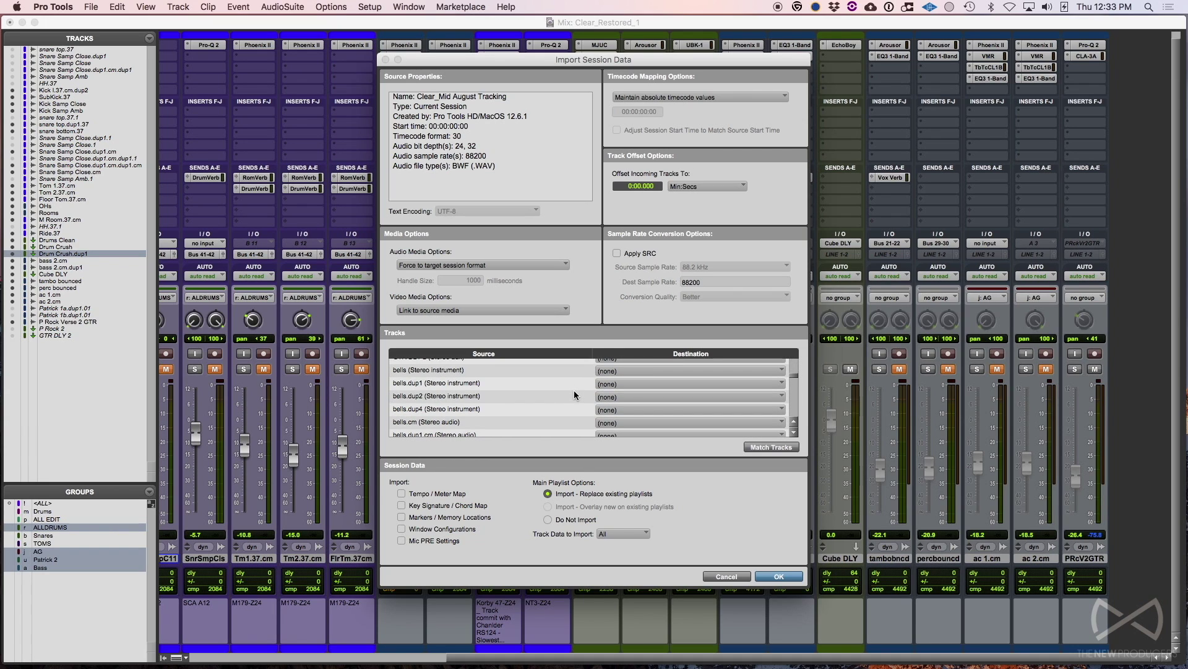
scroll(575, 394, up, 1)
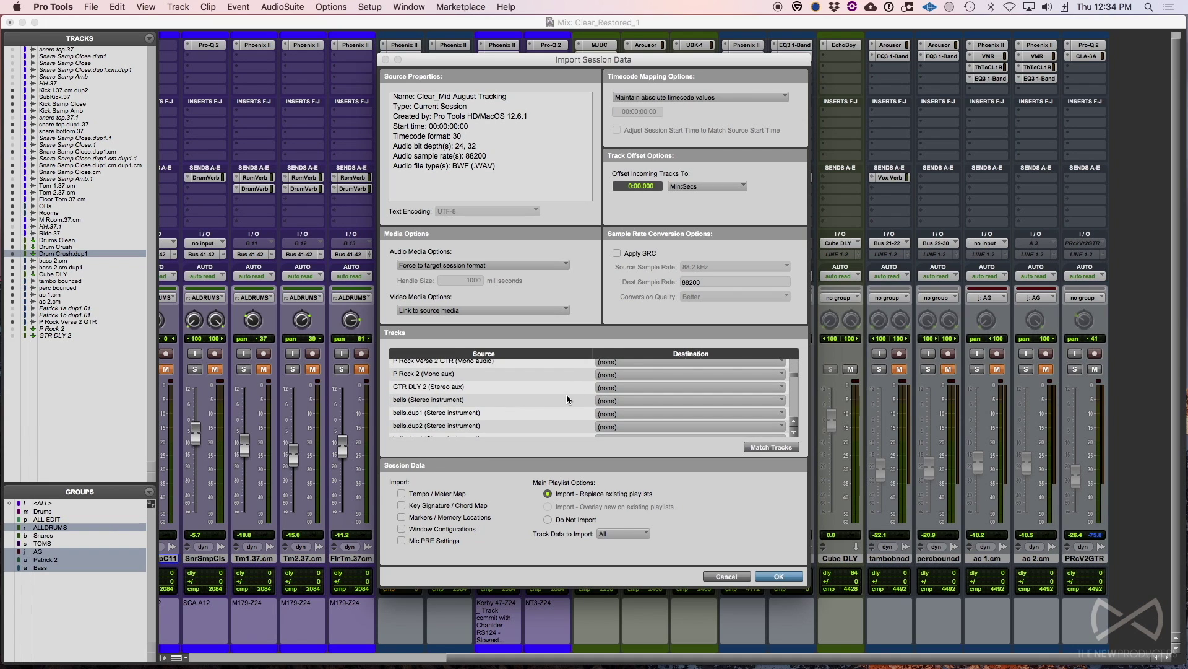
click(564, 401)
click(794, 432)
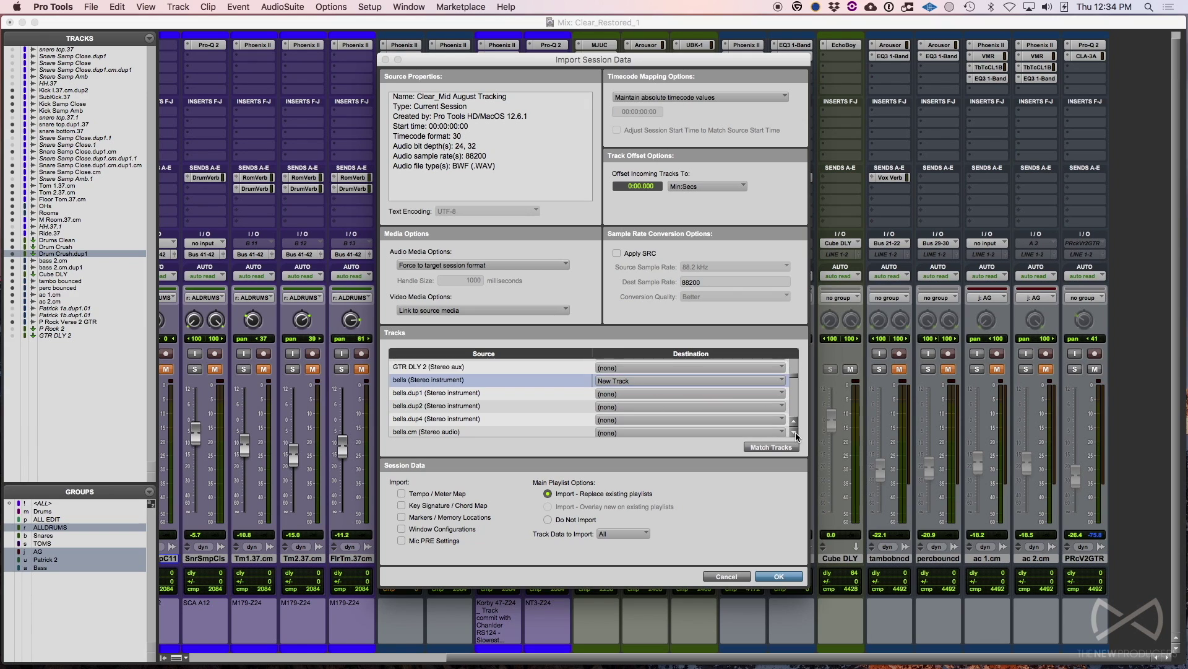
click(795, 433)
click(795, 434)
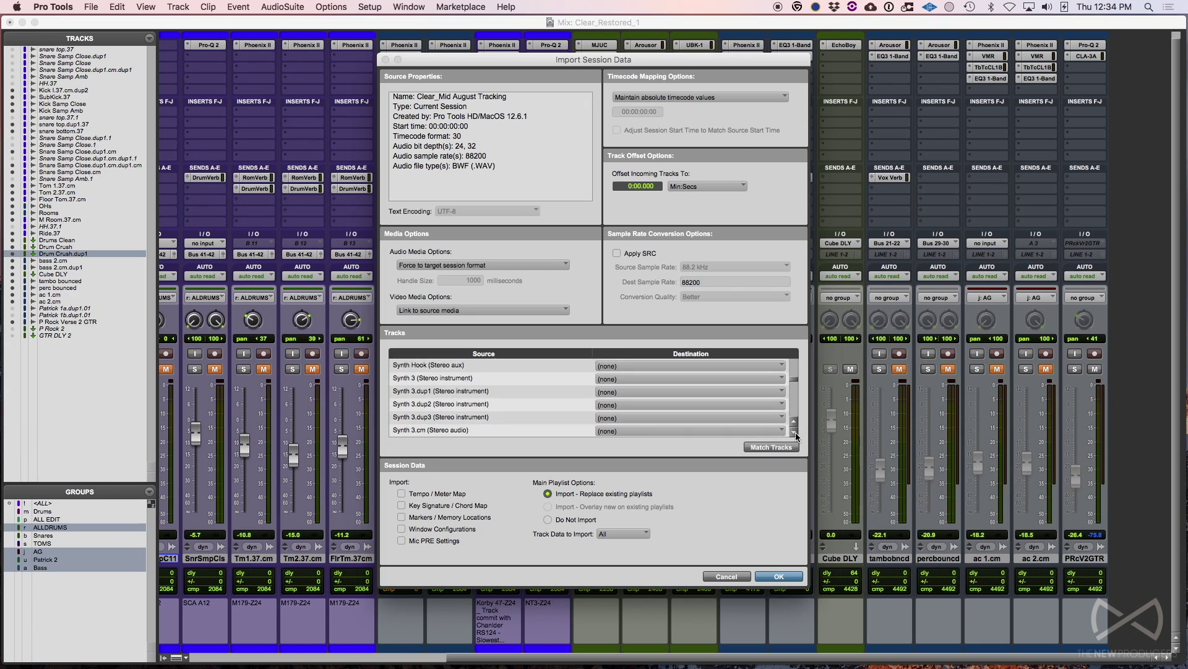
click(795, 434)
click(795, 433)
click(794, 433)
click(794, 433)
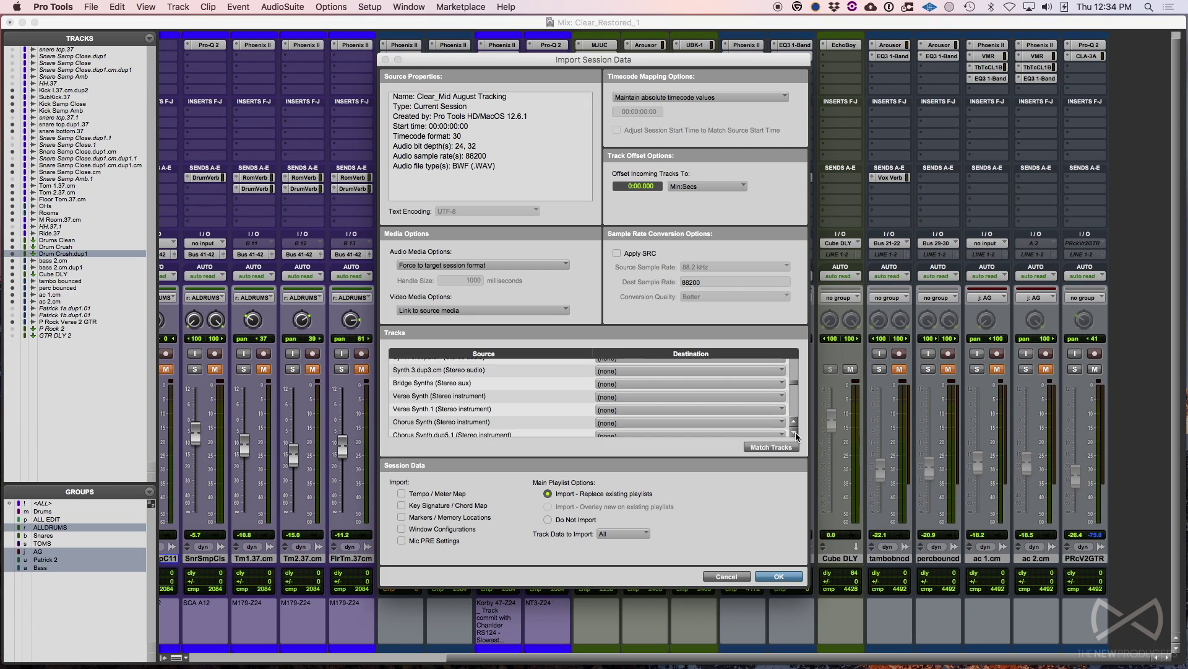
click(795, 433)
click(795, 433)
click(795, 434)
click(795, 433)
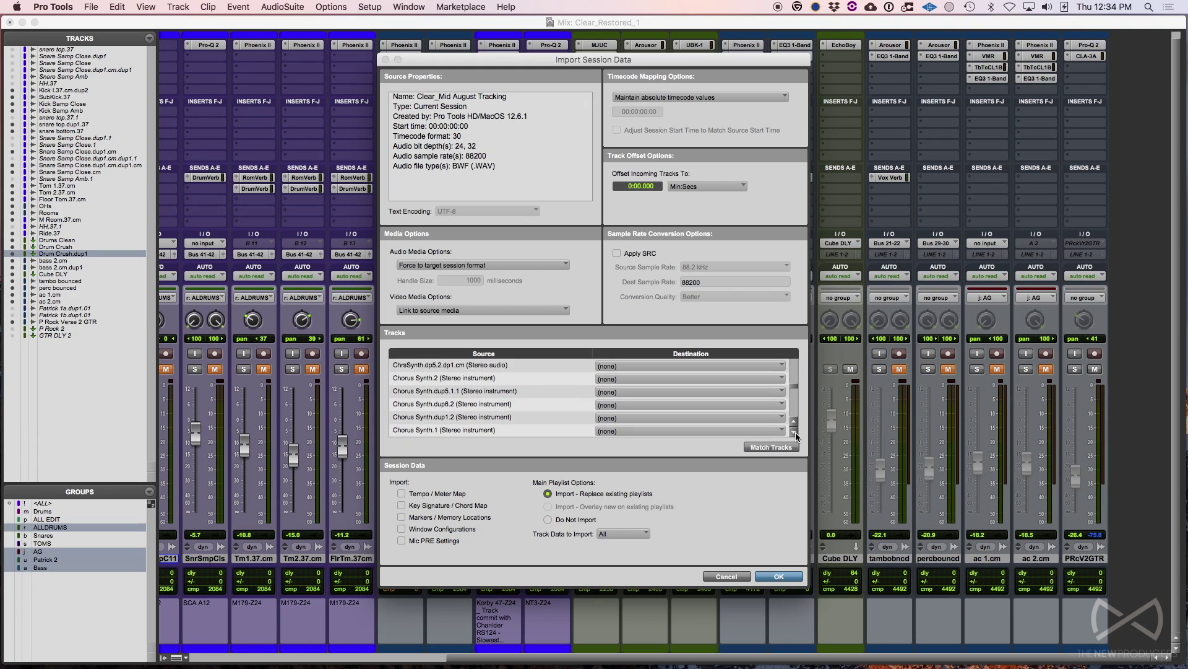
click(795, 433)
click(795, 433)
click(795, 433)
click(794, 433)
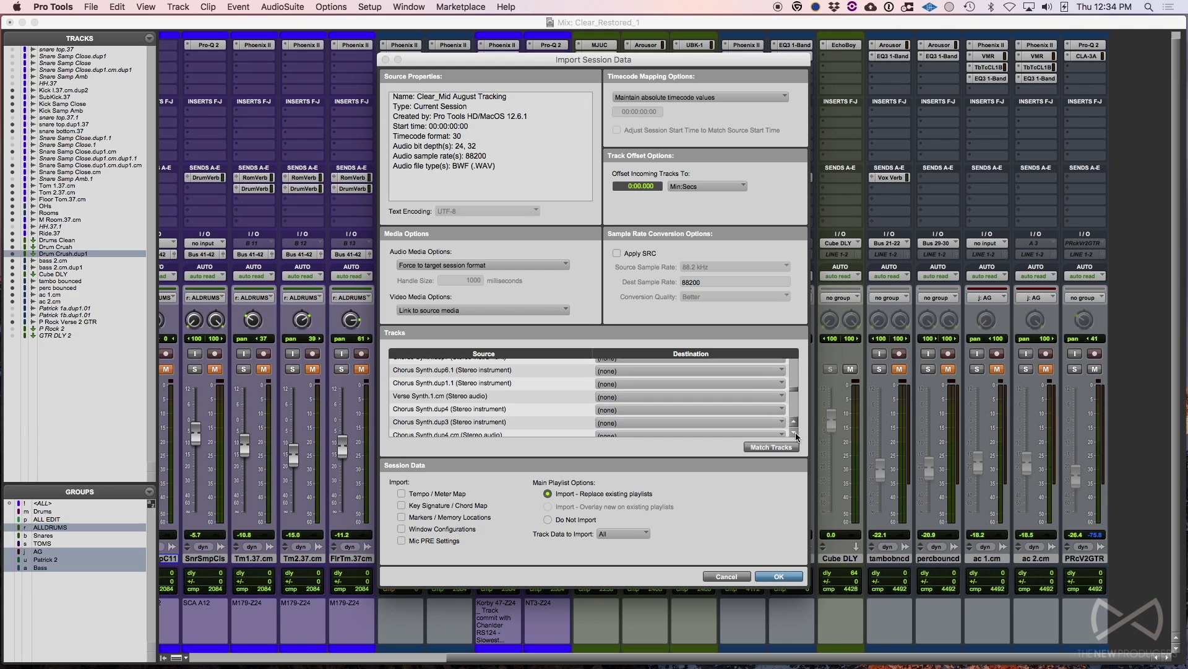
click(794, 434)
click(795, 434)
click(795, 433)
click(795, 433)
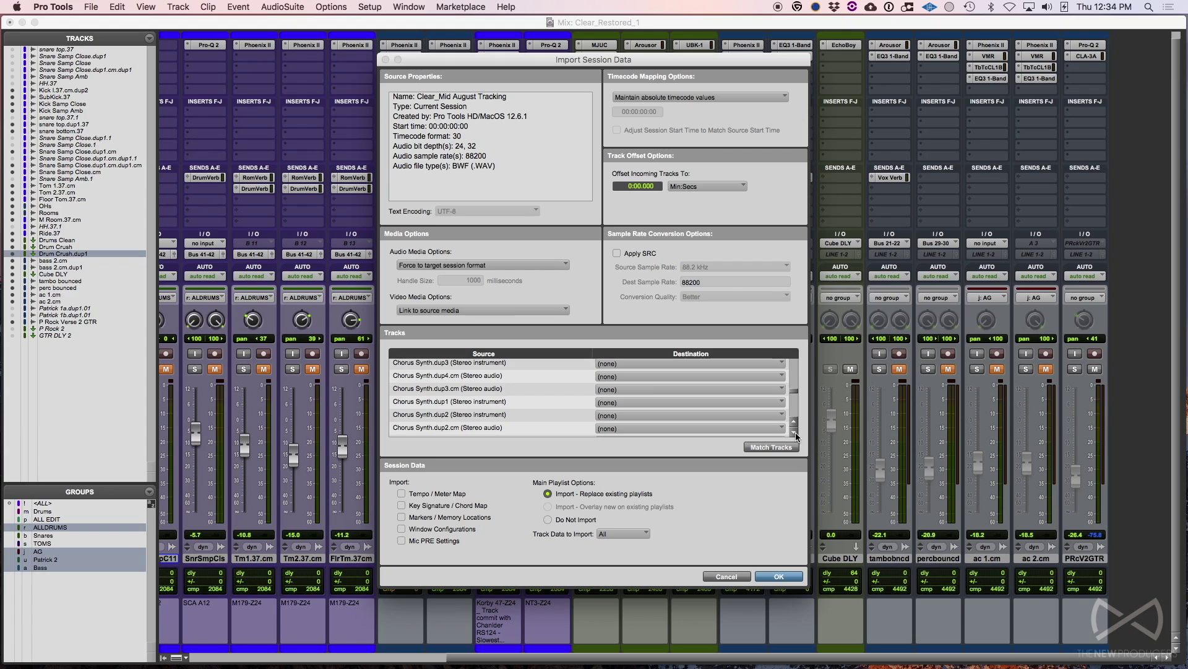
click(794, 434)
click(794, 433)
click(795, 433)
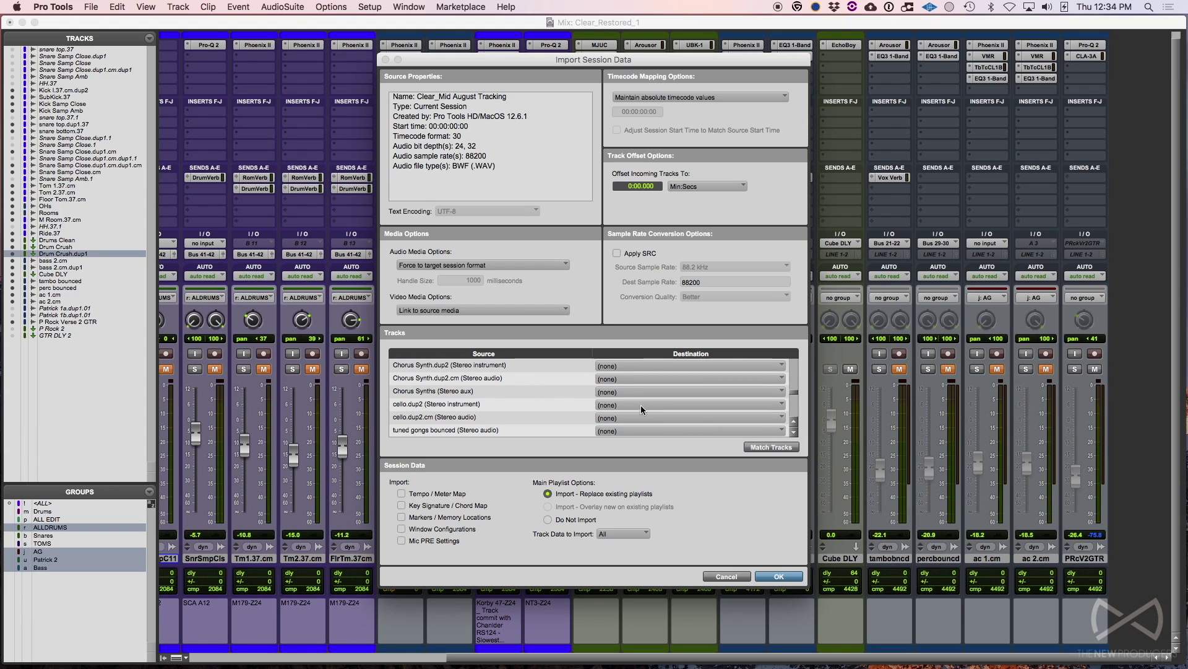
click(794, 434)
click(795, 433)
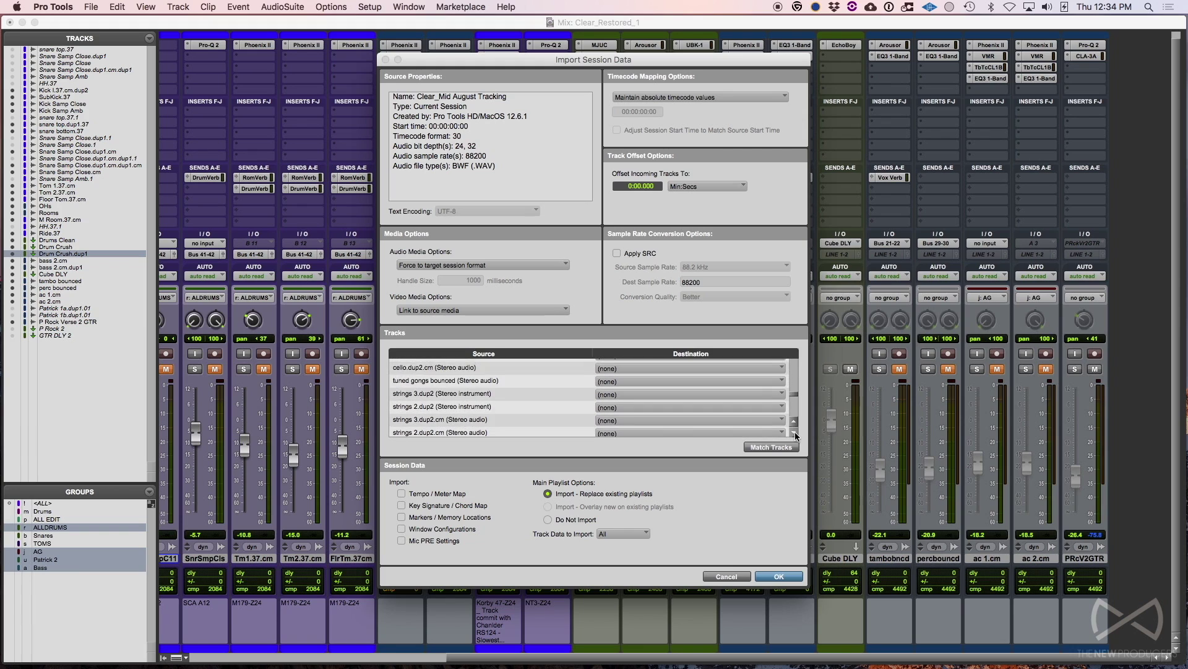
click(795, 433)
click(795, 433)
Extend New Track through strings 2.dup2.cm and import the bells-to-strings tracks.
drag(549, 396, 549, 366)
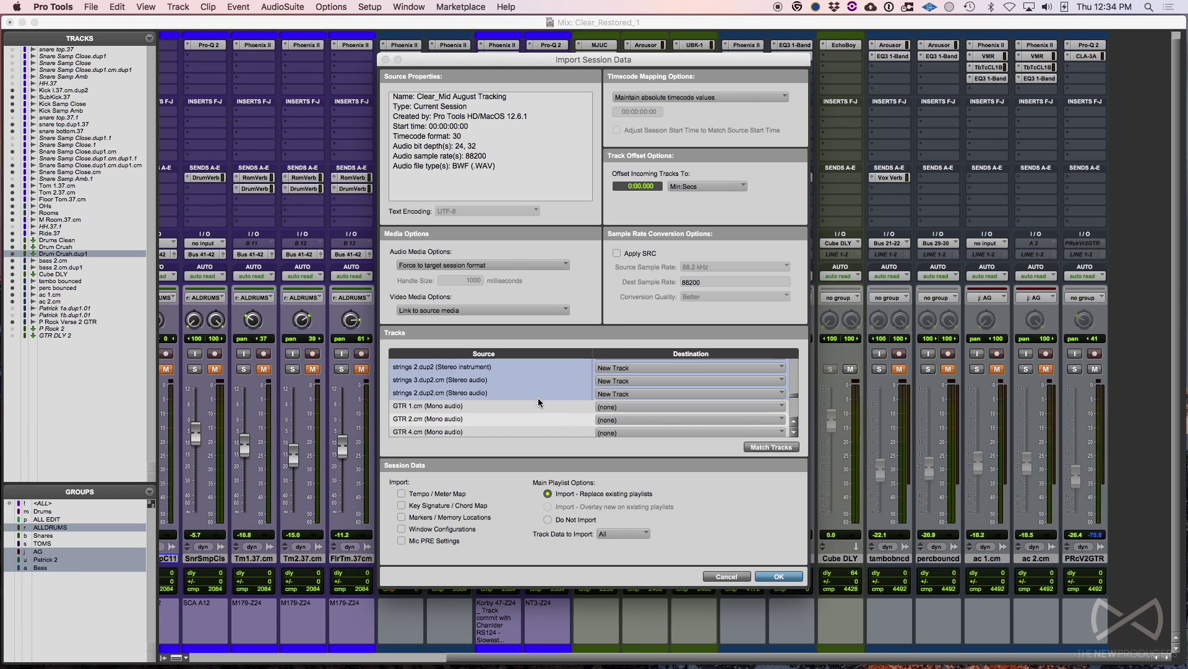
click(779, 576)
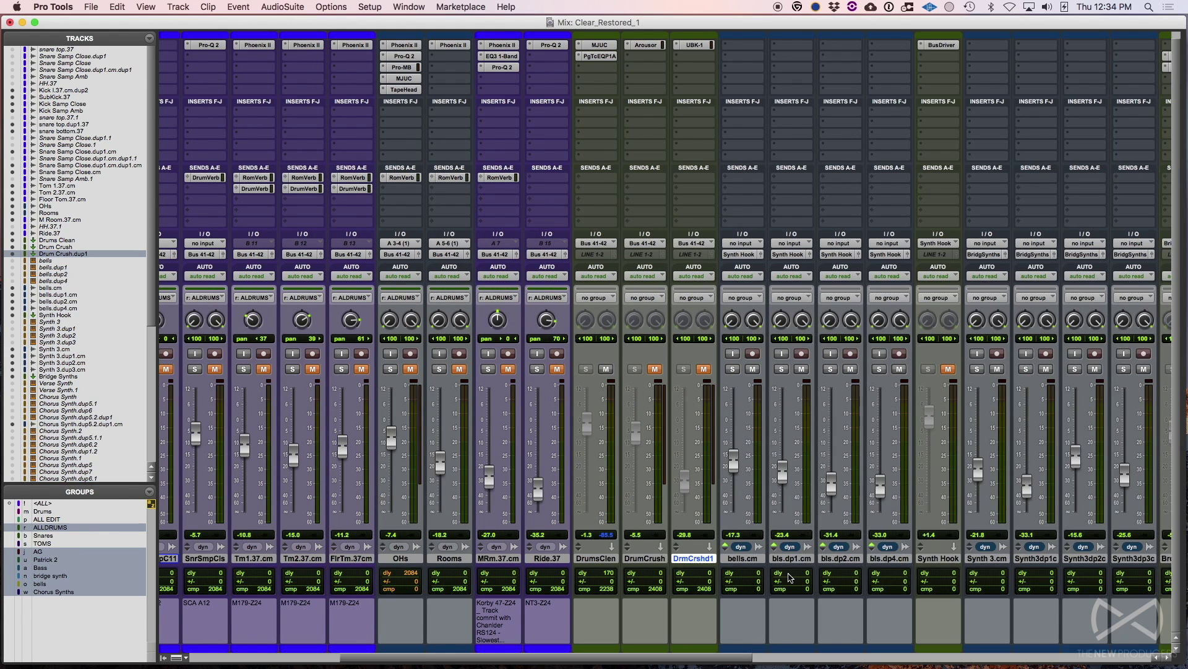
scroll(790, 578, right, 15)
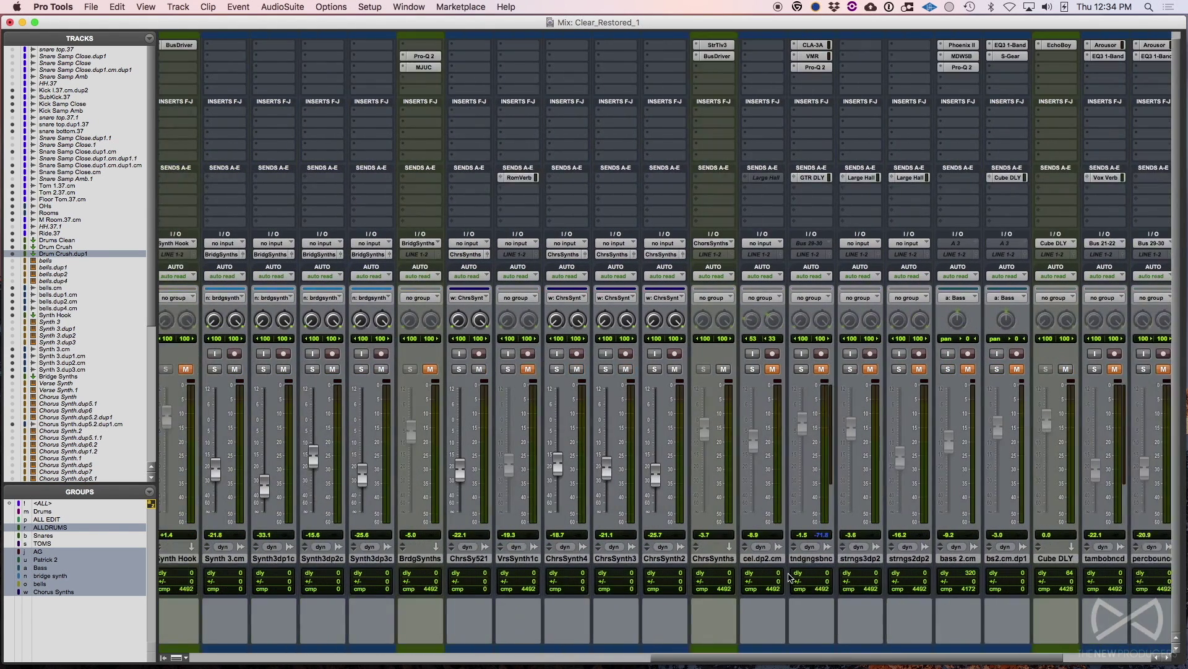
scroll(790, 578, up, 1)
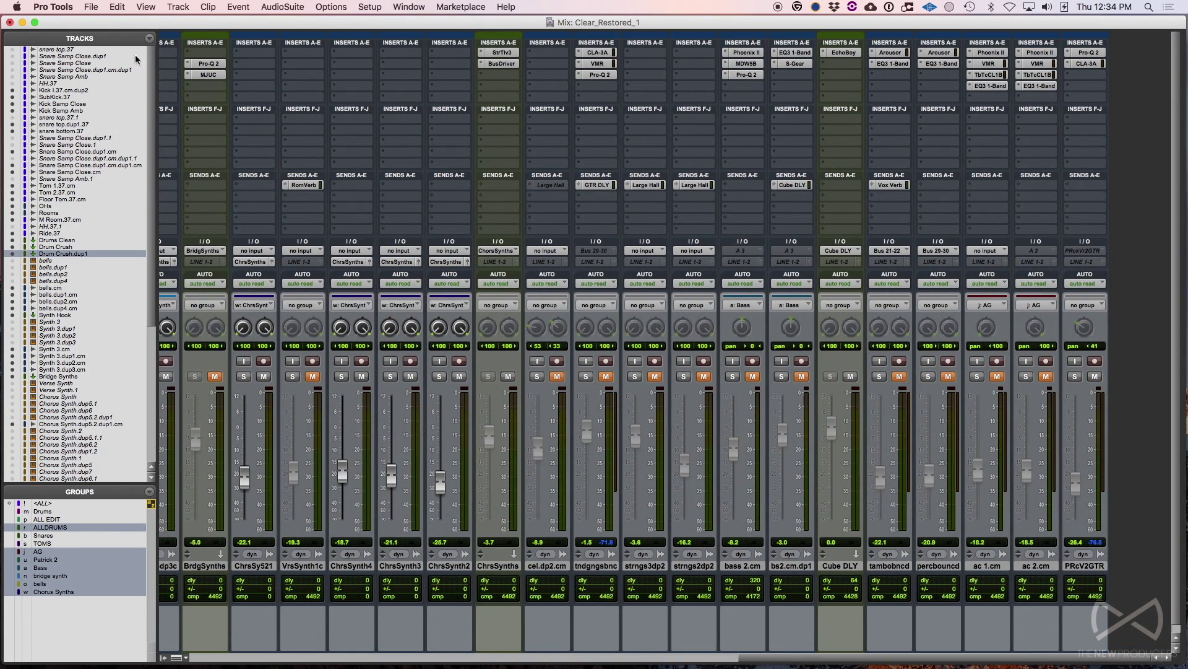
click(91, 6)
Import P Rock 2 and every MIX_3 track listed after it as new tracks.
mouse_move(165, 185)
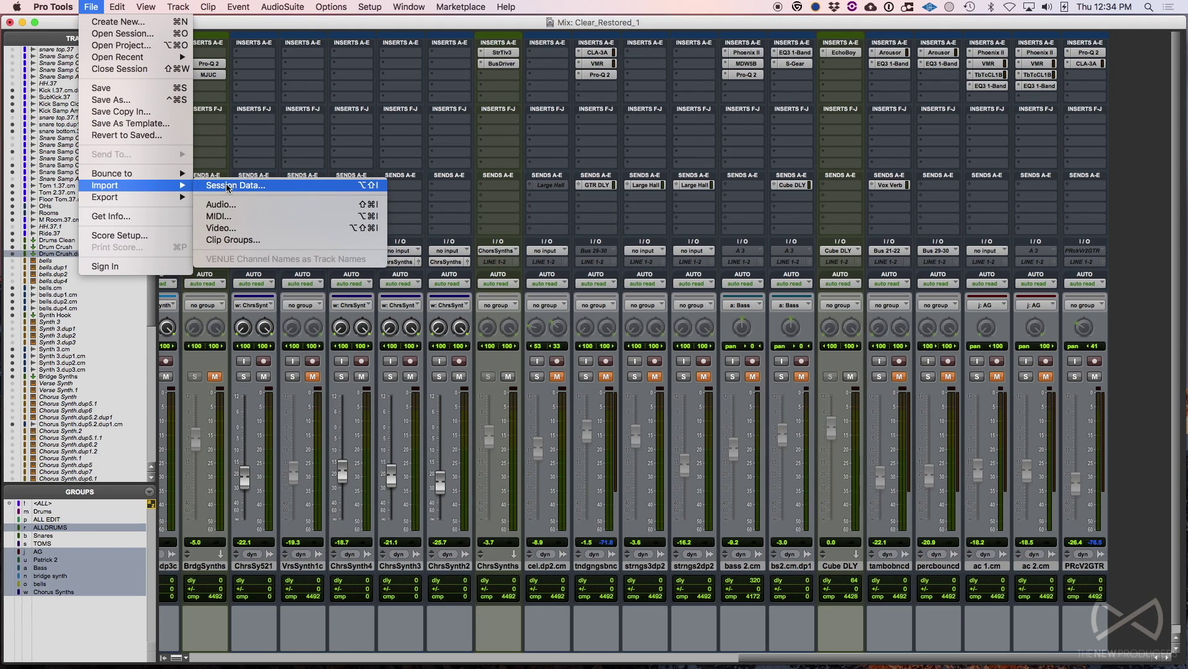
click(365, 185)
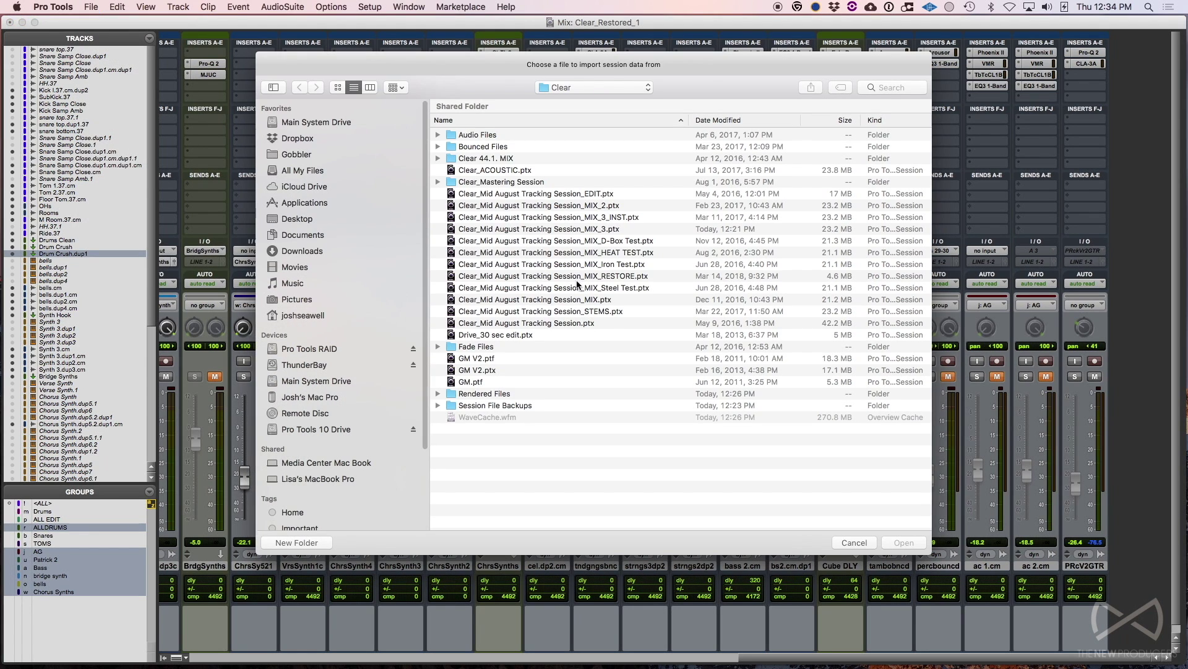
double_click(563, 229)
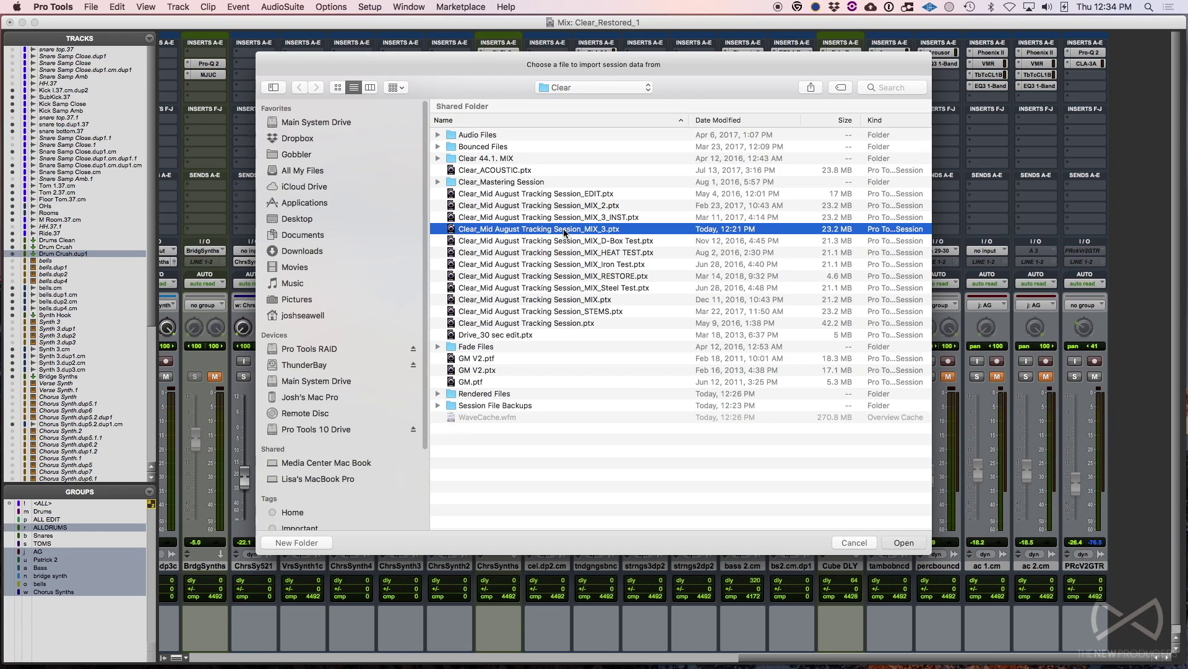
scroll(563, 398, down, 15)
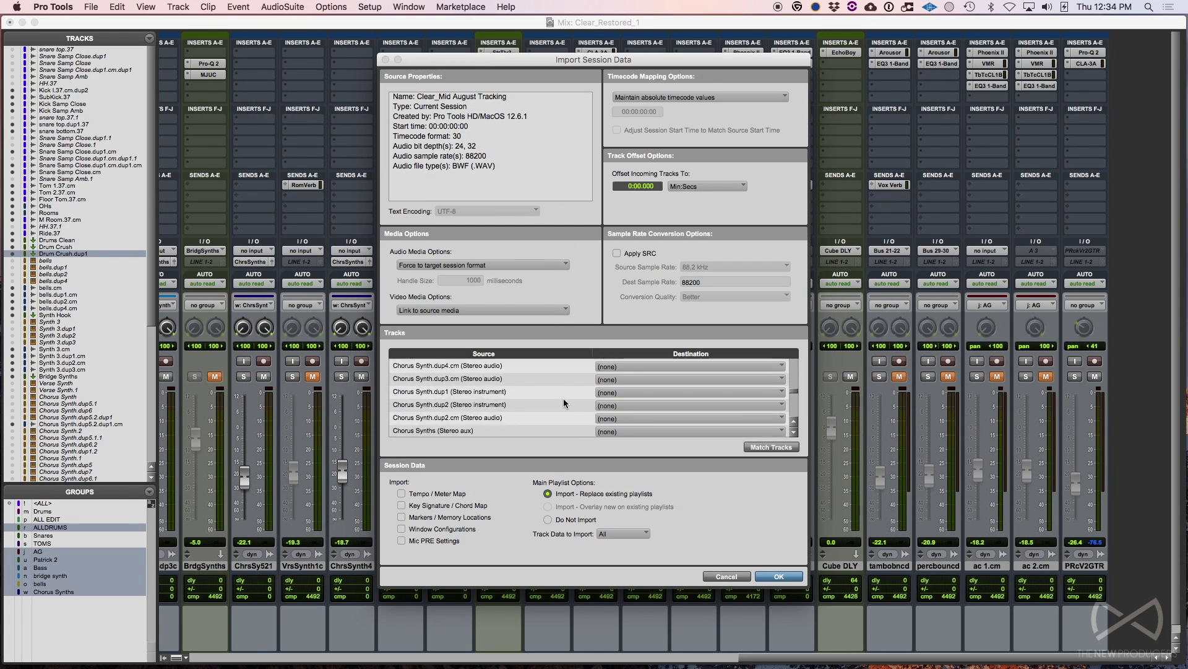
scroll(563, 399, down, 10)
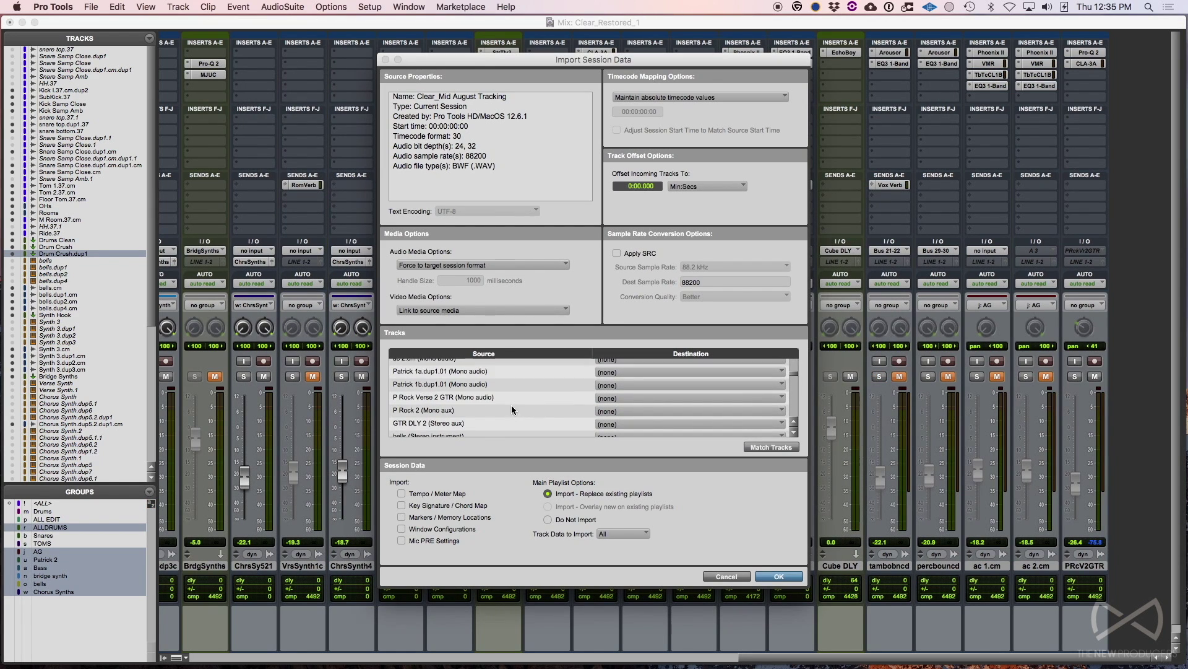
shift+click(508, 411)
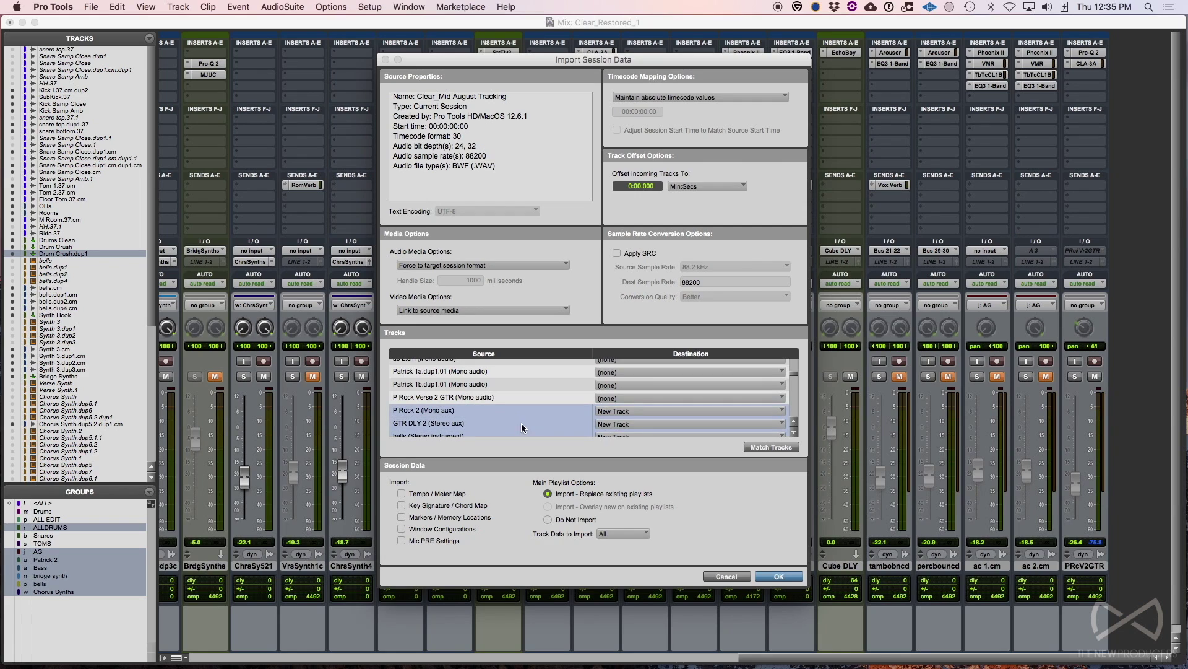
click(779, 577)
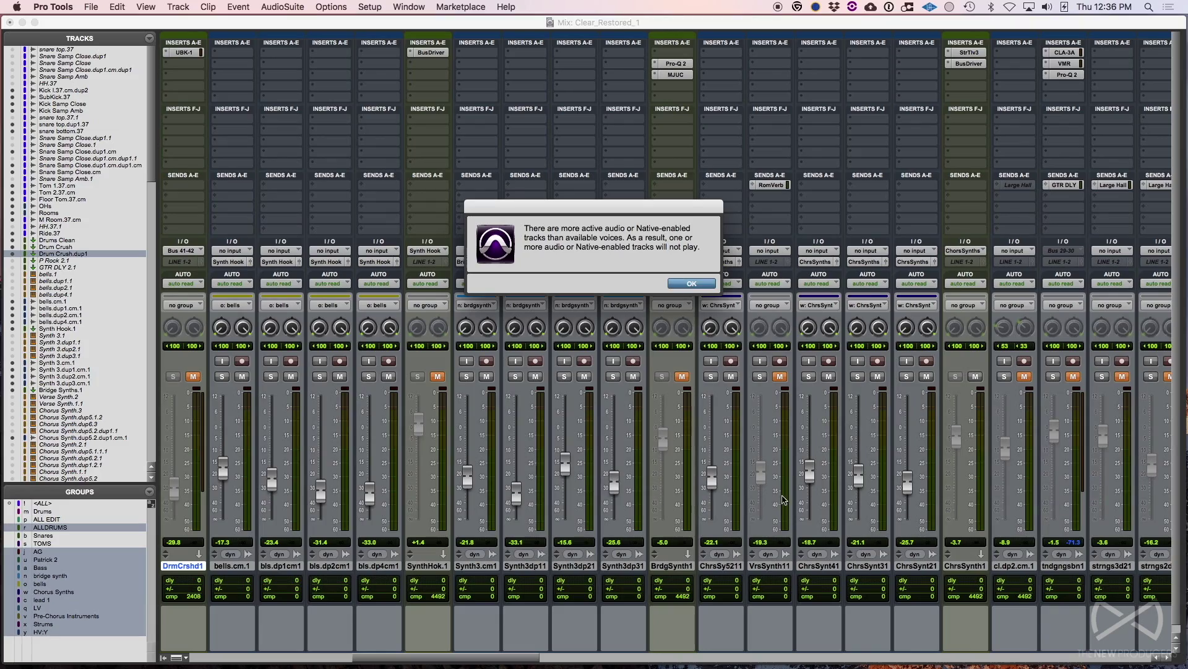
Dismiss the voice-limit warning and scroll across the imported channels in the Mix window.
click(691, 284)
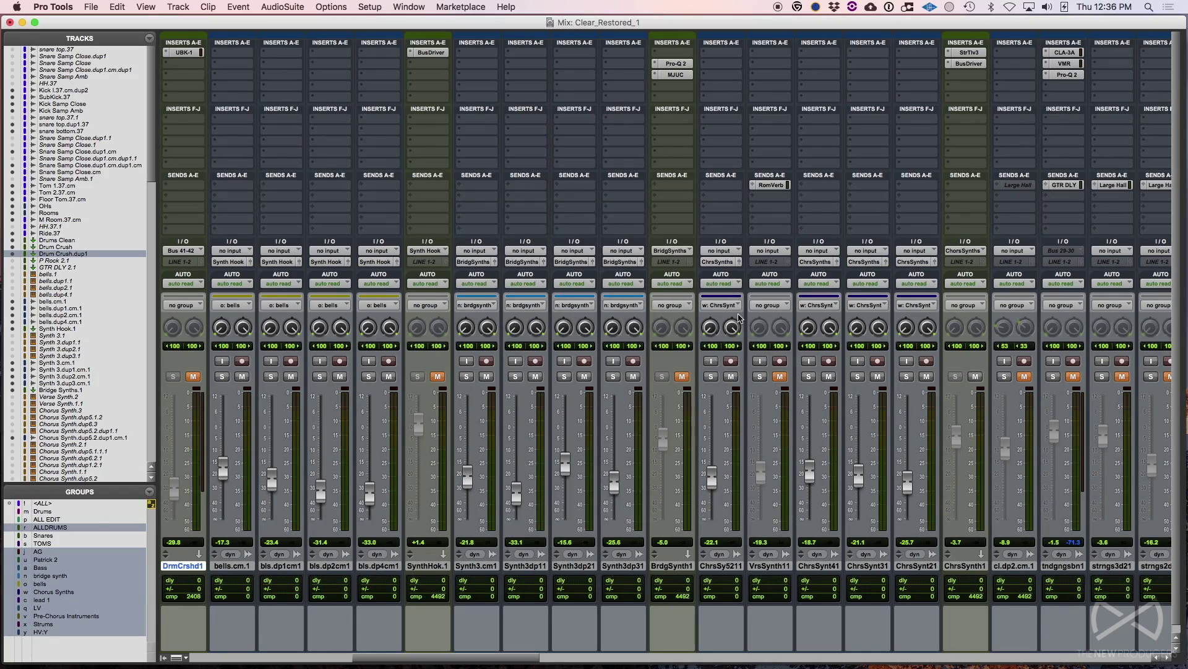
scroll(739, 318, right, 10)
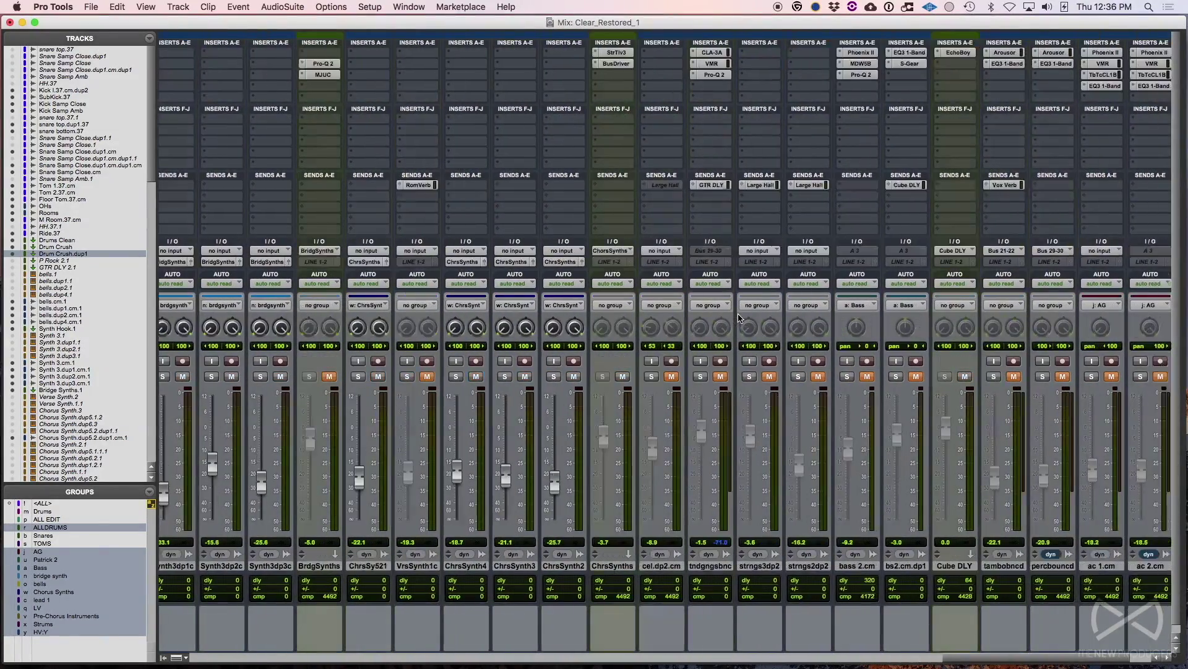
scroll(739, 318, left, 15)
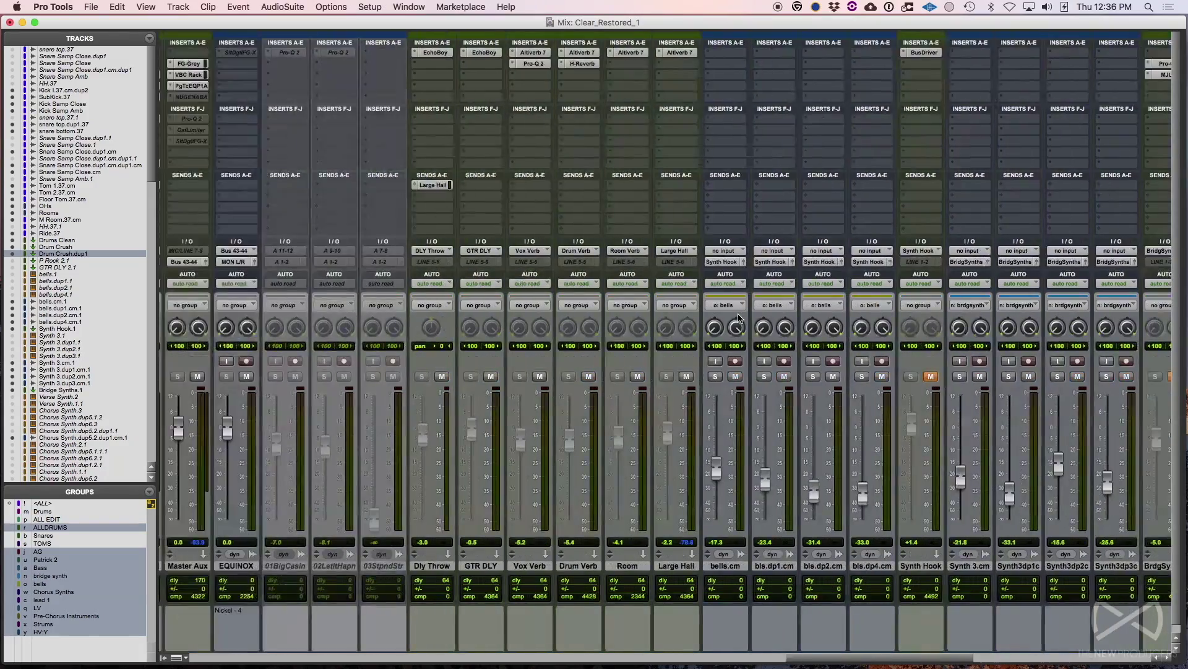
scroll(738, 317, left, 15)
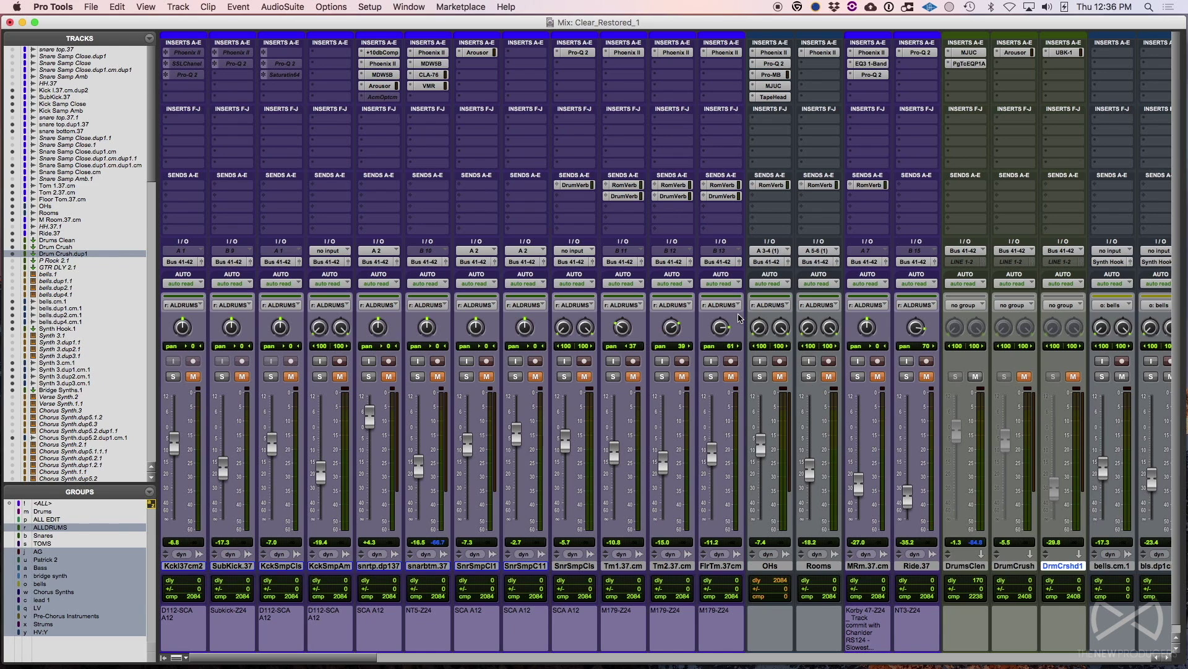
In the Edit window, zoom out to the whole song, then return to the Mix window.
key(super+equal)
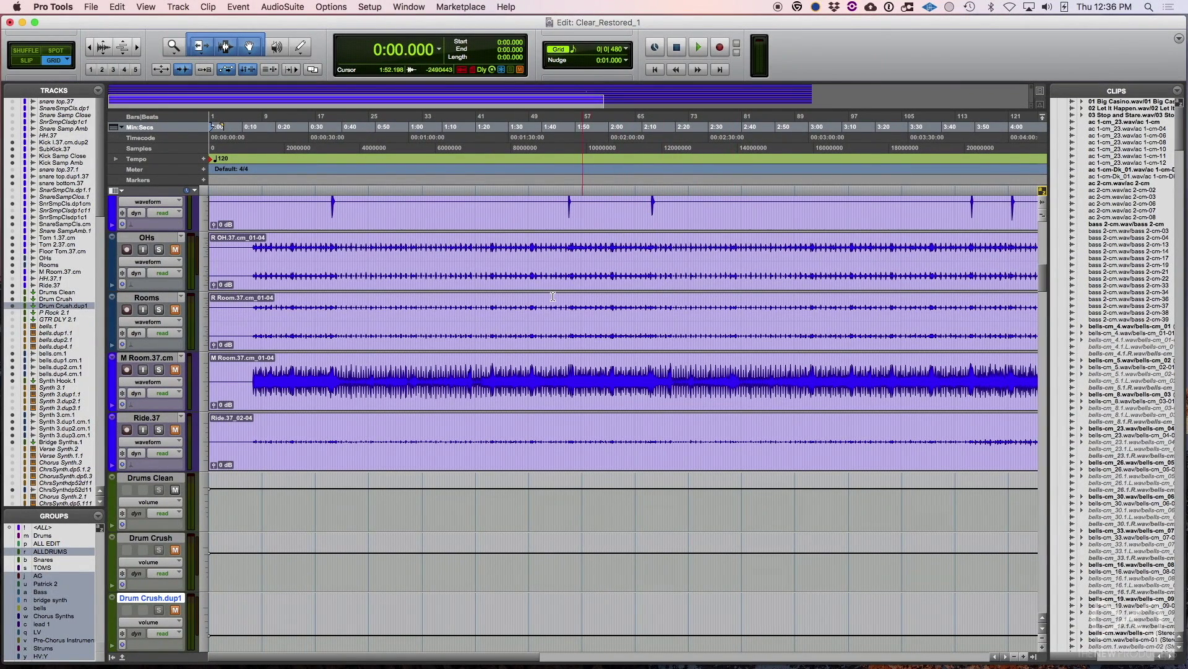
key(super+bracketleft)
key(super+bracketleft)
scroll(536, 317, down, 15)
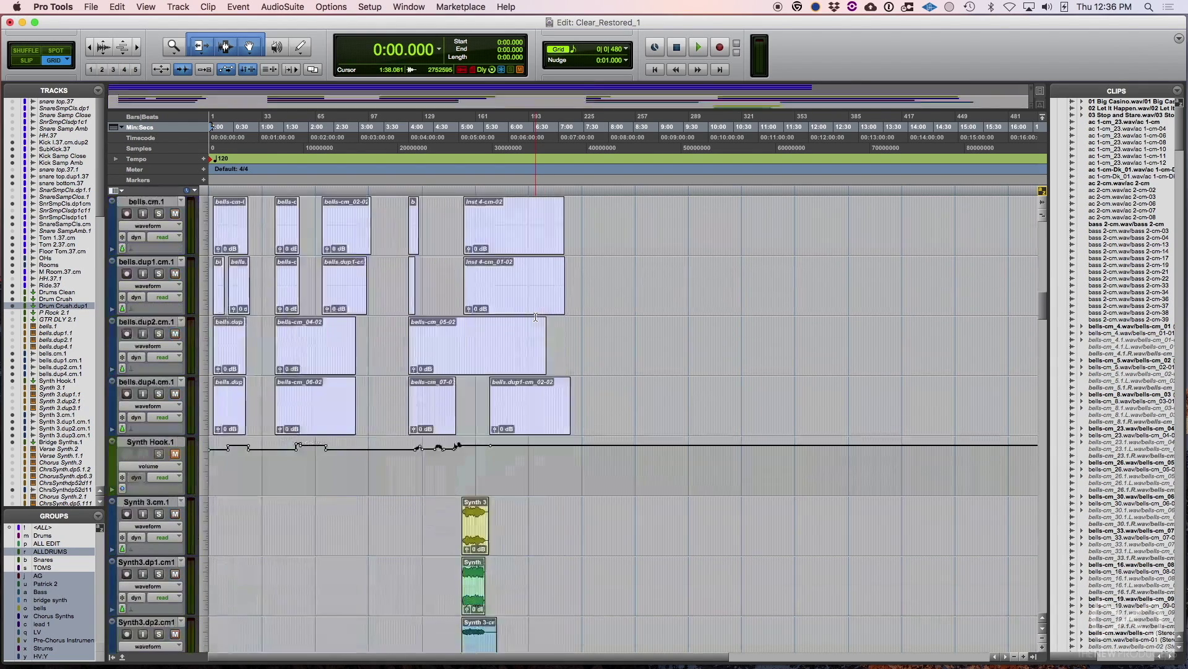
key(super+equal)
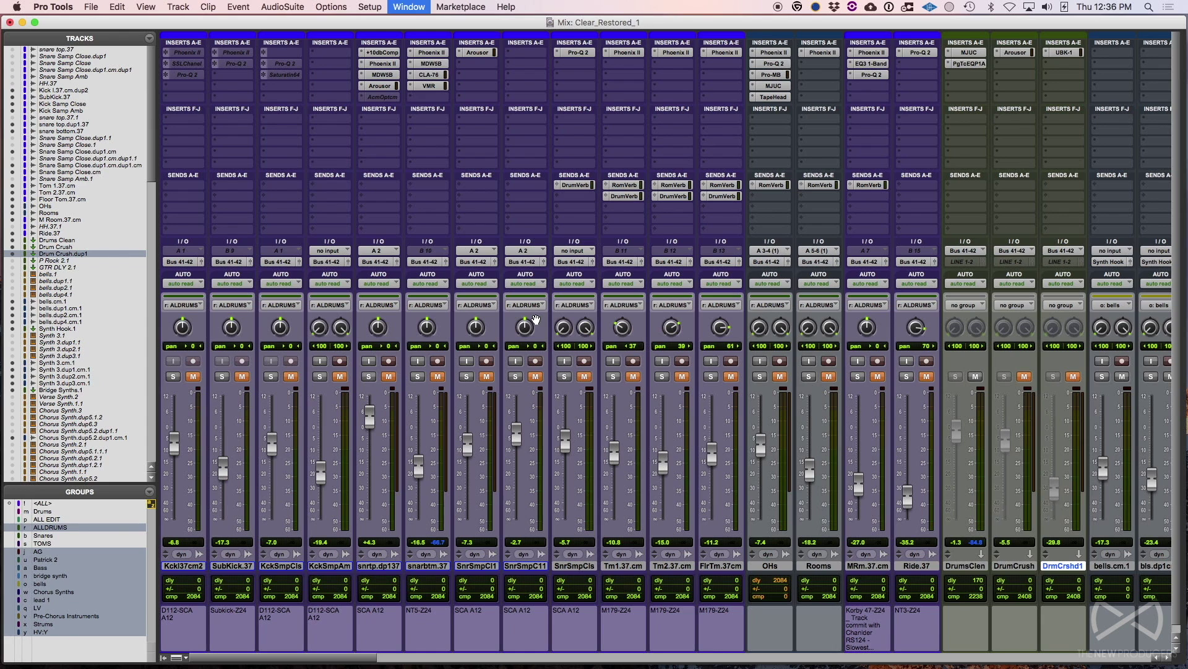